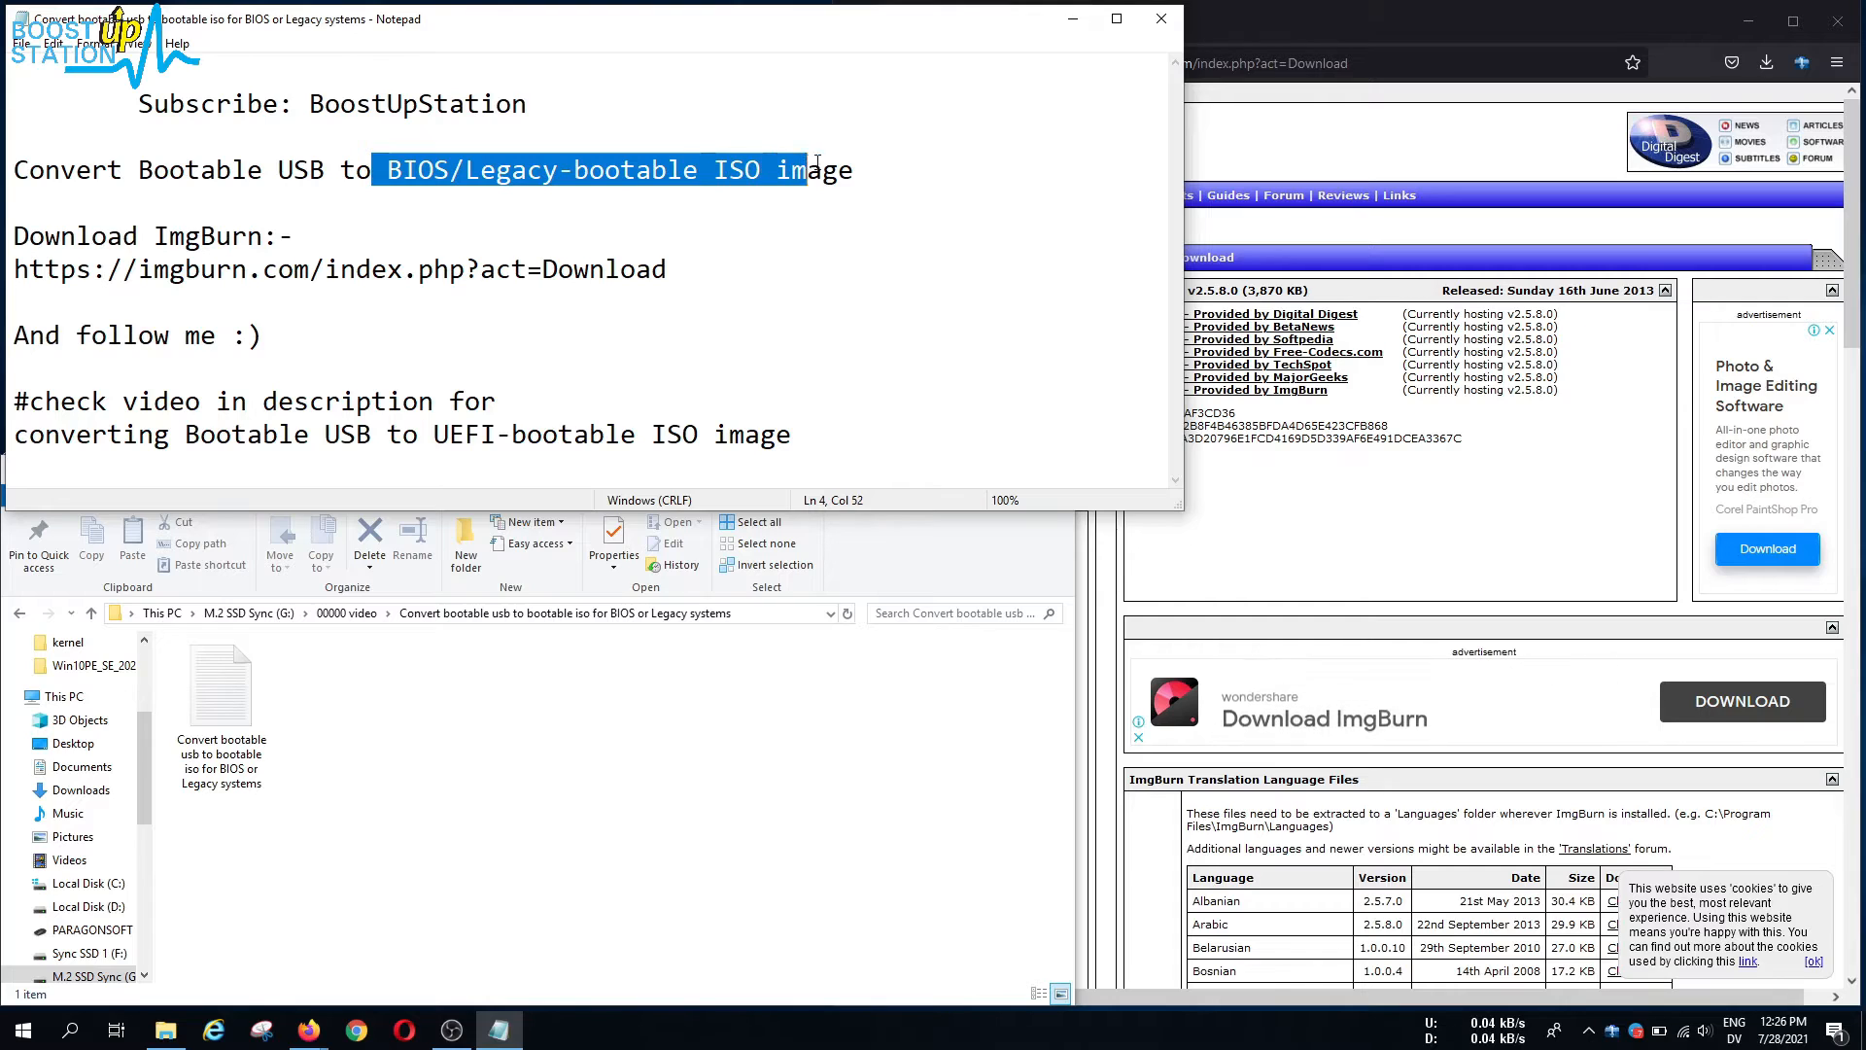
pyautogui.click(145, 302)
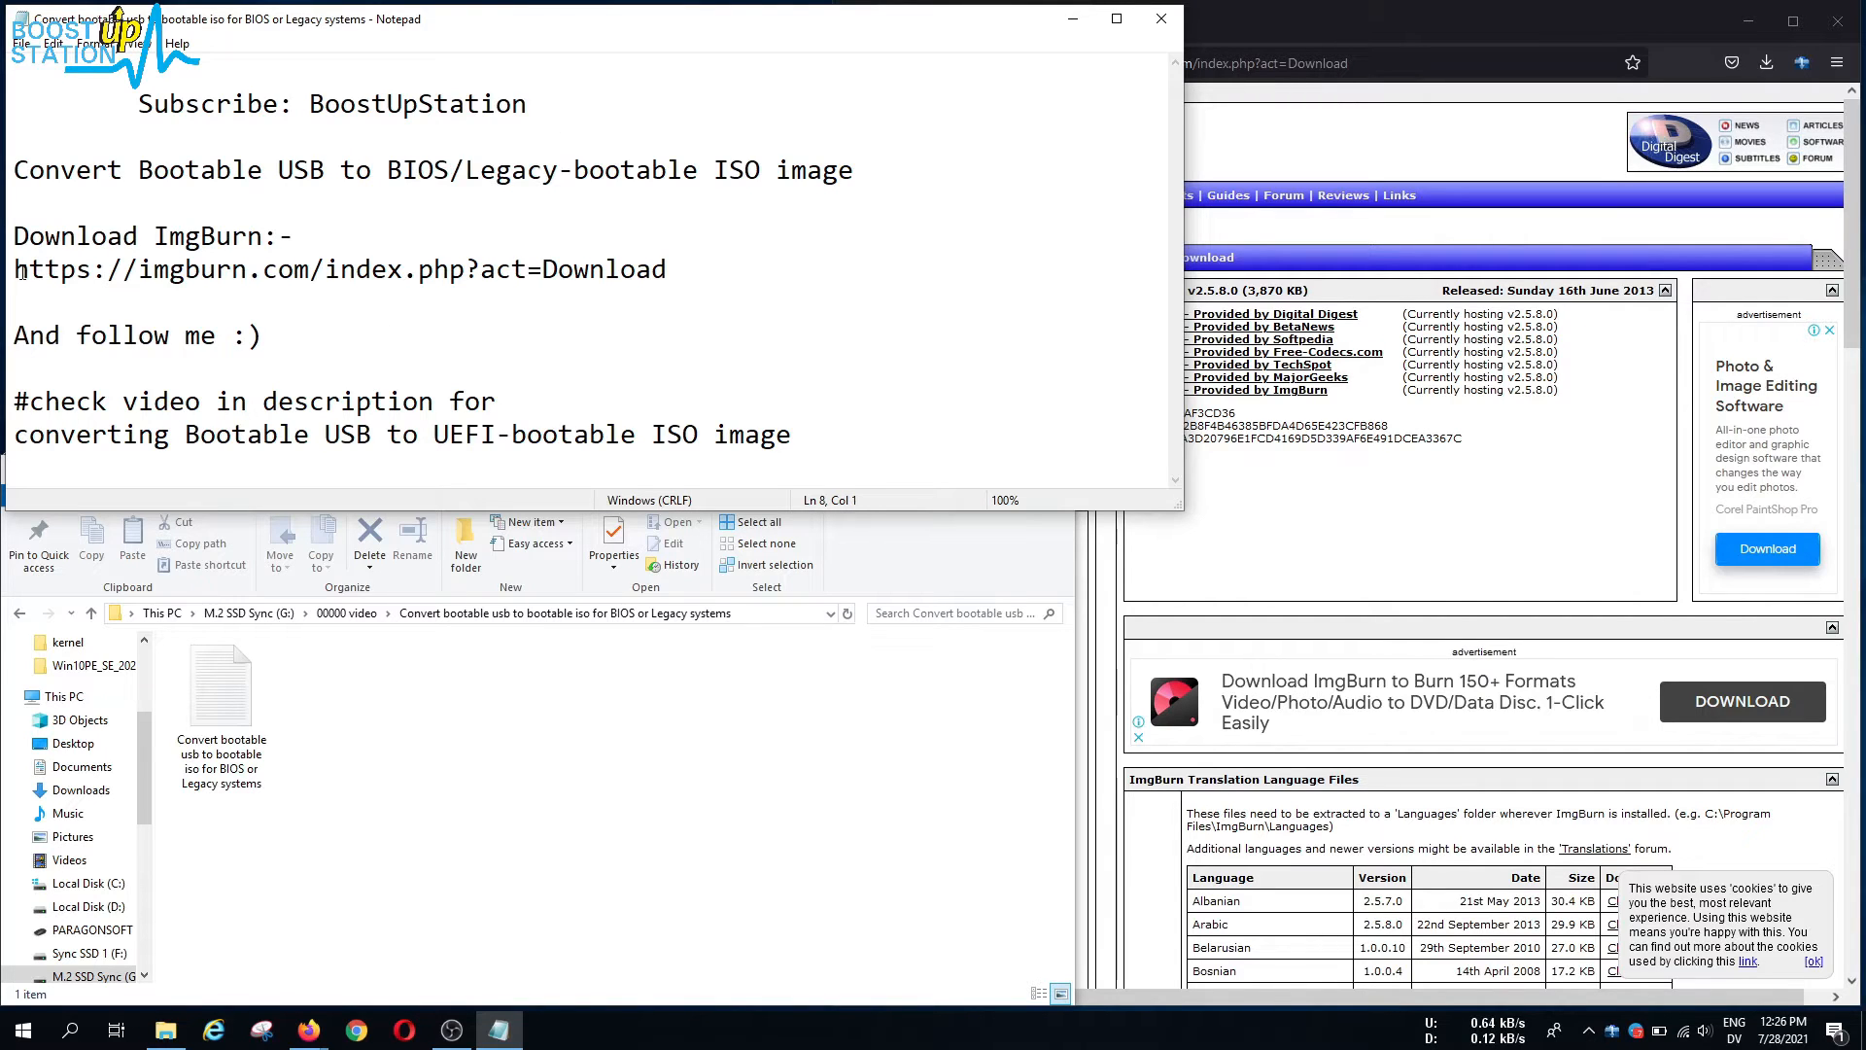
pyautogui.moveTo(17, 271); pyautogui.dragTo(652, 270)
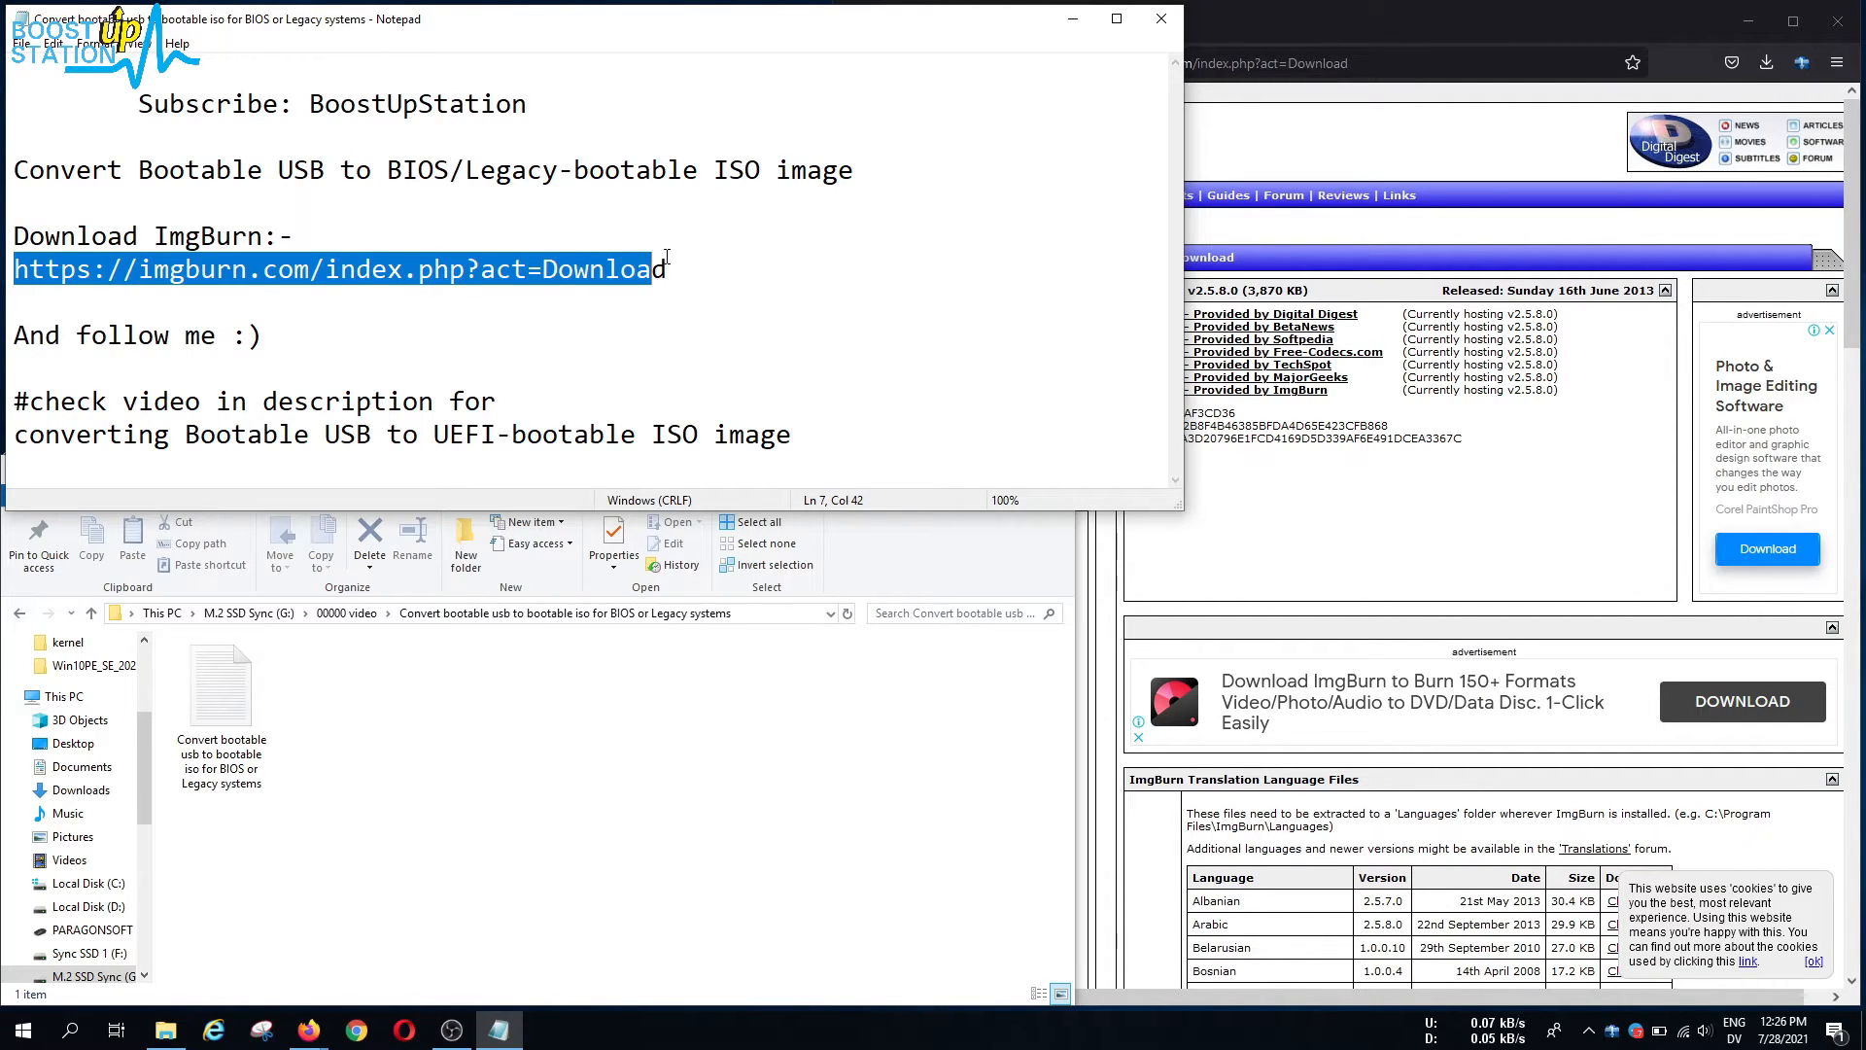
pyautogui.click(669, 259)
# - Download the ImgBurn v2.5.8.0 installer from Mirror 7, provided by ImgBurn, on the website's download page
pyautogui.click(1218, 474)
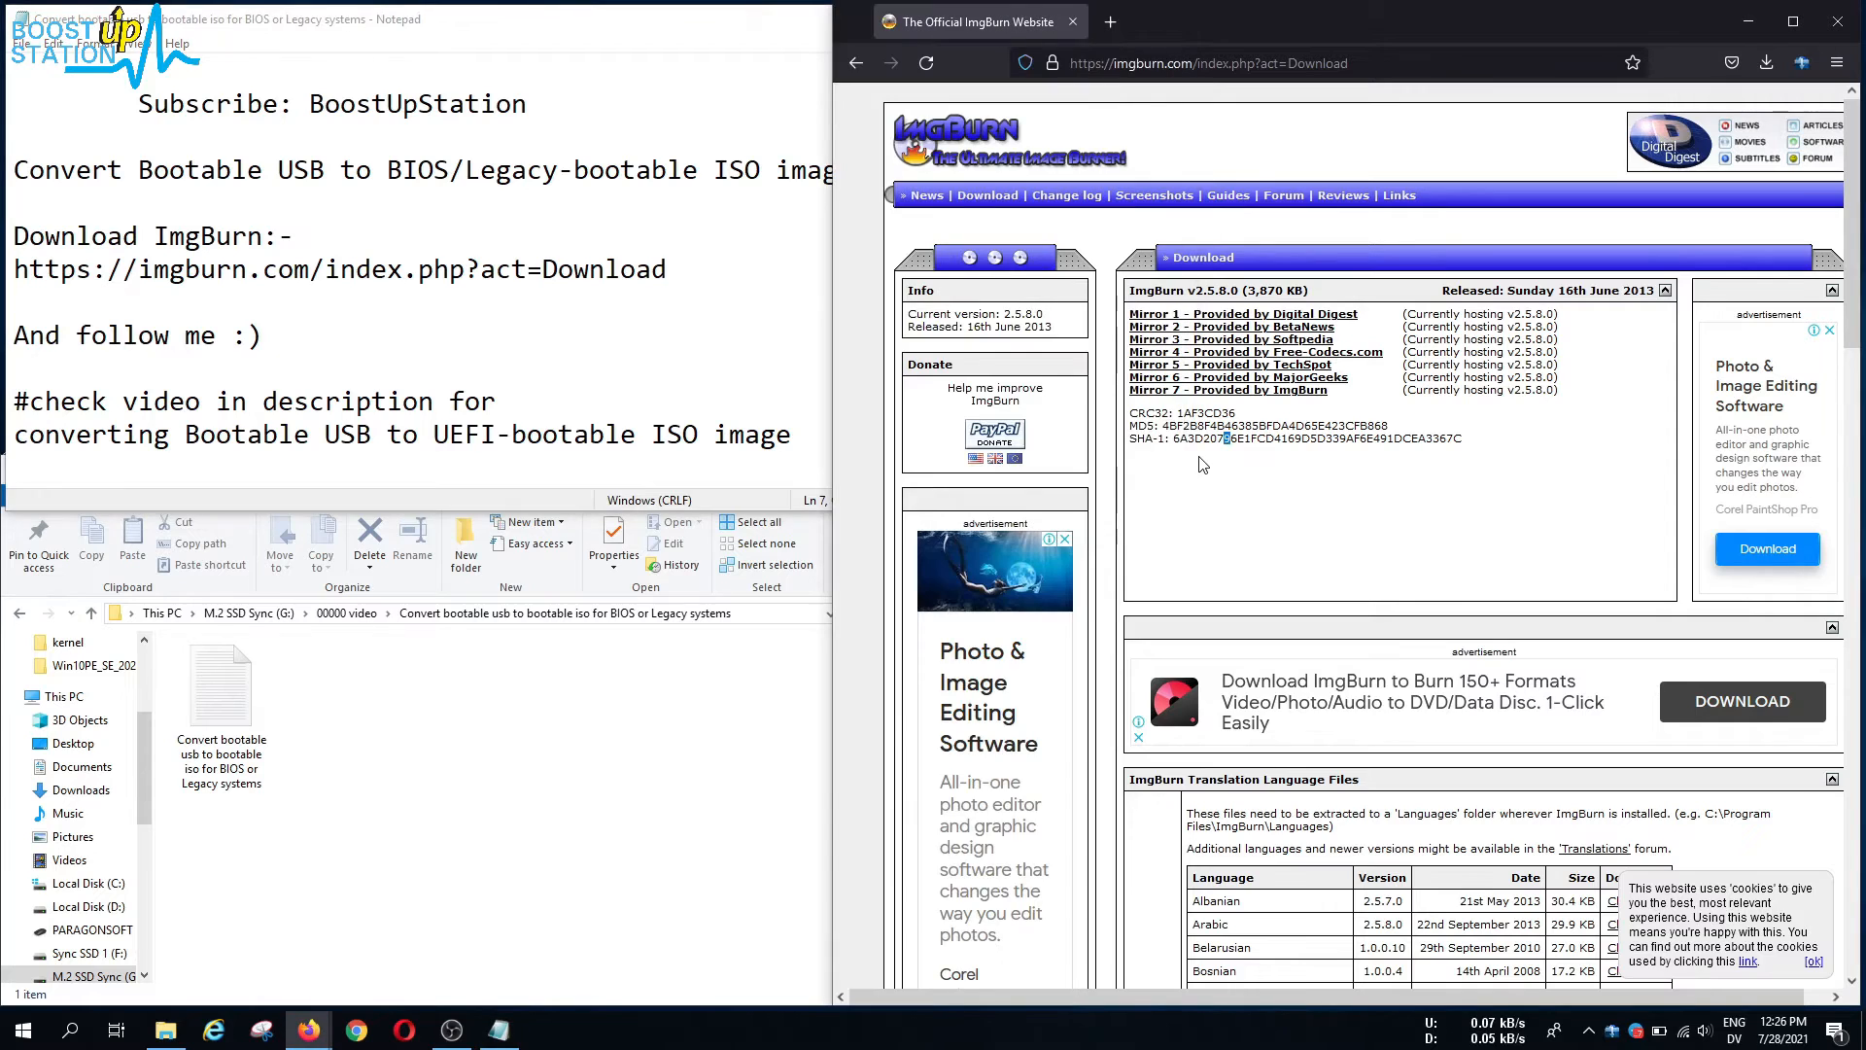
pyautogui.click(1199, 392)
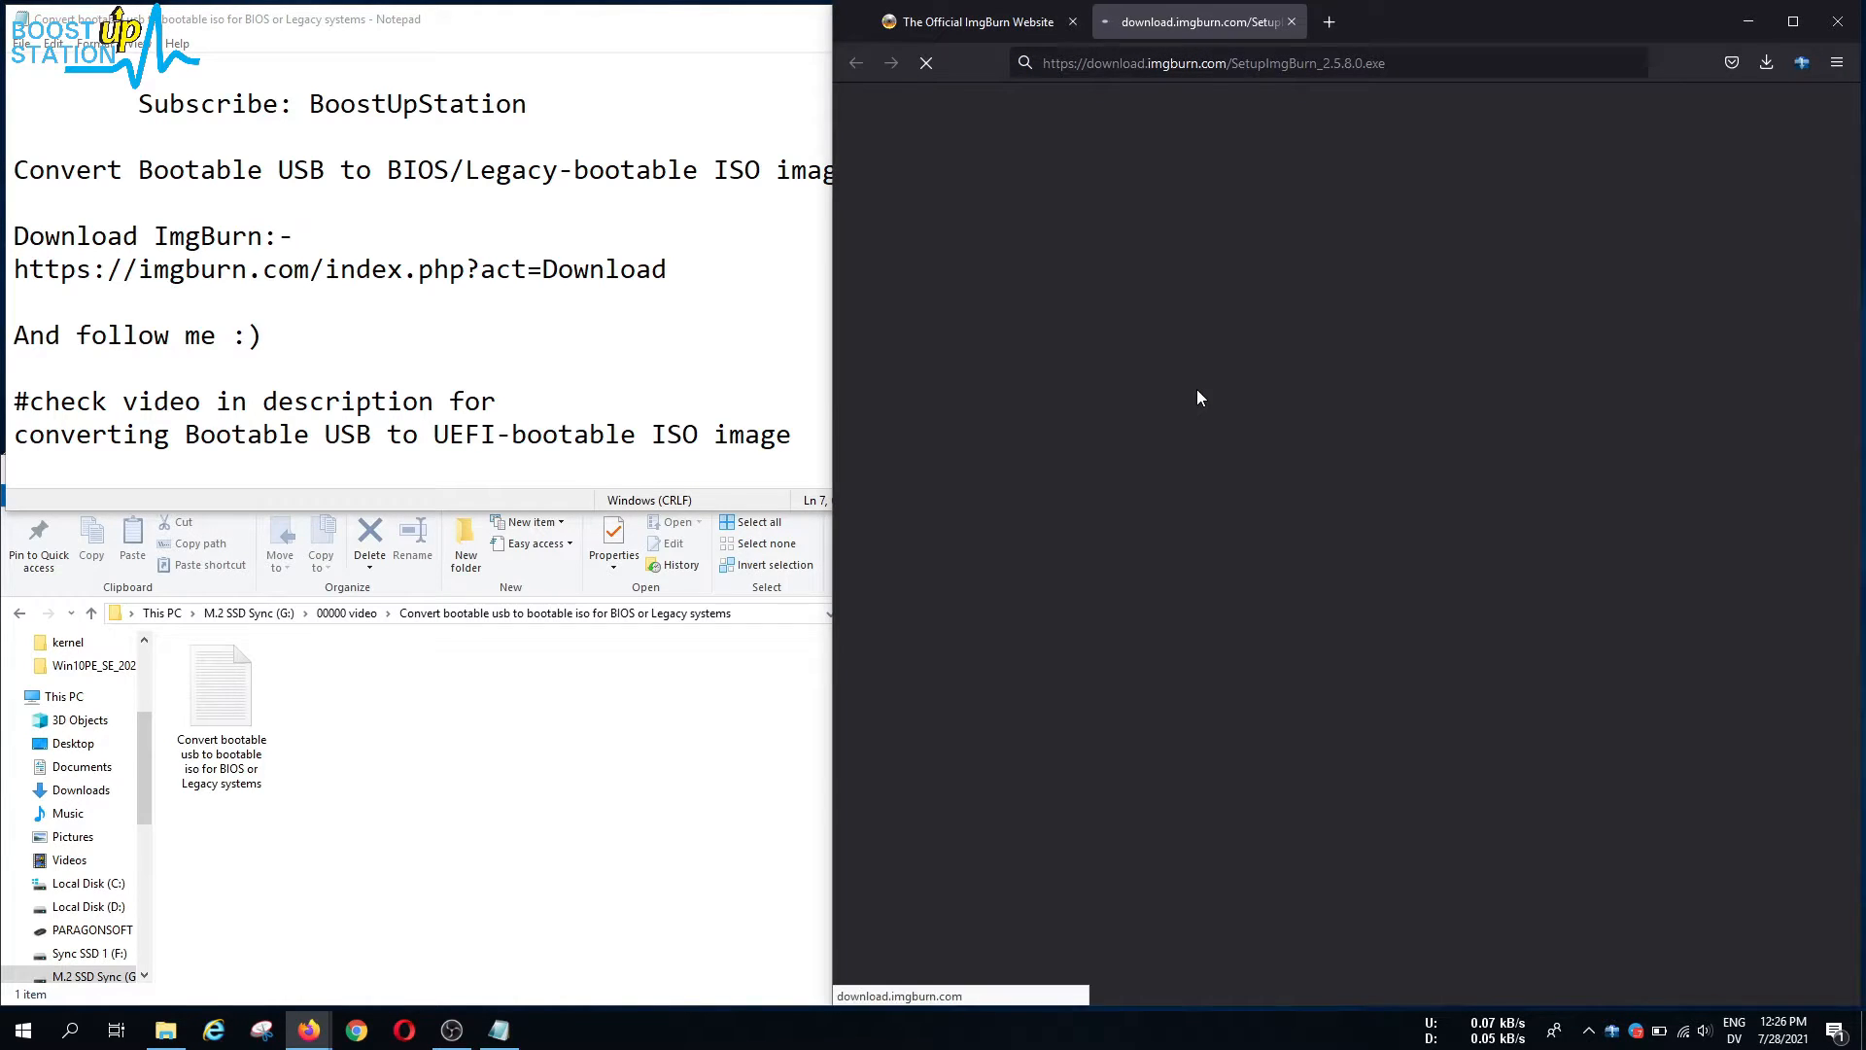
pyautogui.click(895, 592)
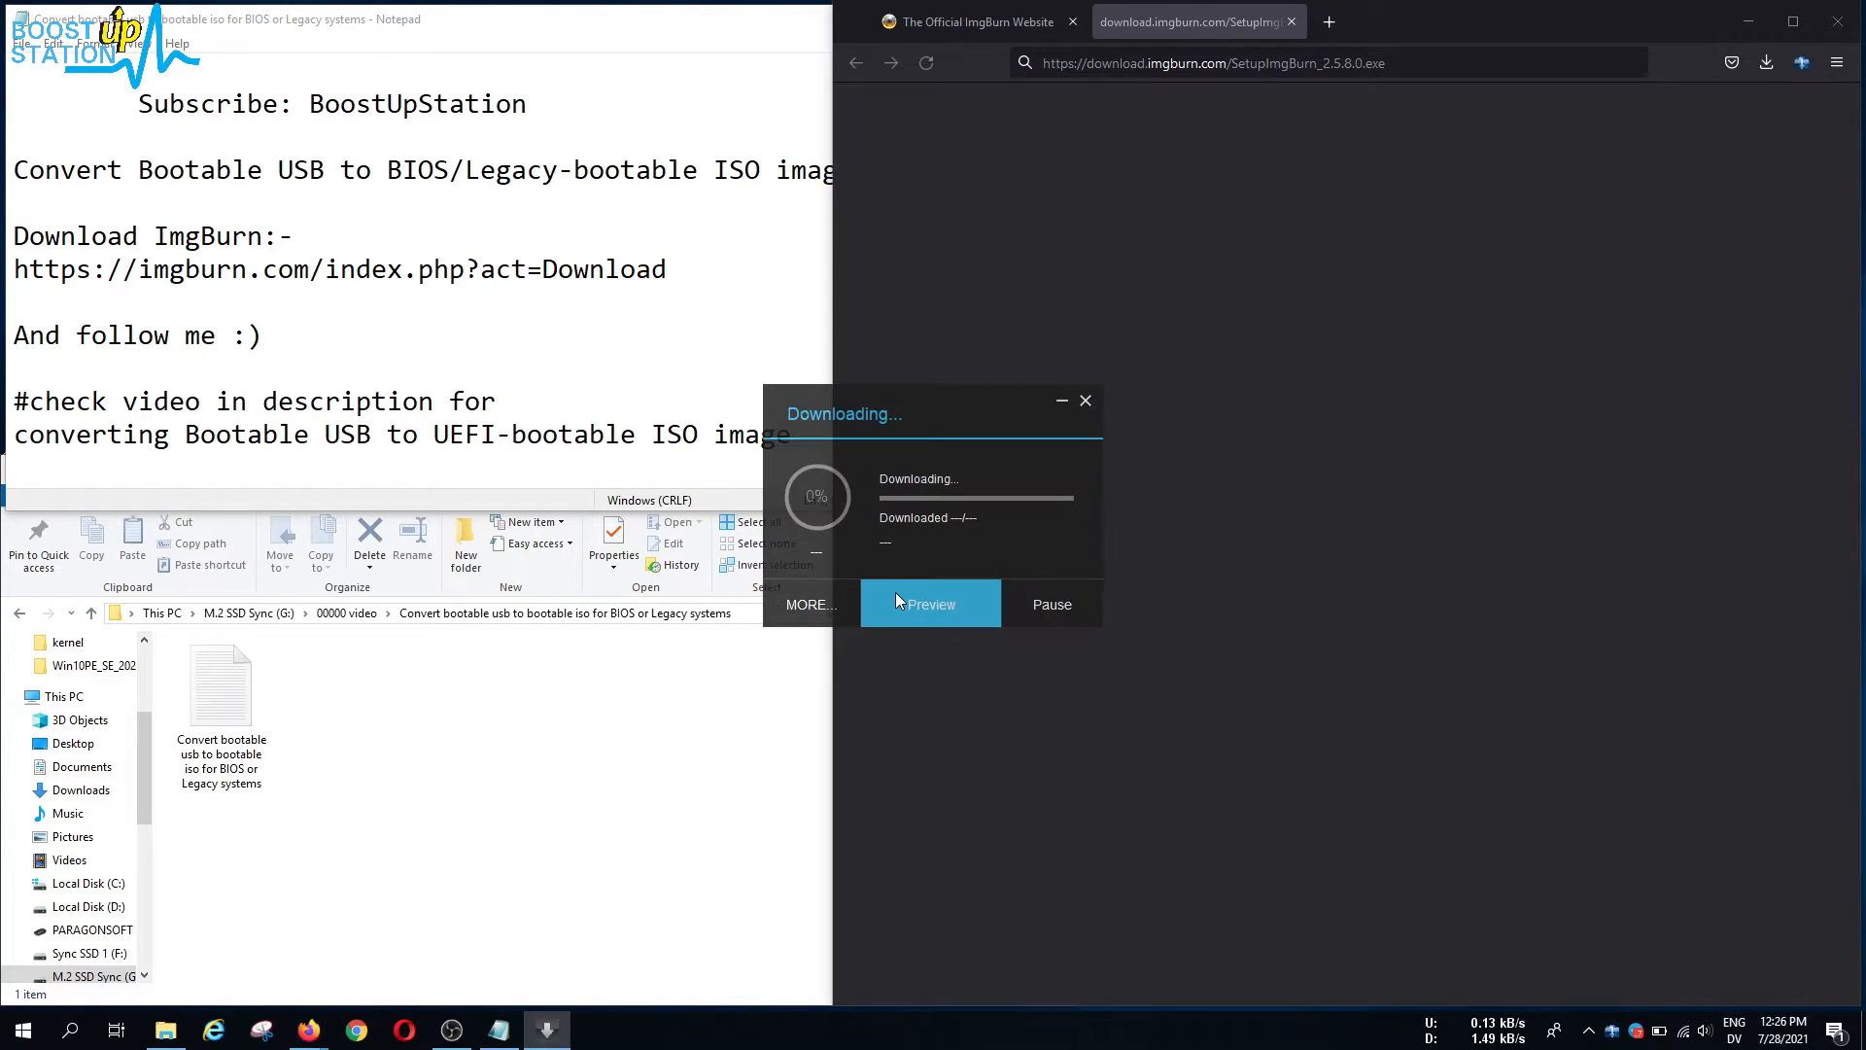
pyautogui.hotkey('alt', 'Tab')
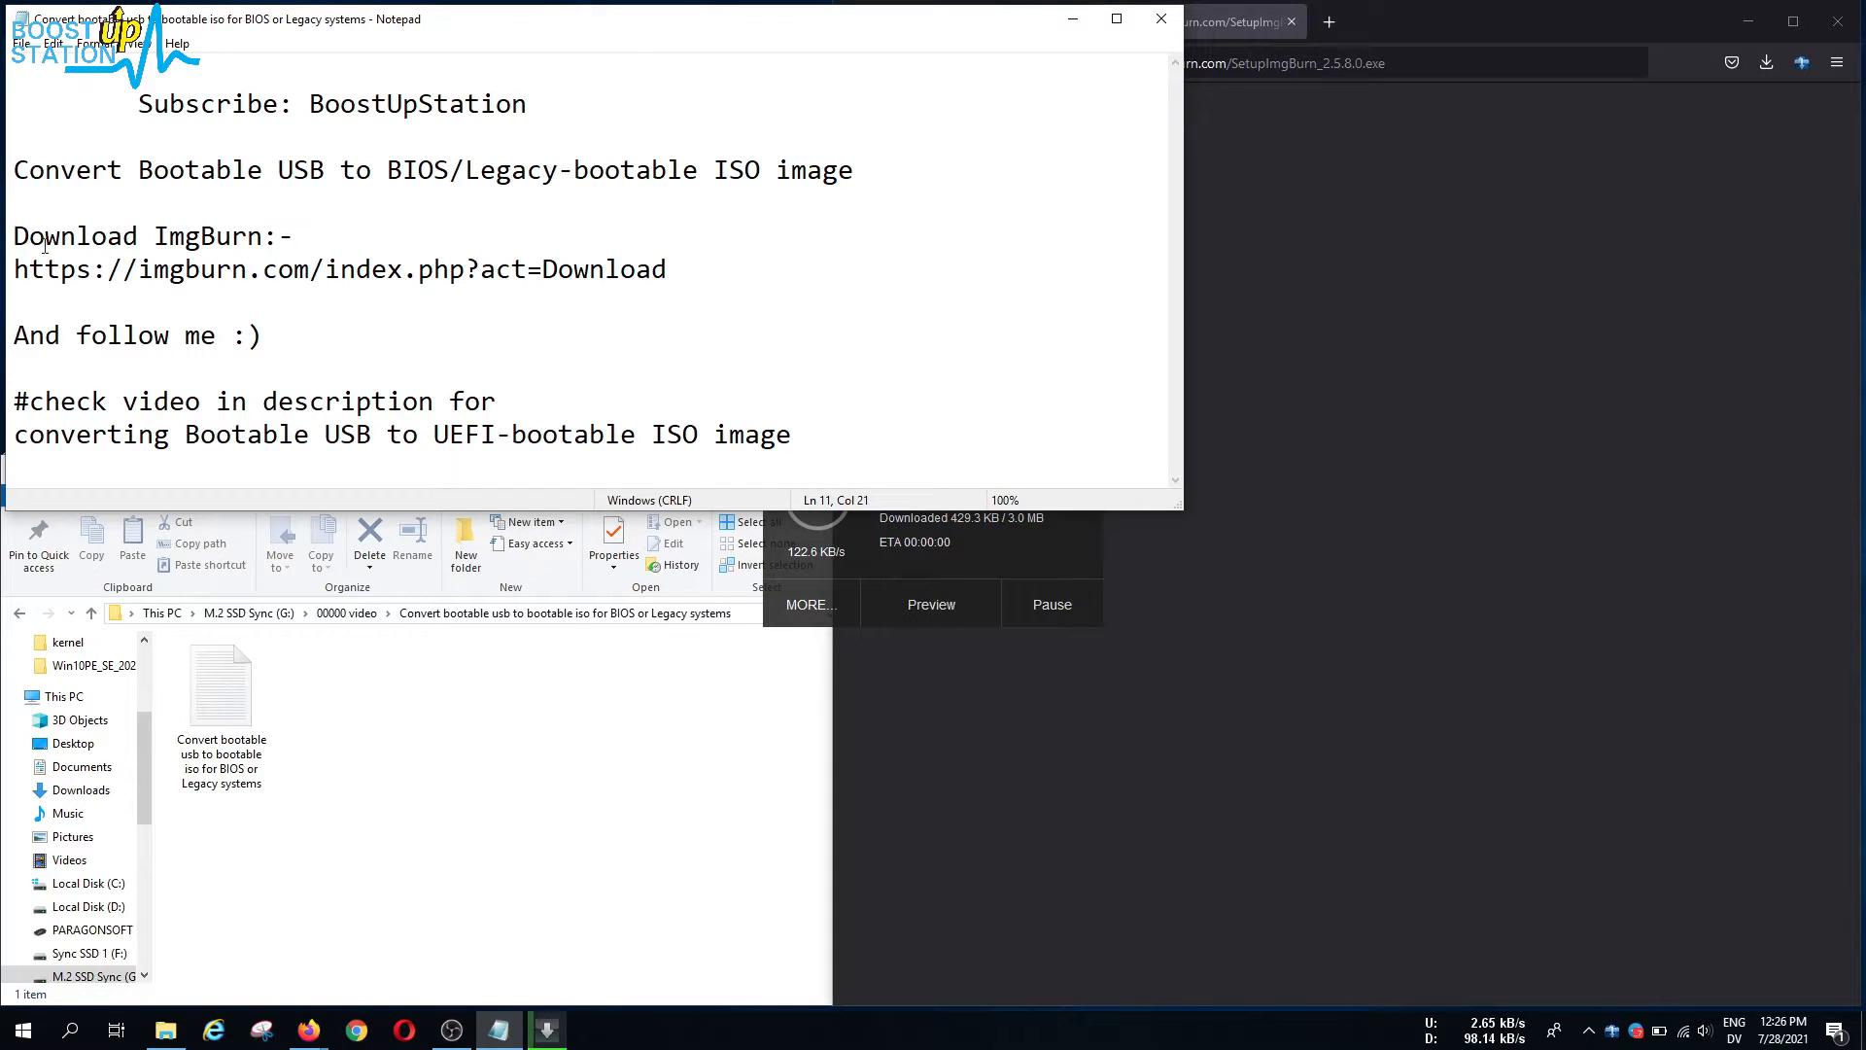
pyautogui.moveTo(138, 170); pyautogui.dragTo(323, 165)
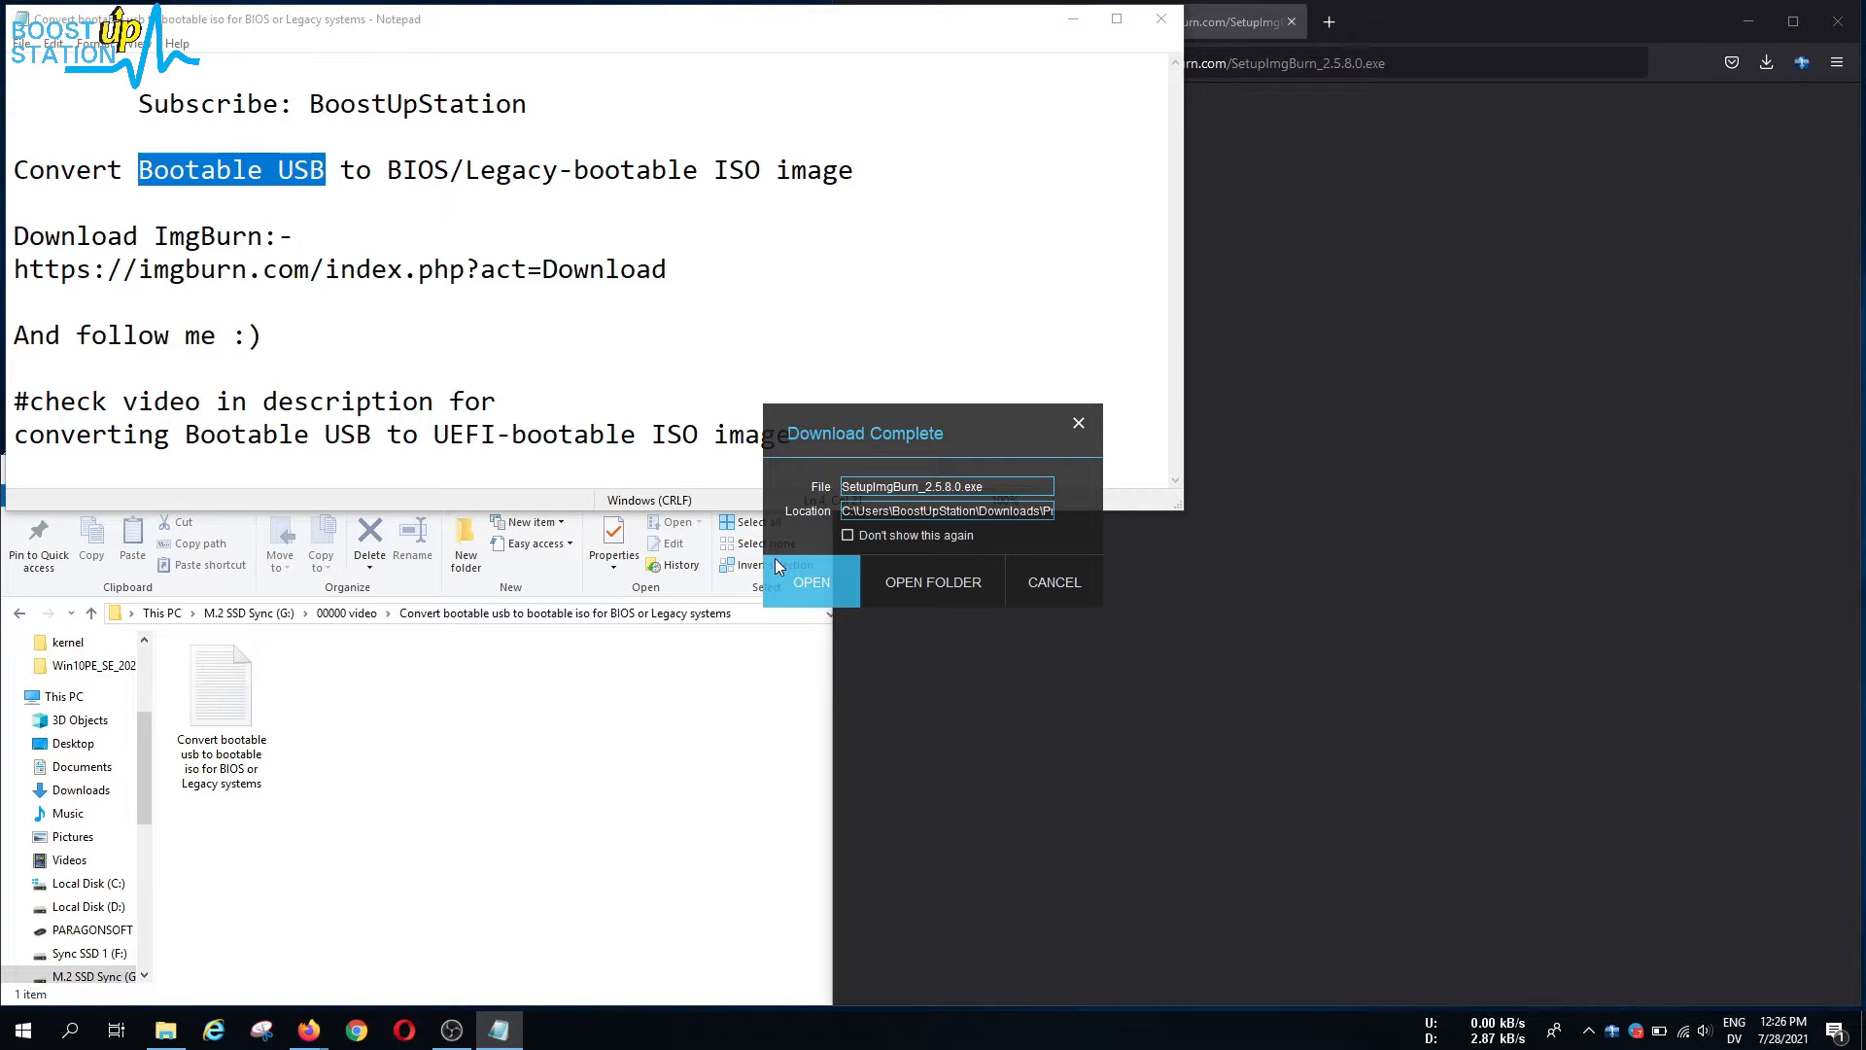
# - Run the downloaded SetupImgBurn_2.5.8.0.exe and accept the terms of the license agreement
pyautogui.click(778, 564)
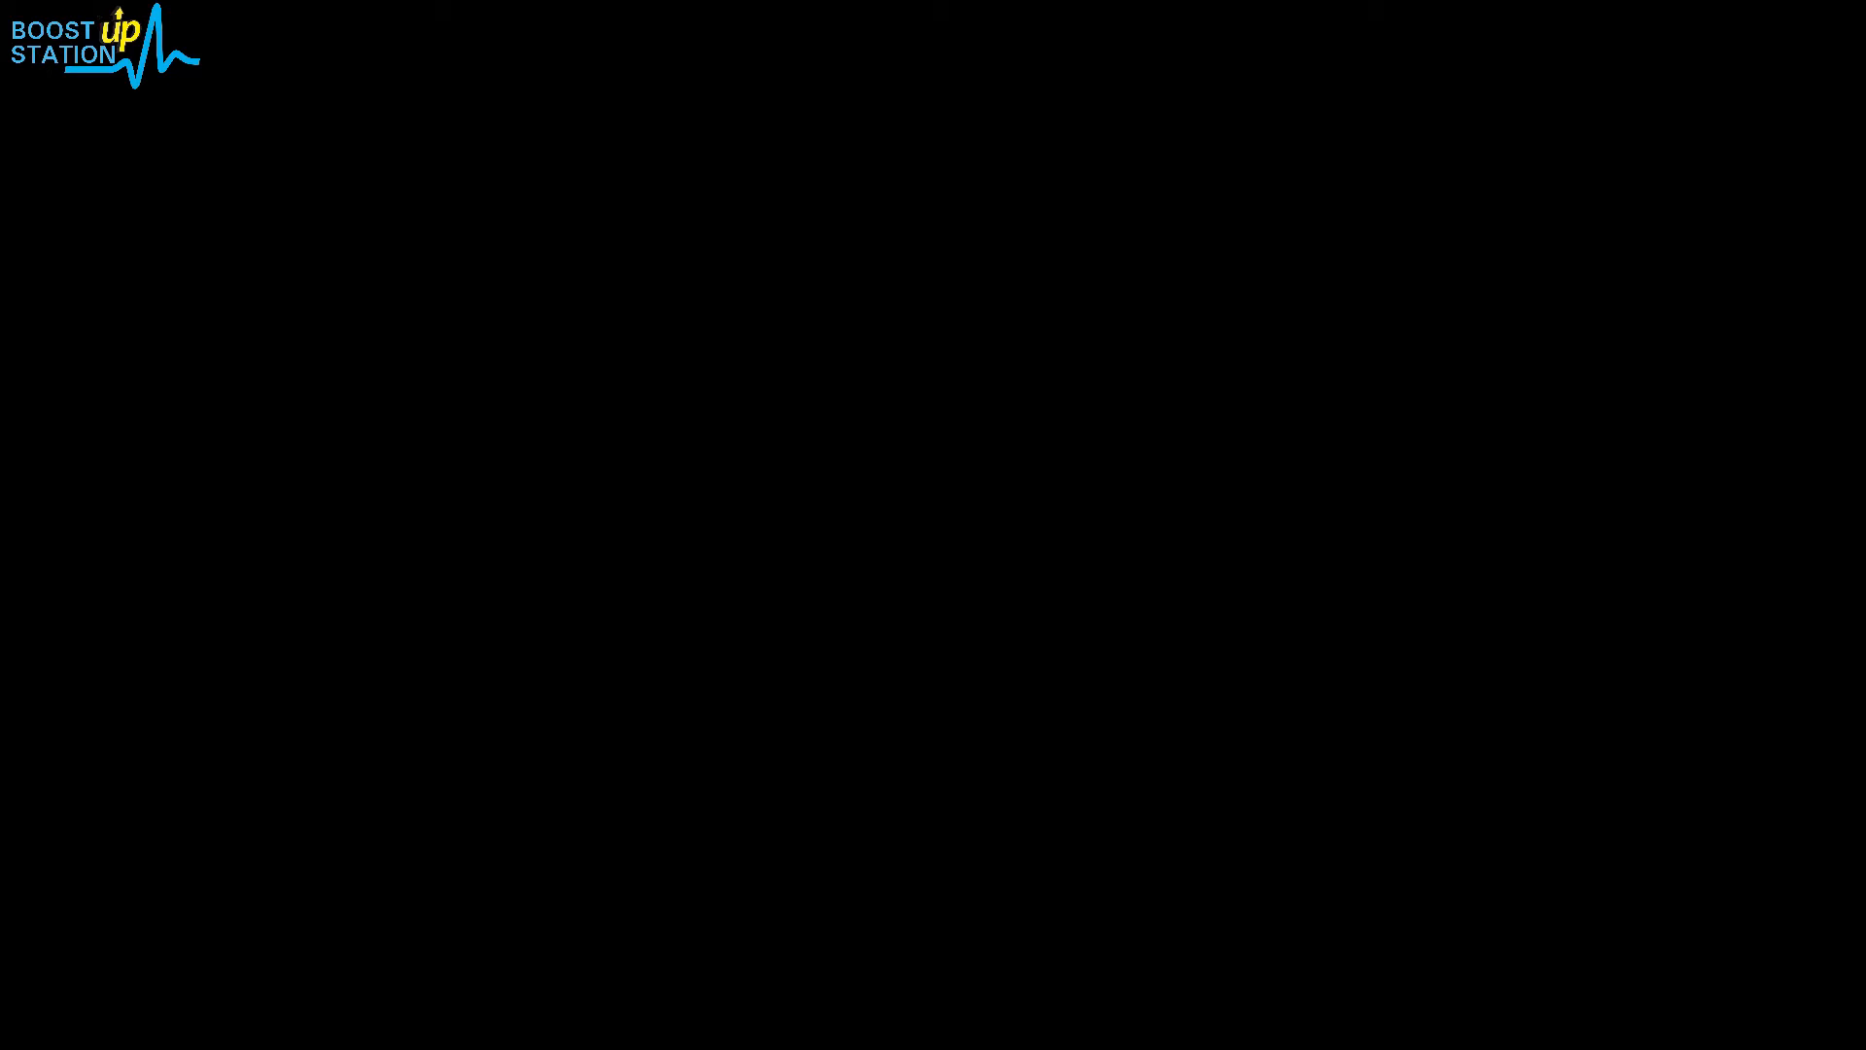
pyautogui.click(1008, 662)
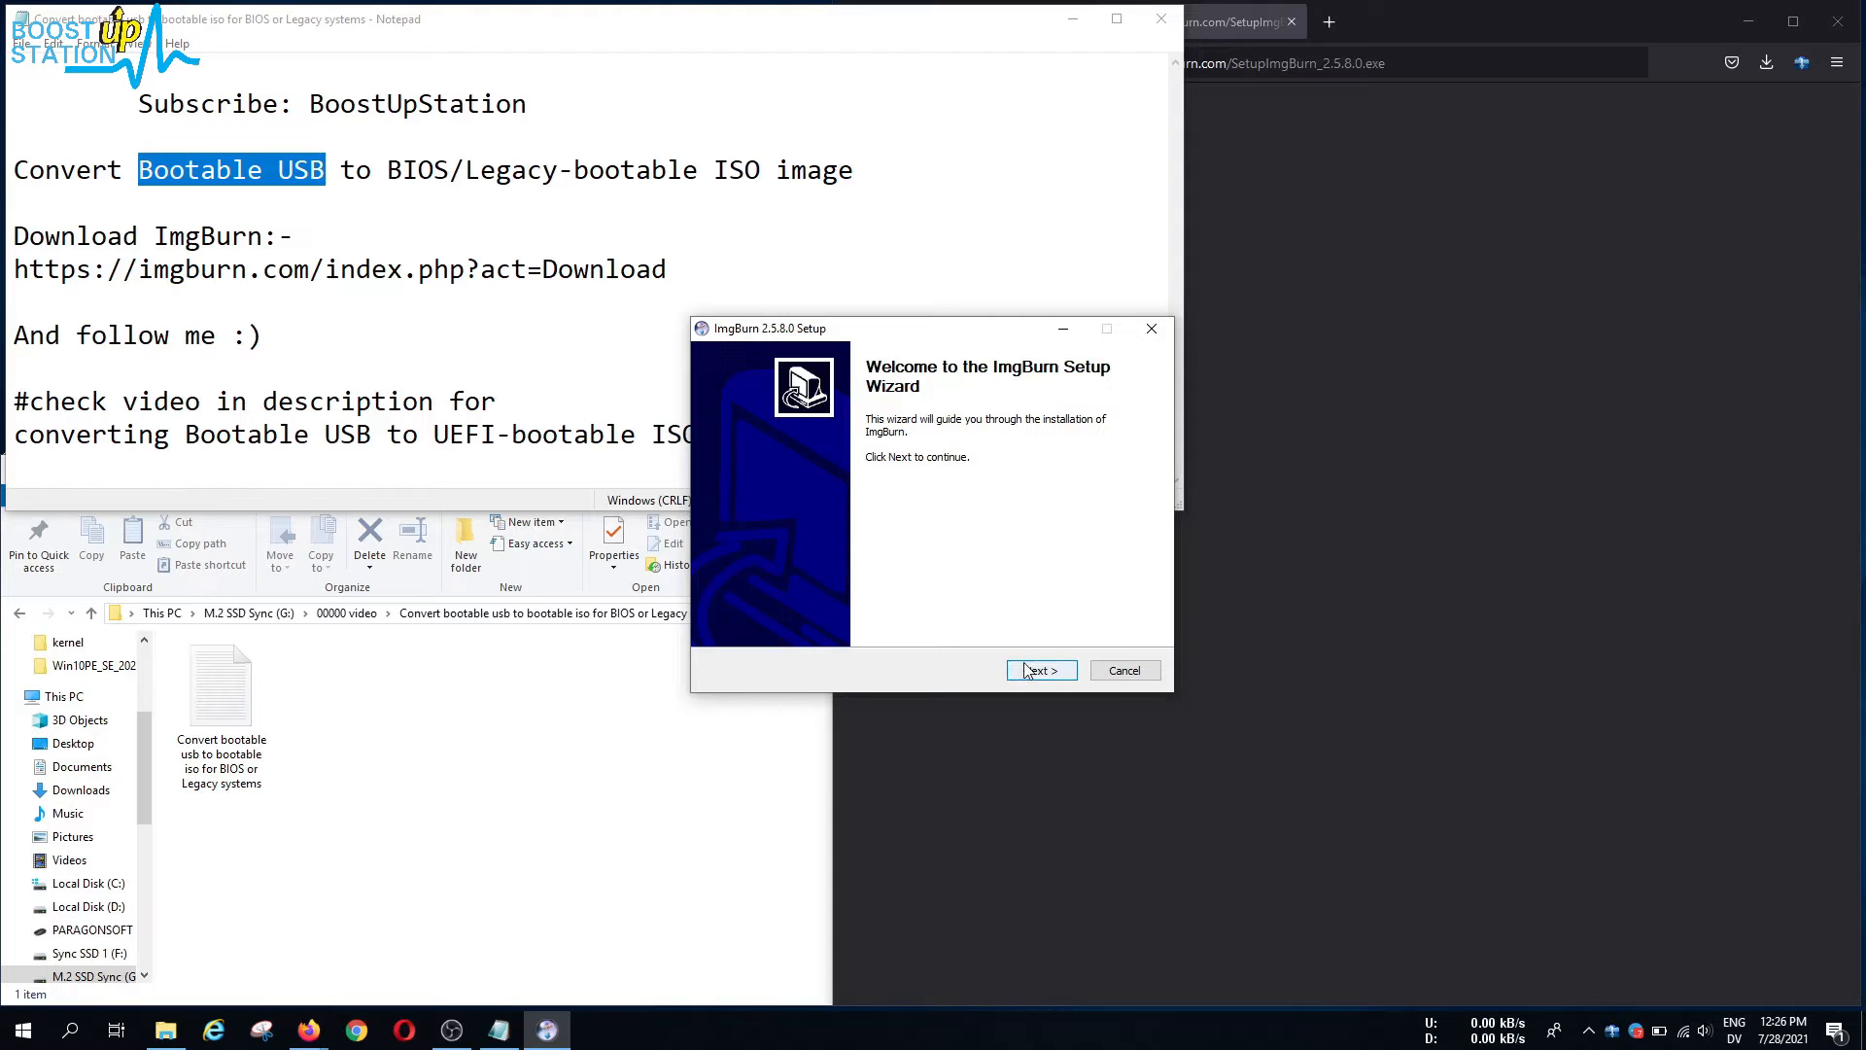
pyautogui.click(1025, 670)
pyautogui.click(832, 627)
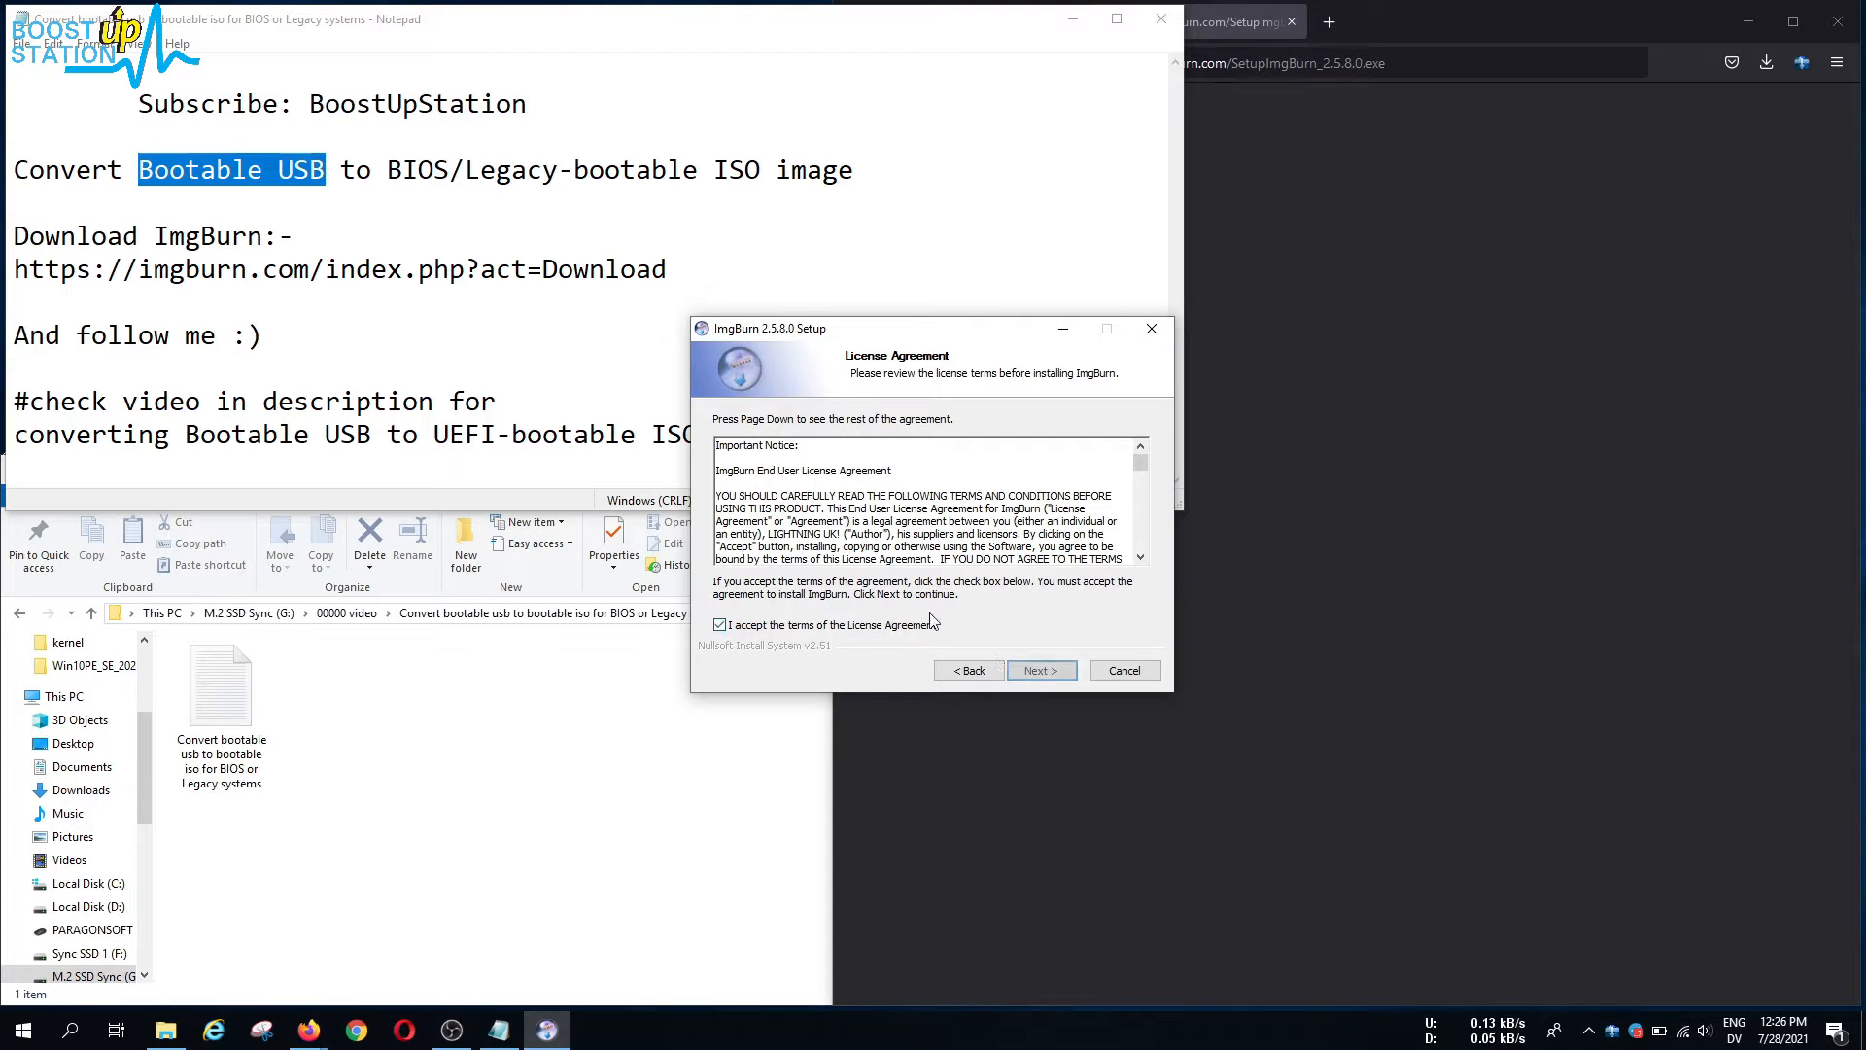
pyautogui.click(1041, 671)
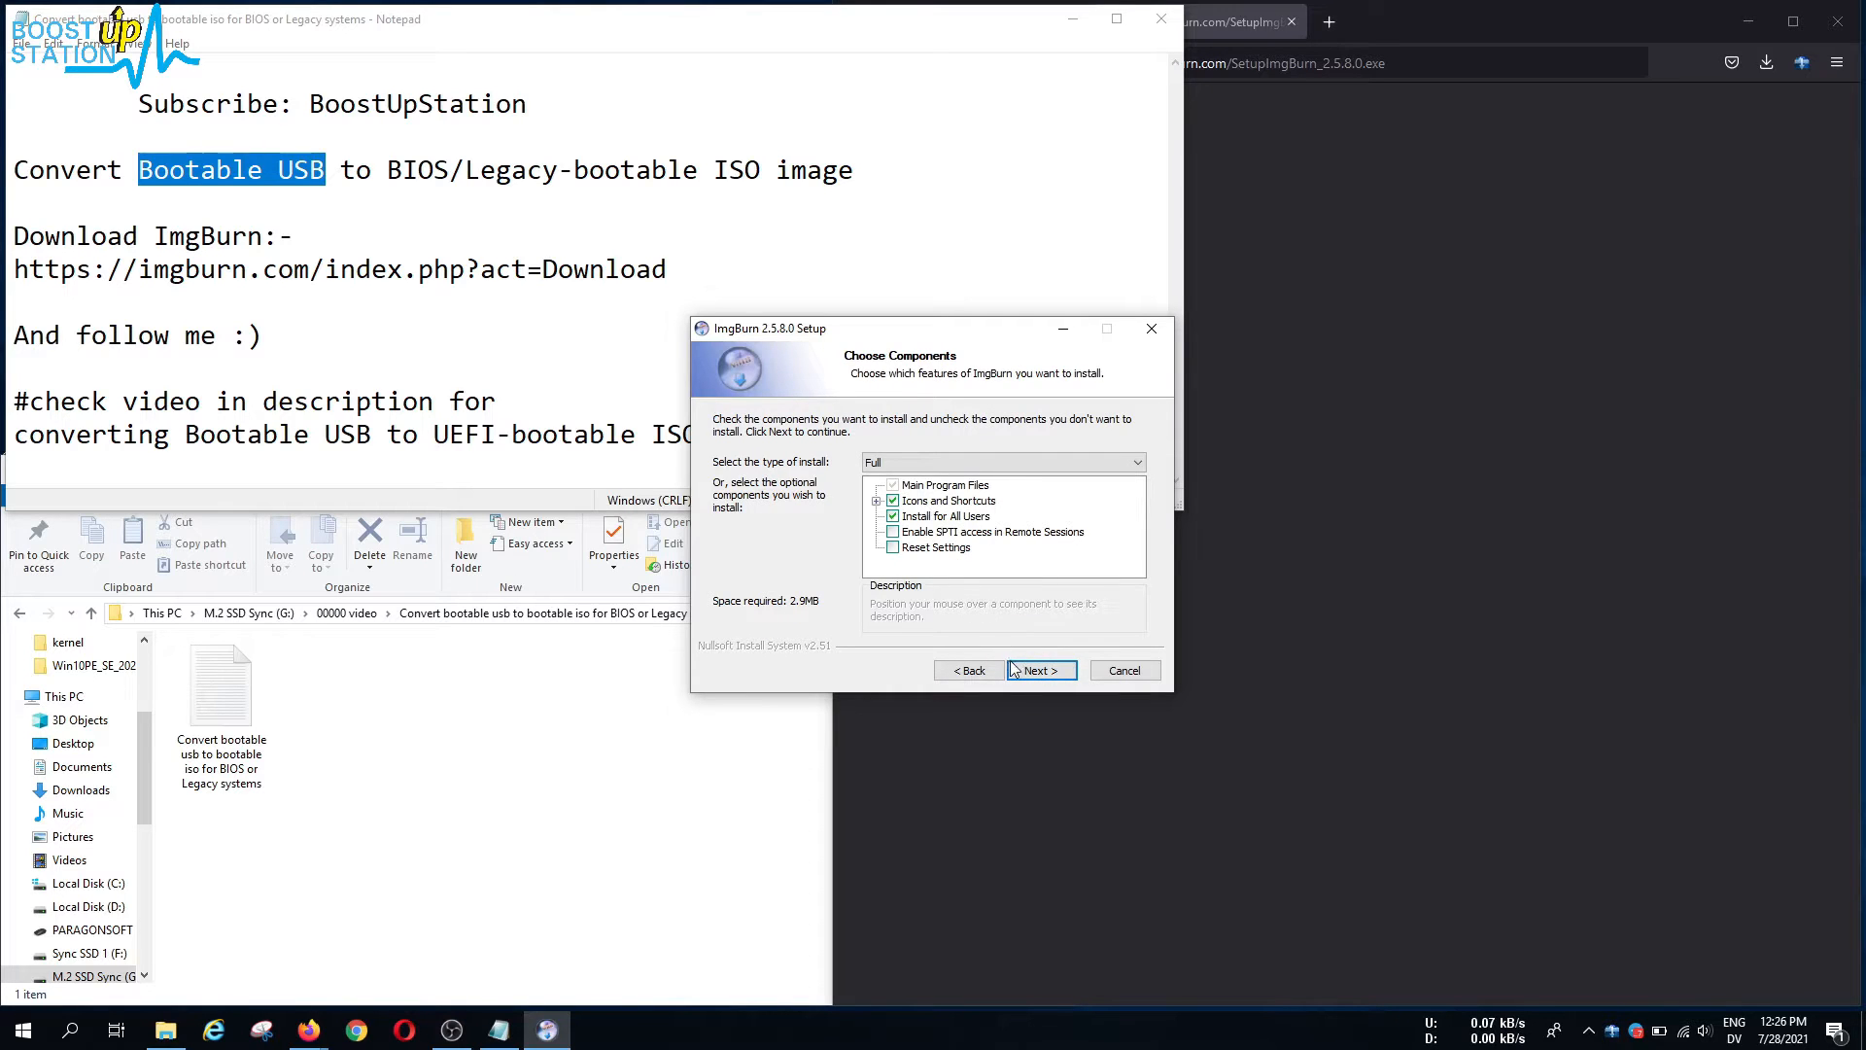
# - Complete the Full ImgBurn installation with the default folders, allowing periodic checks for newer versions
pyautogui.click(1041, 670)
pyautogui.click(1041, 671)
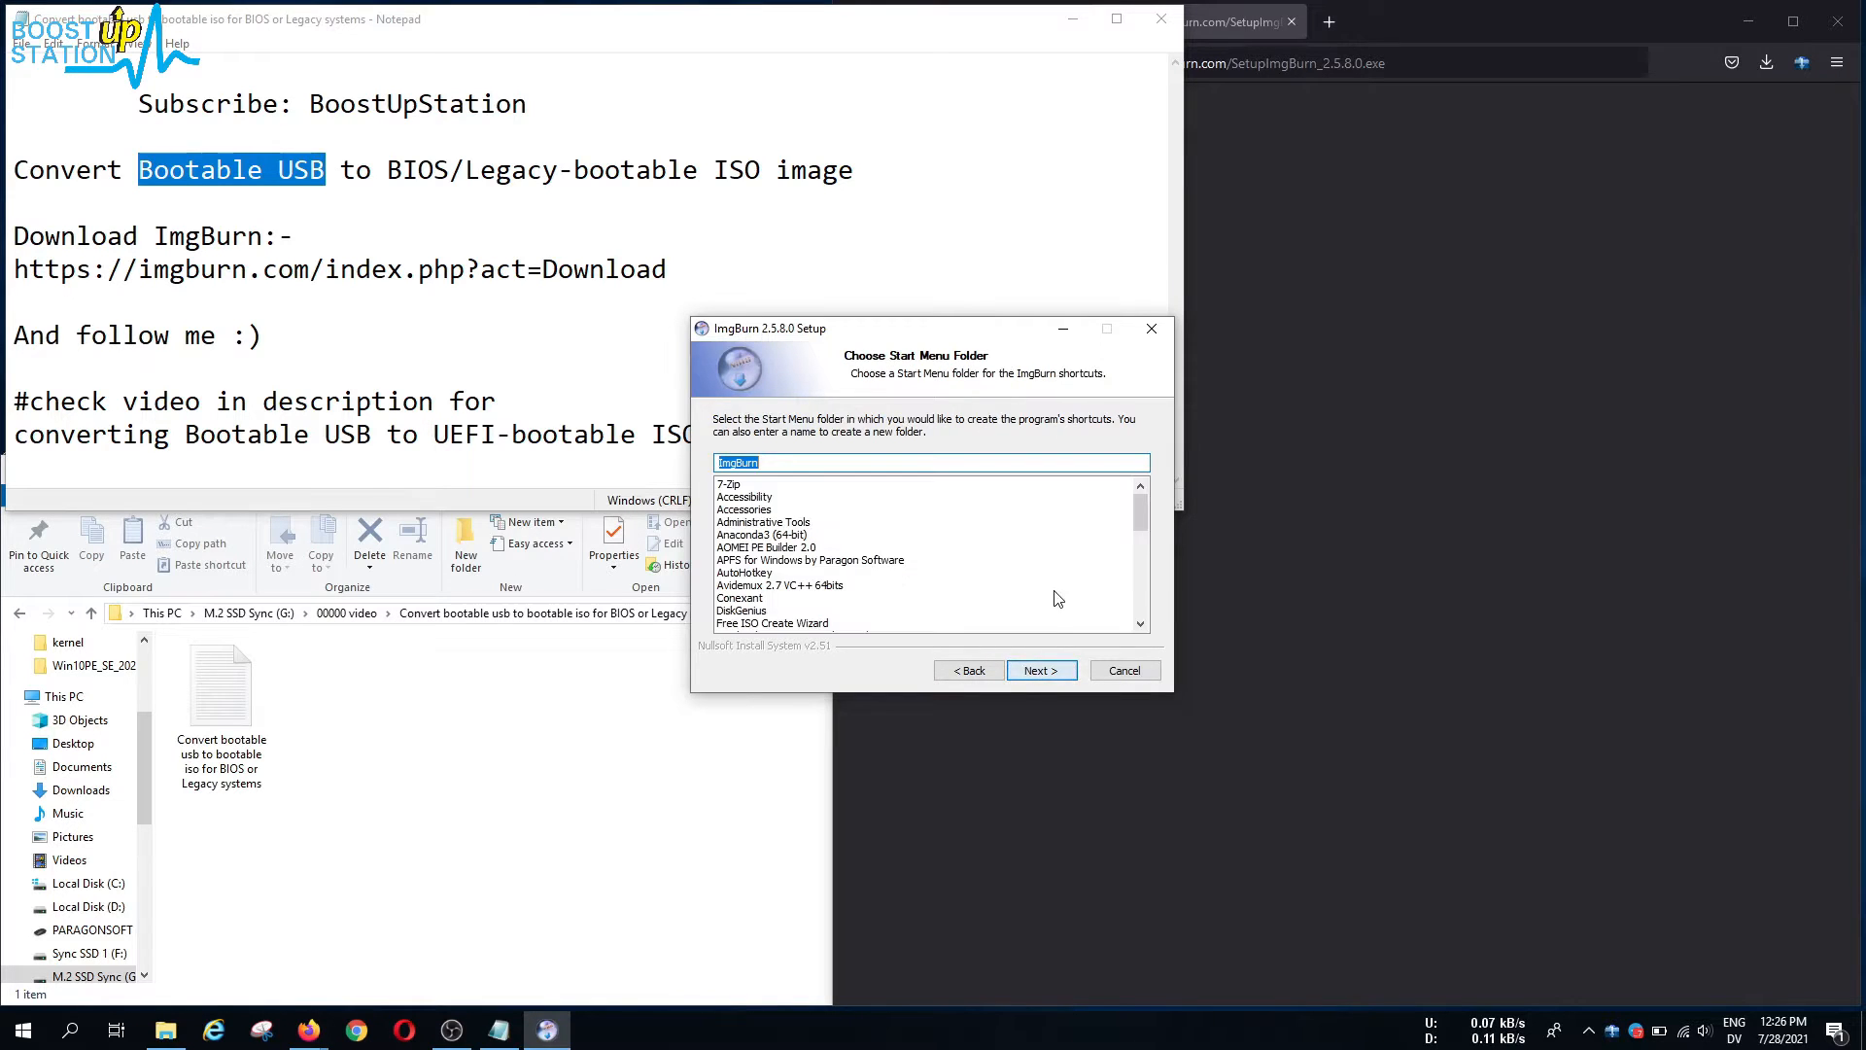
pyautogui.click(1041, 671)
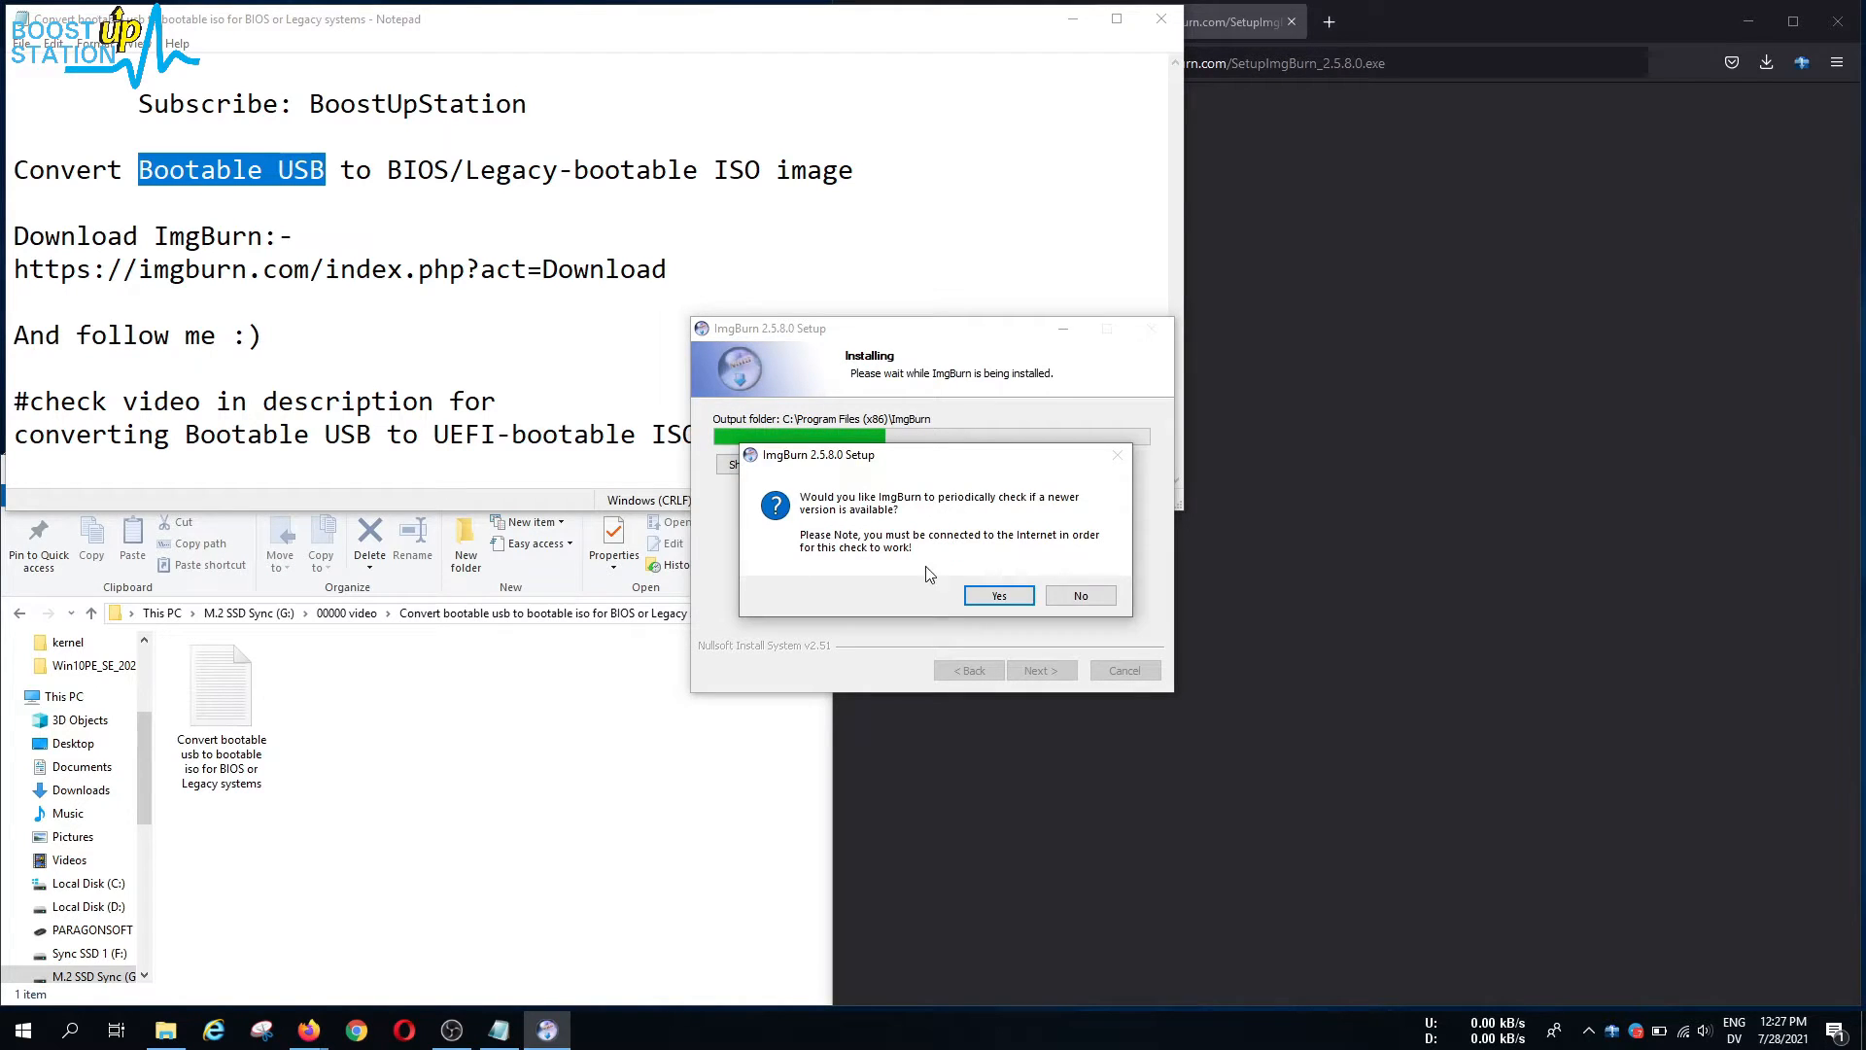
pyautogui.click(999, 595)
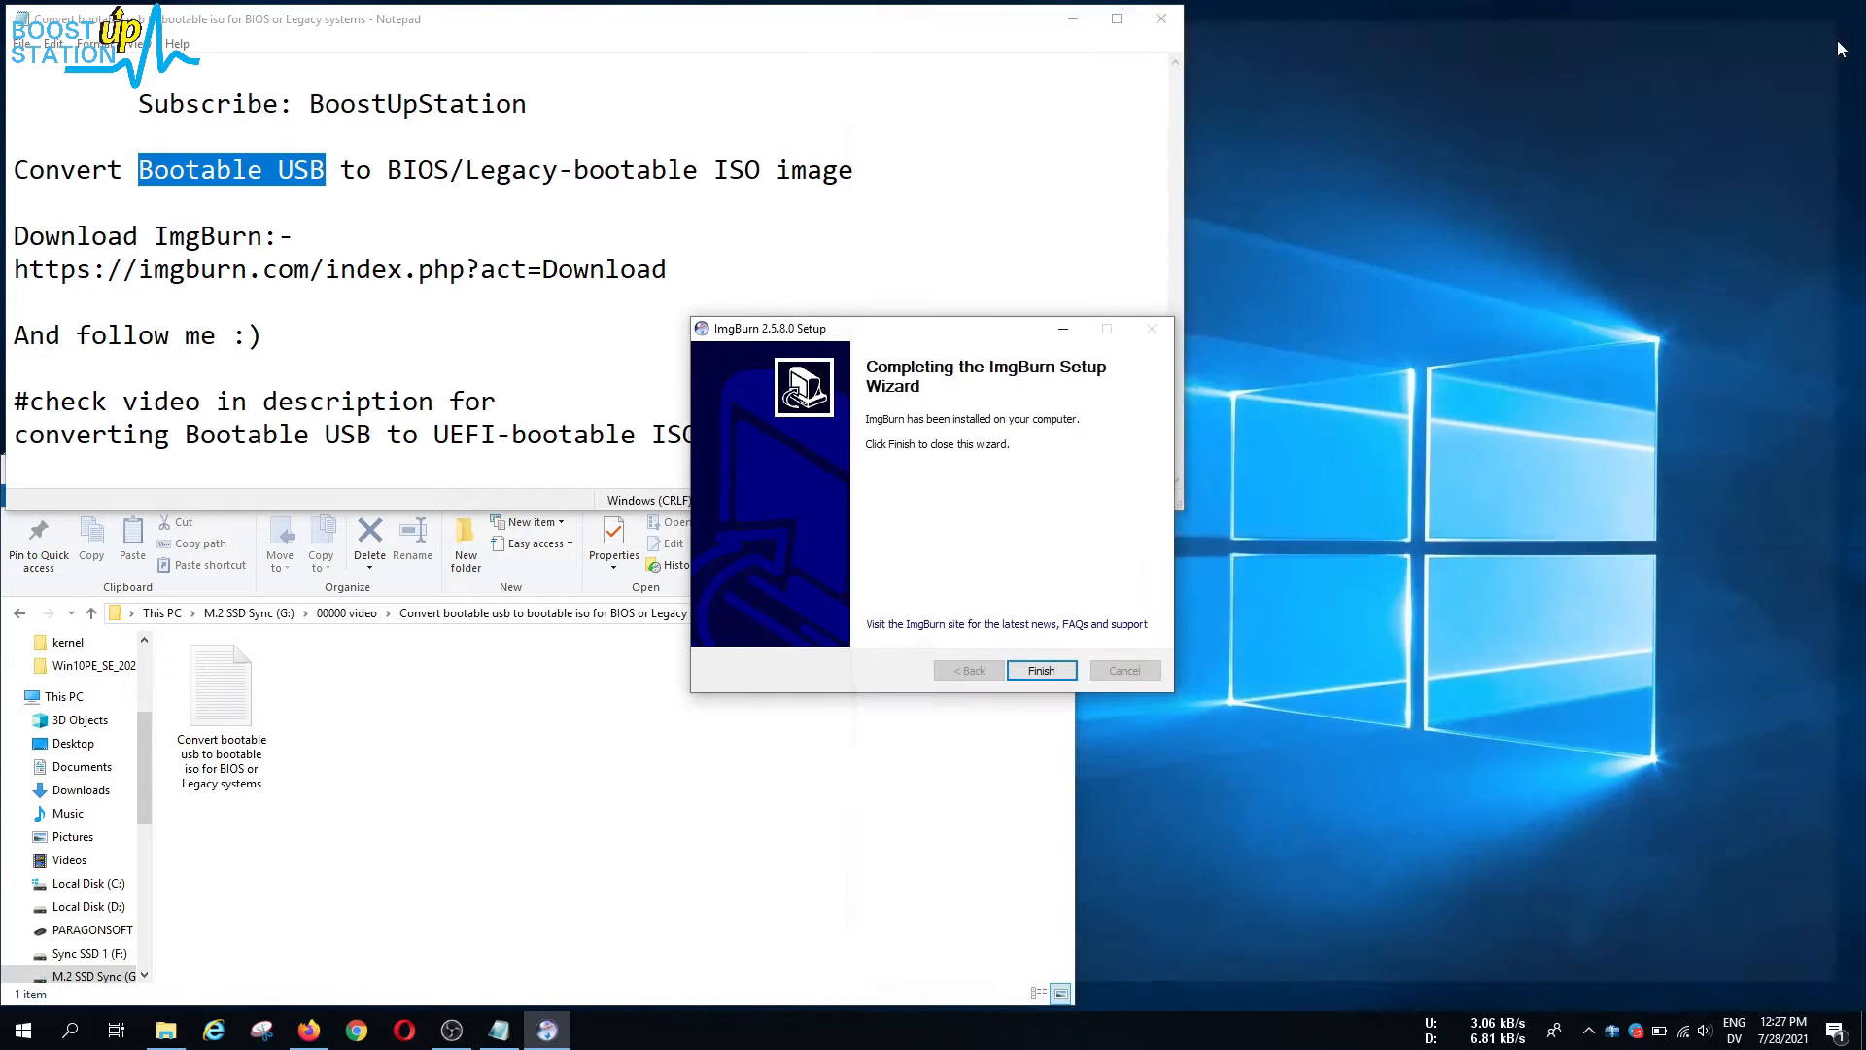
pyautogui.click(1748, 21)
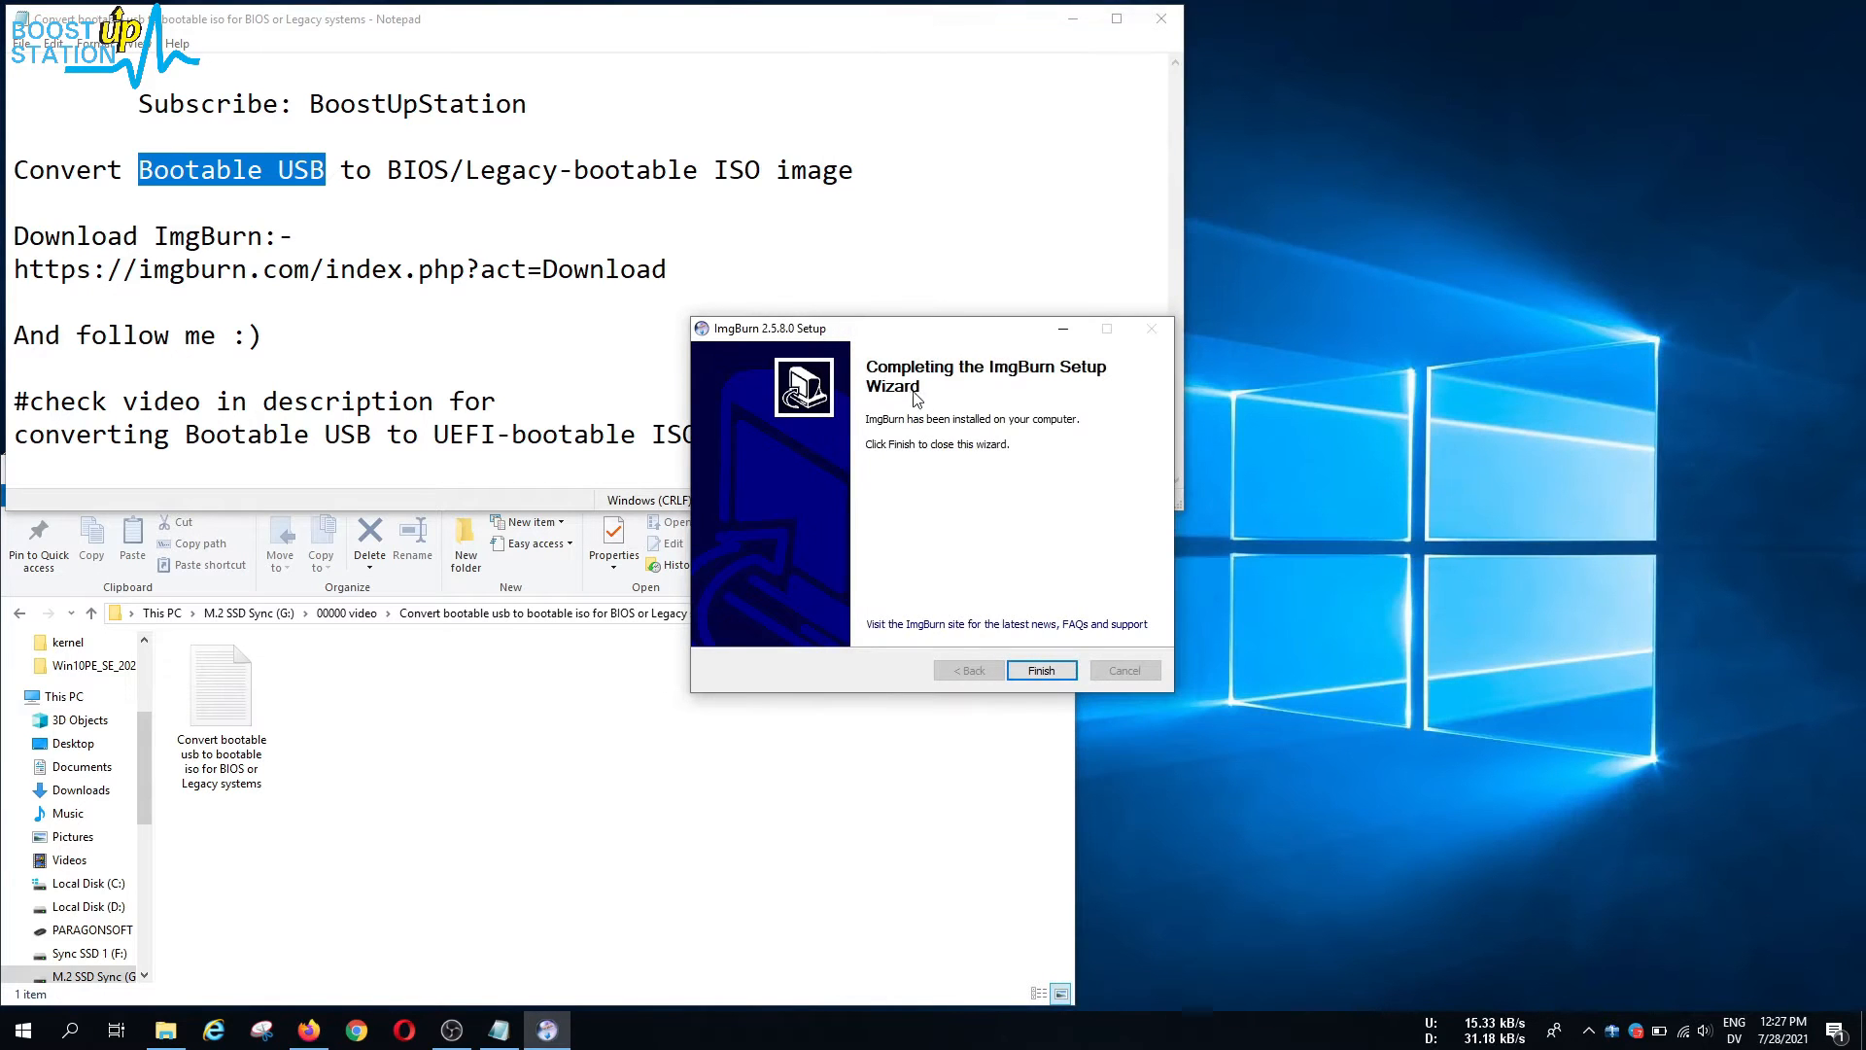
pyautogui.click(1011, 668)
# - Launch ImgBurn and arrange its main window above the log window so both are visible
pyautogui.press('super')
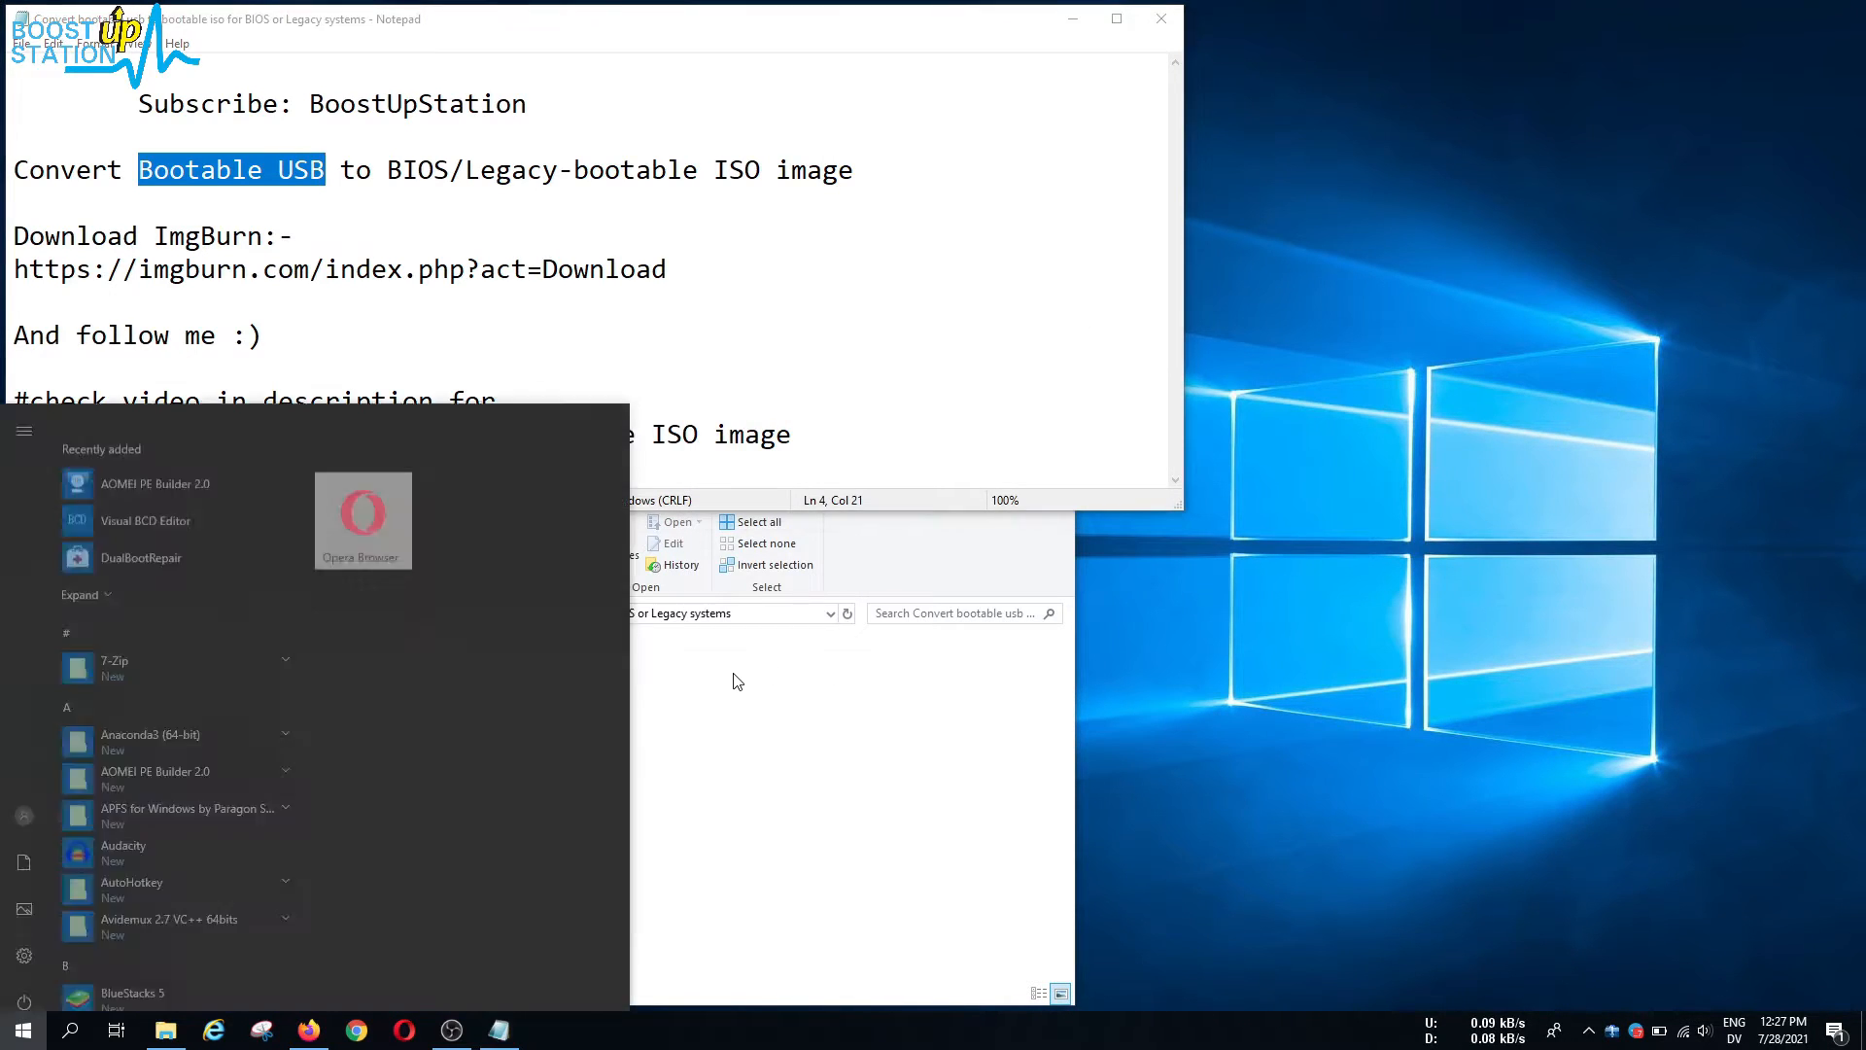
pyautogui.write('img')
pyautogui.press('Return')
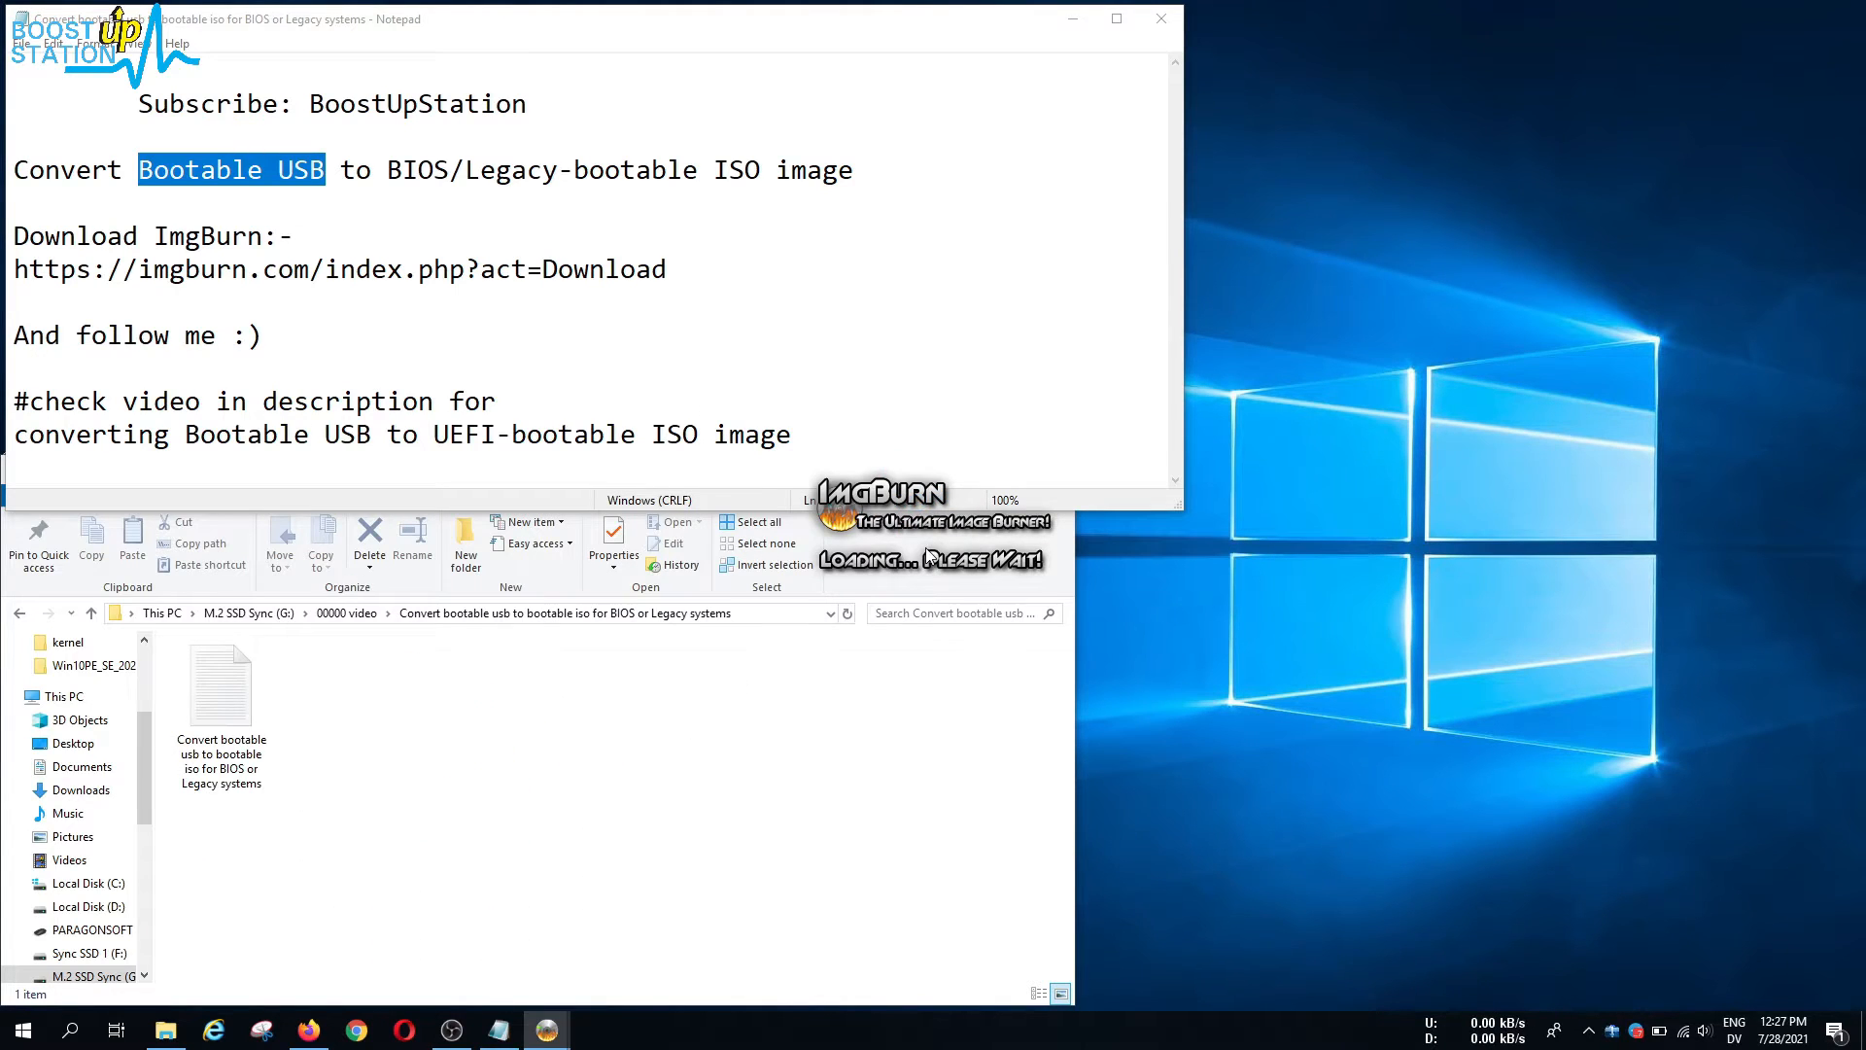
pyautogui.moveTo(948, 705); pyautogui.dragTo(1429, 604)
pyautogui.moveTo(969, 709); pyautogui.dragTo(1063, 710)
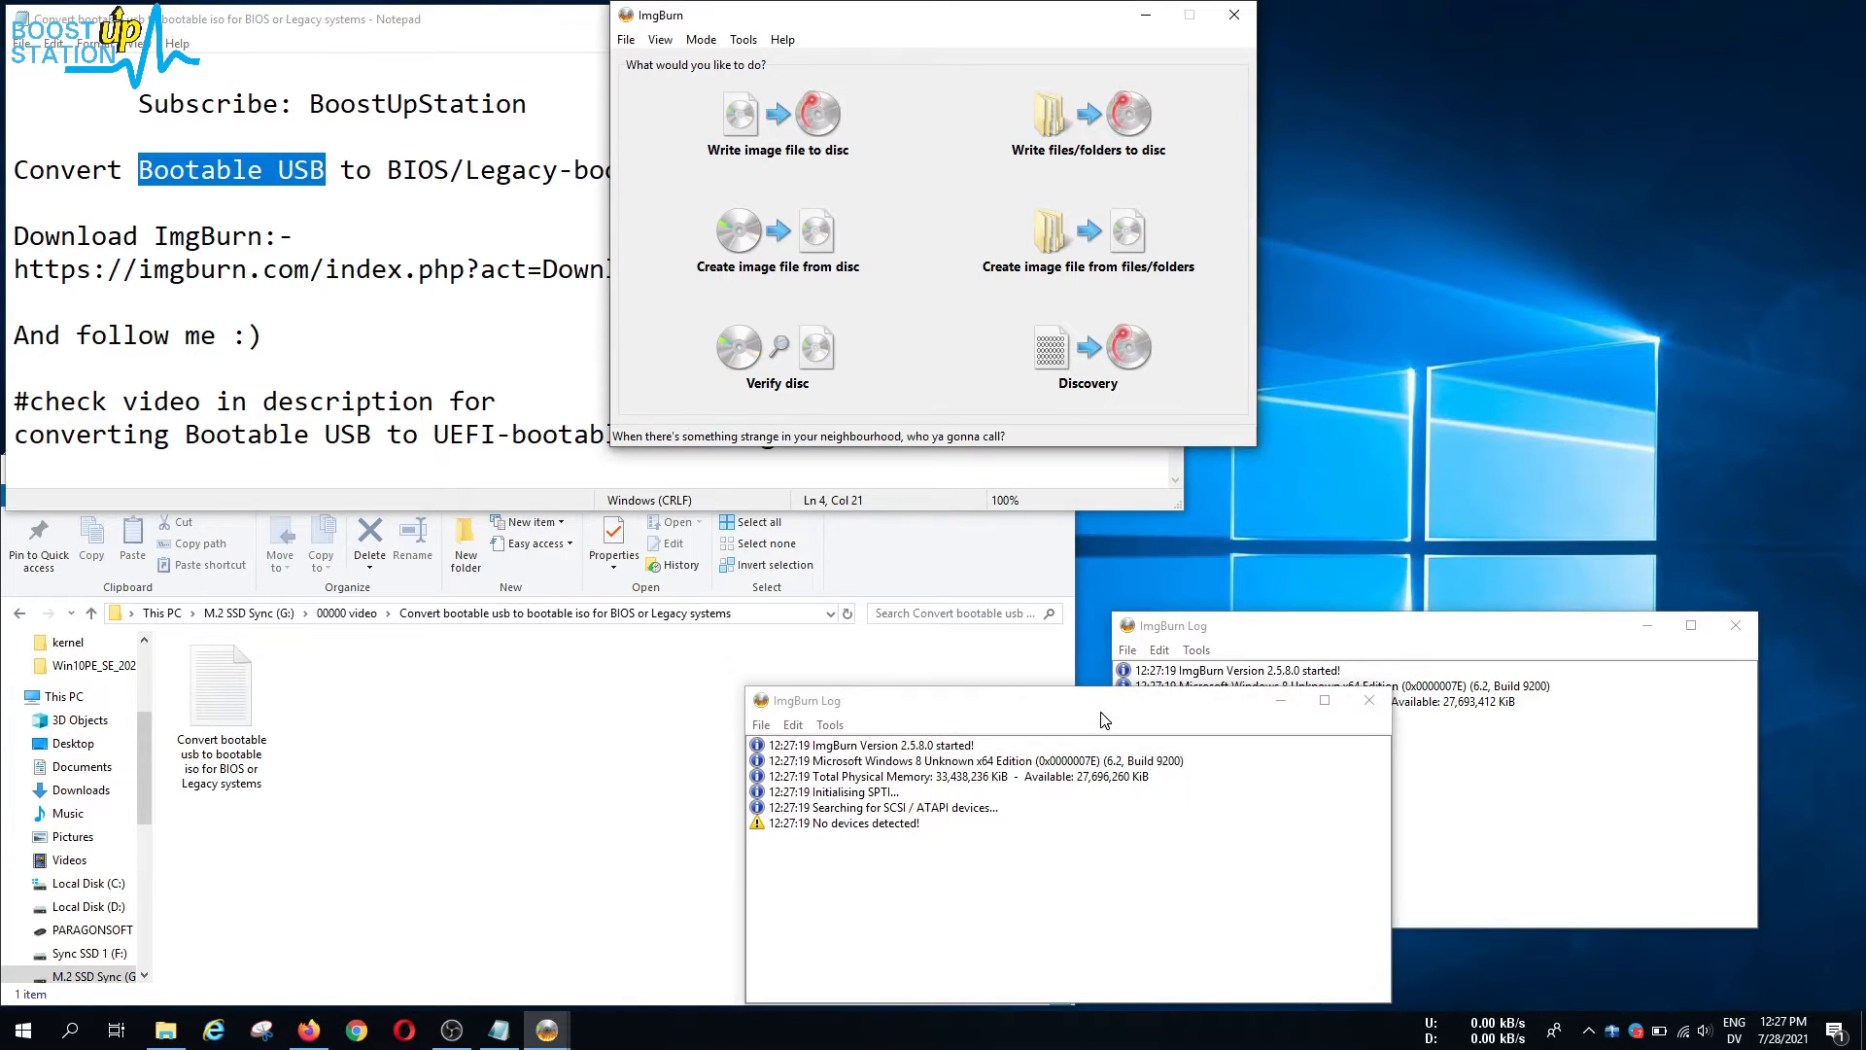
pyautogui.moveTo(810, 24); pyautogui.dragTo(956, 163)
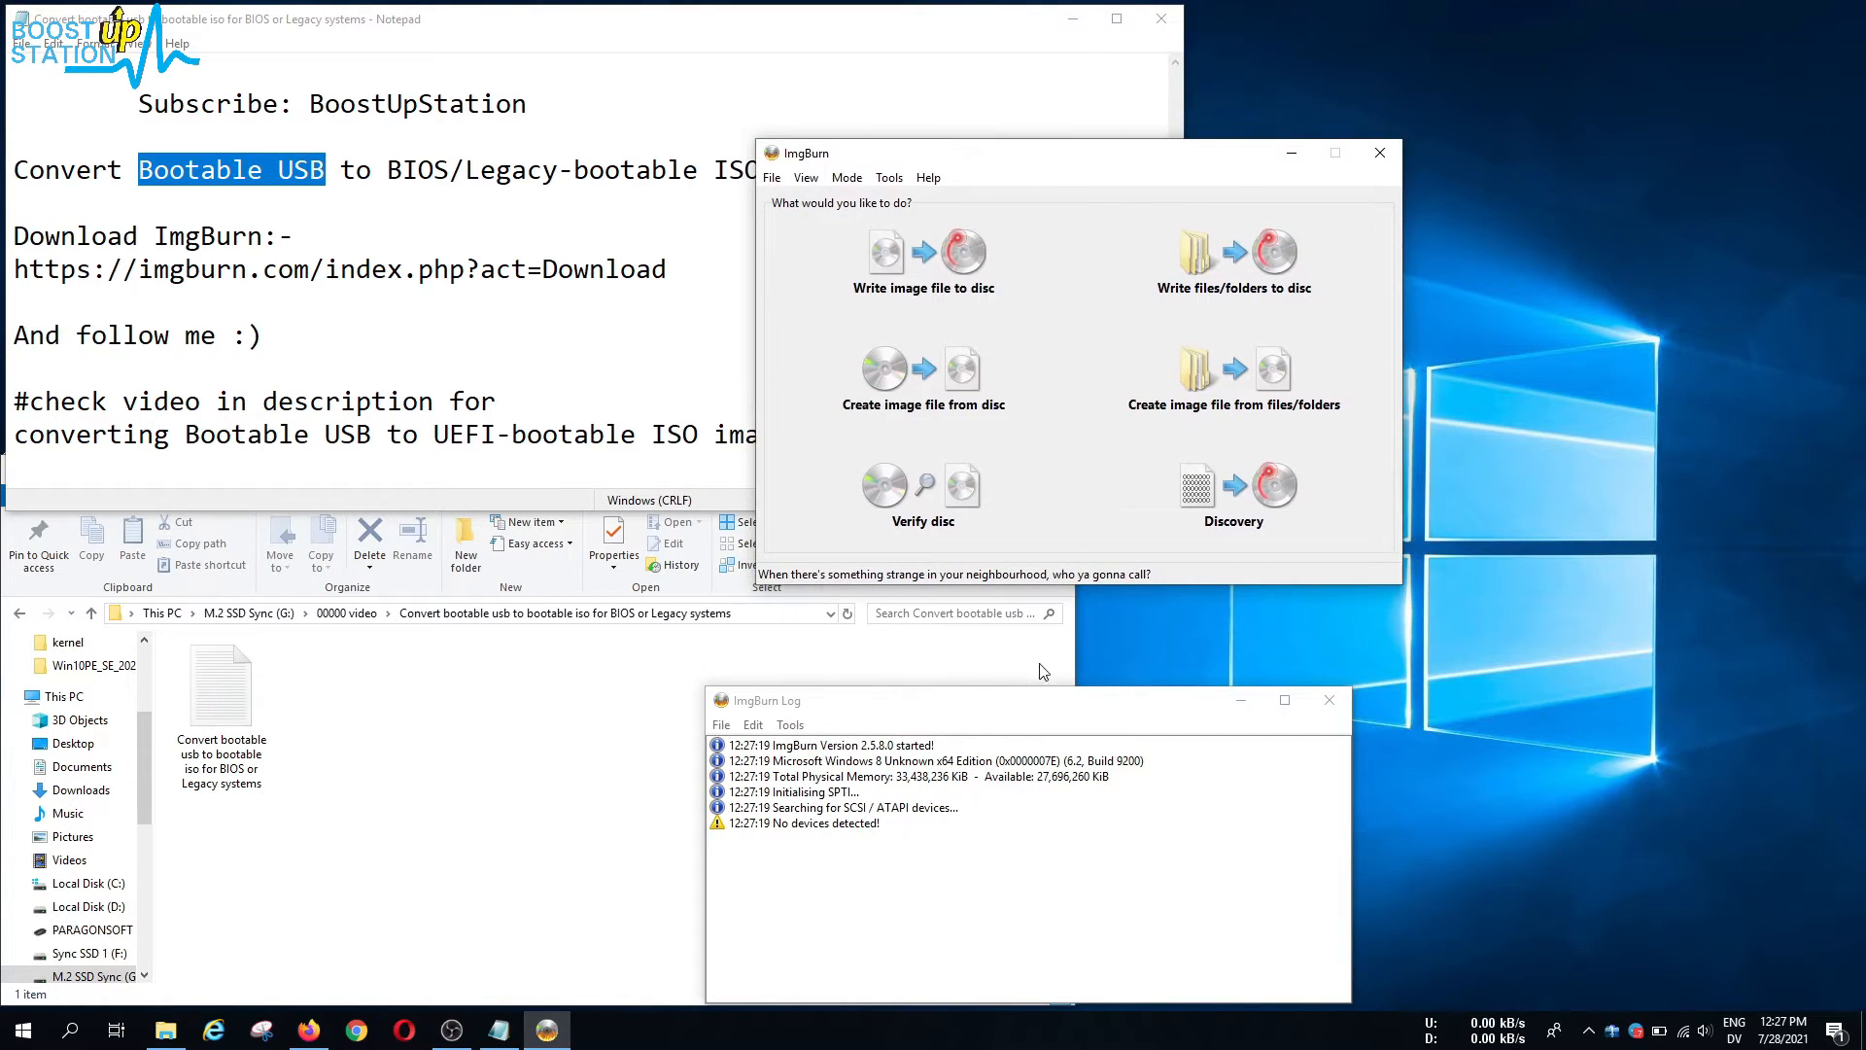
pyautogui.moveTo(1034, 707); pyautogui.dragTo(1067, 707)
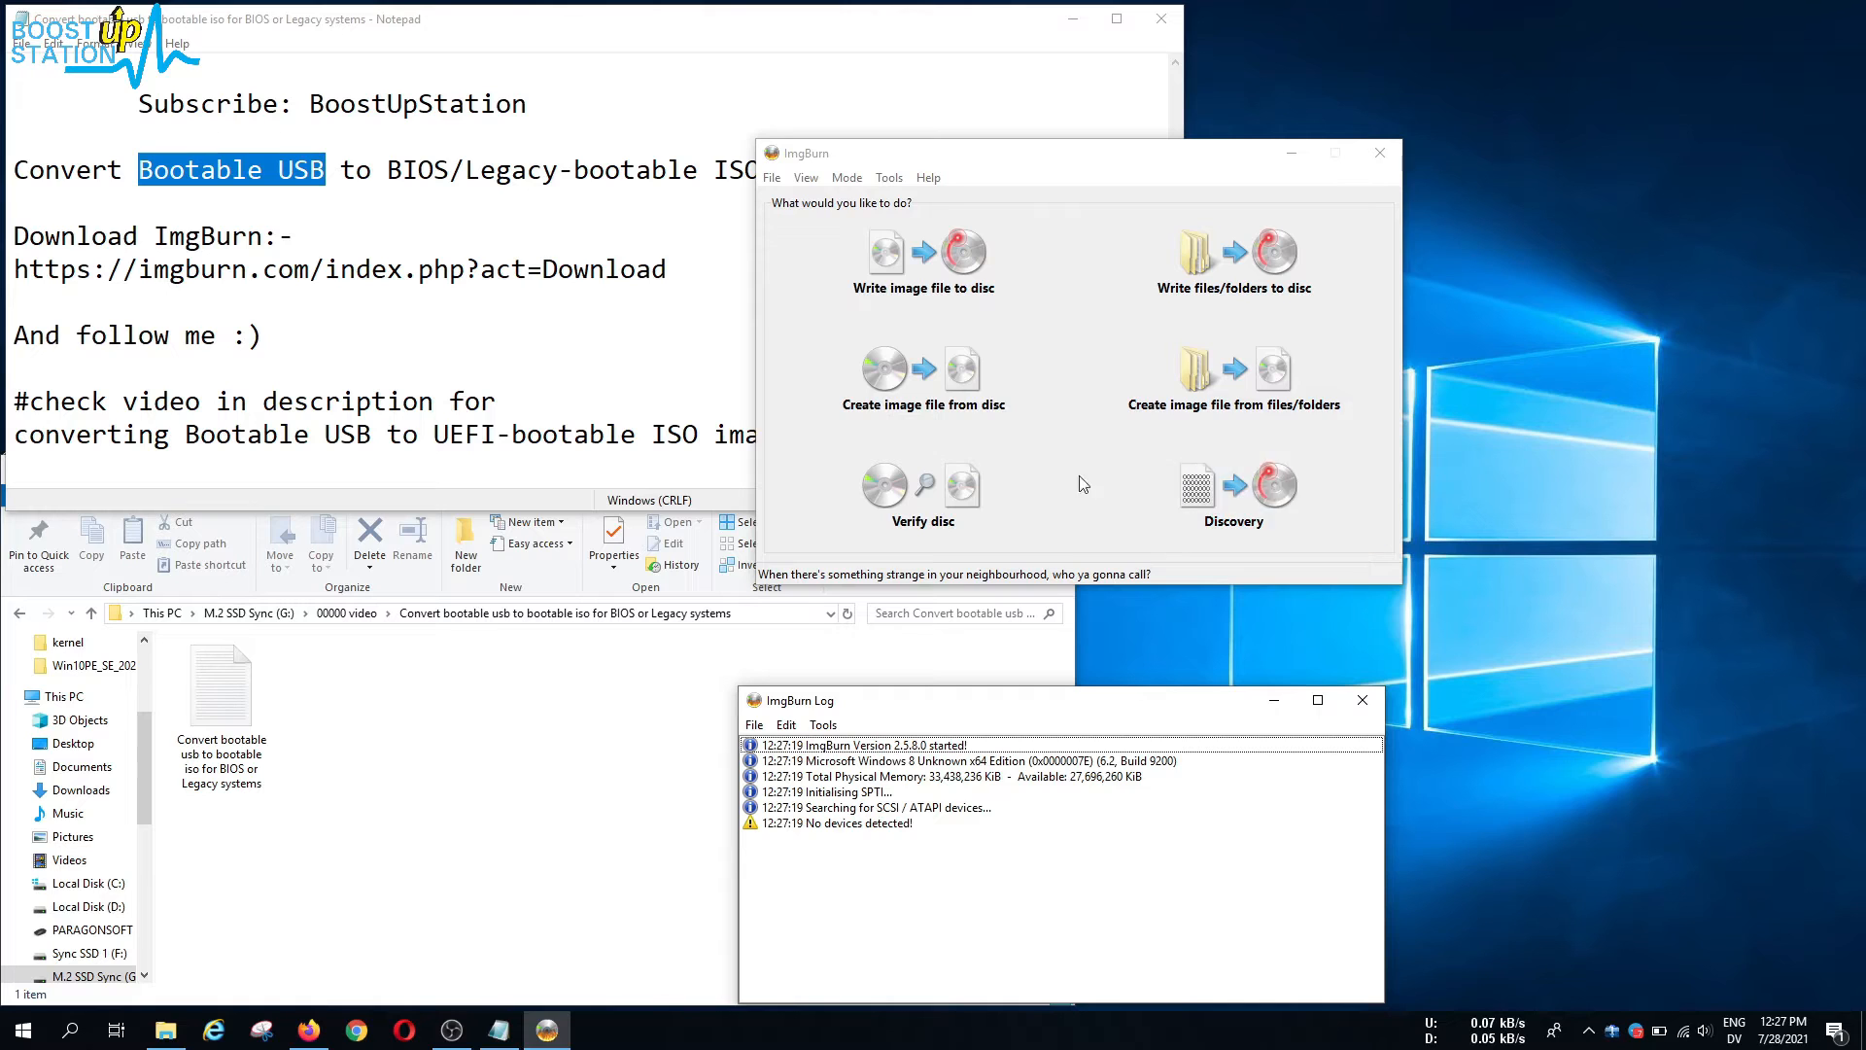
# - Start creating an image file from files/folders and add the PARAGONSOFT (E:) USB drive as the source
pyautogui.click(1197, 371)
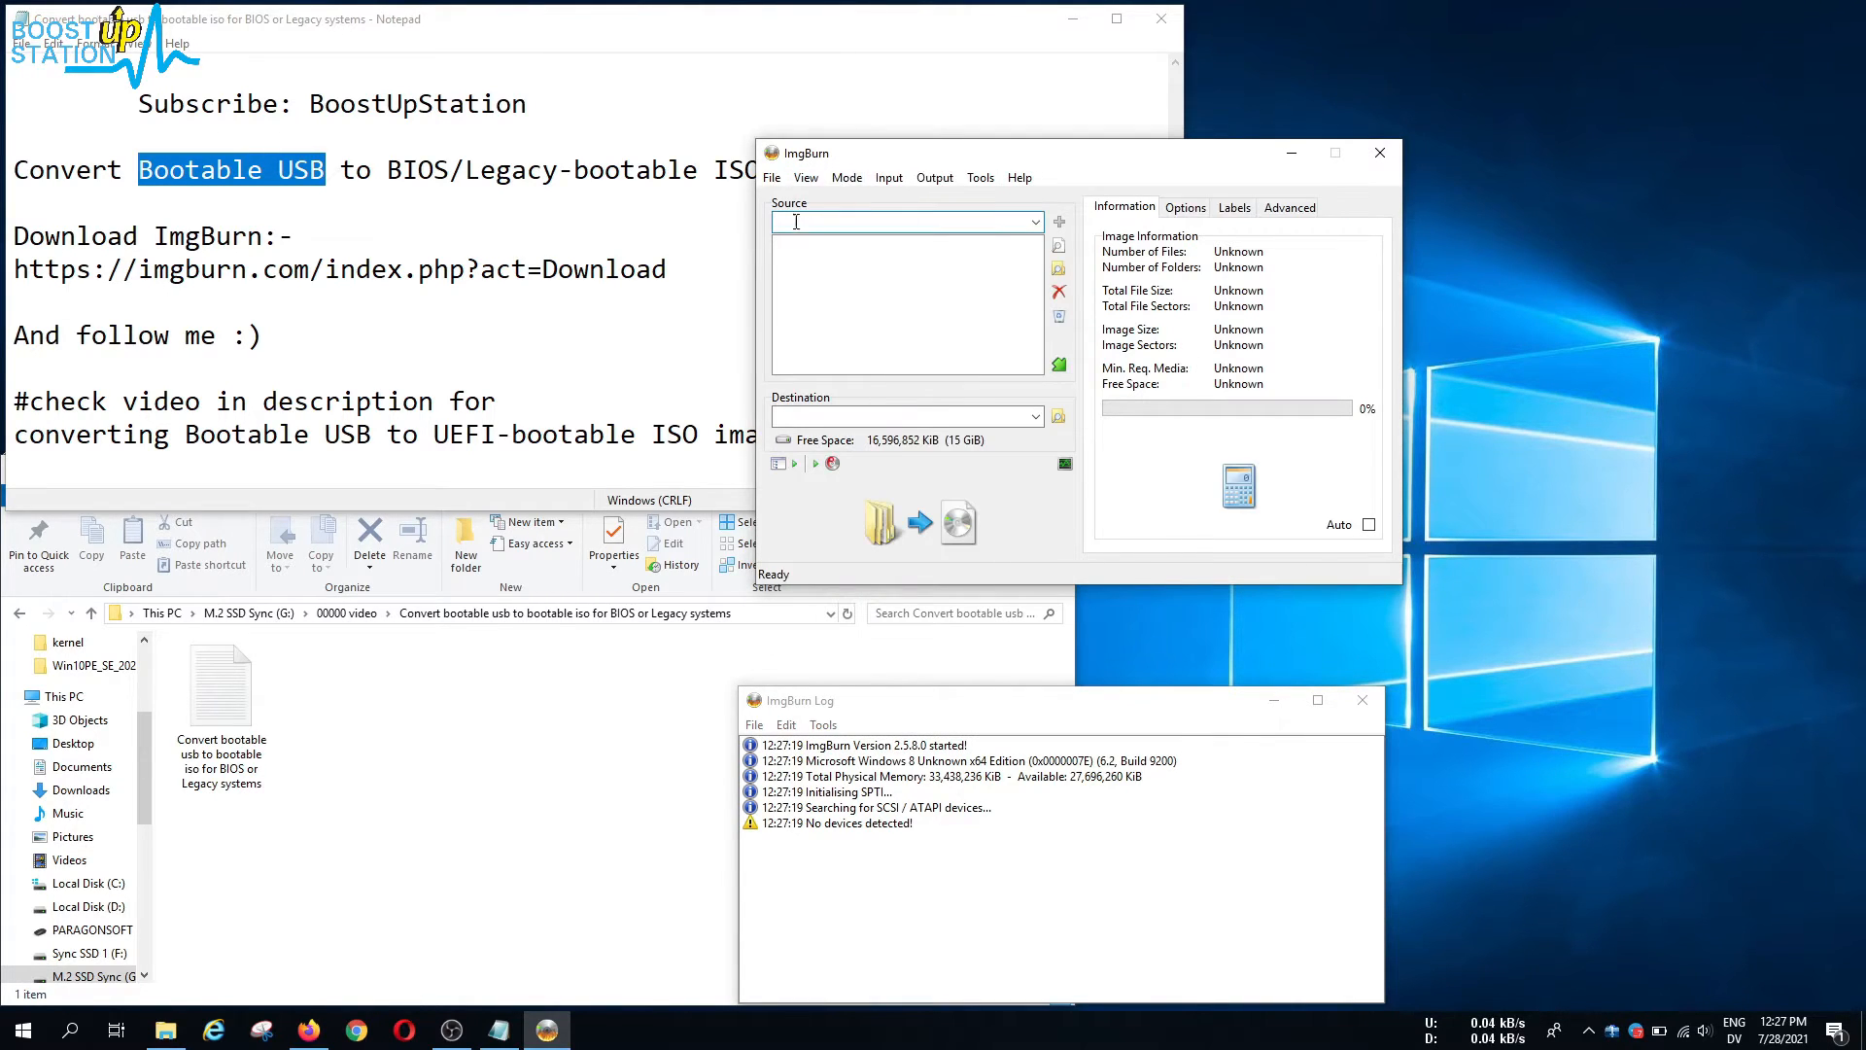
pyautogui.click(1060, 268)
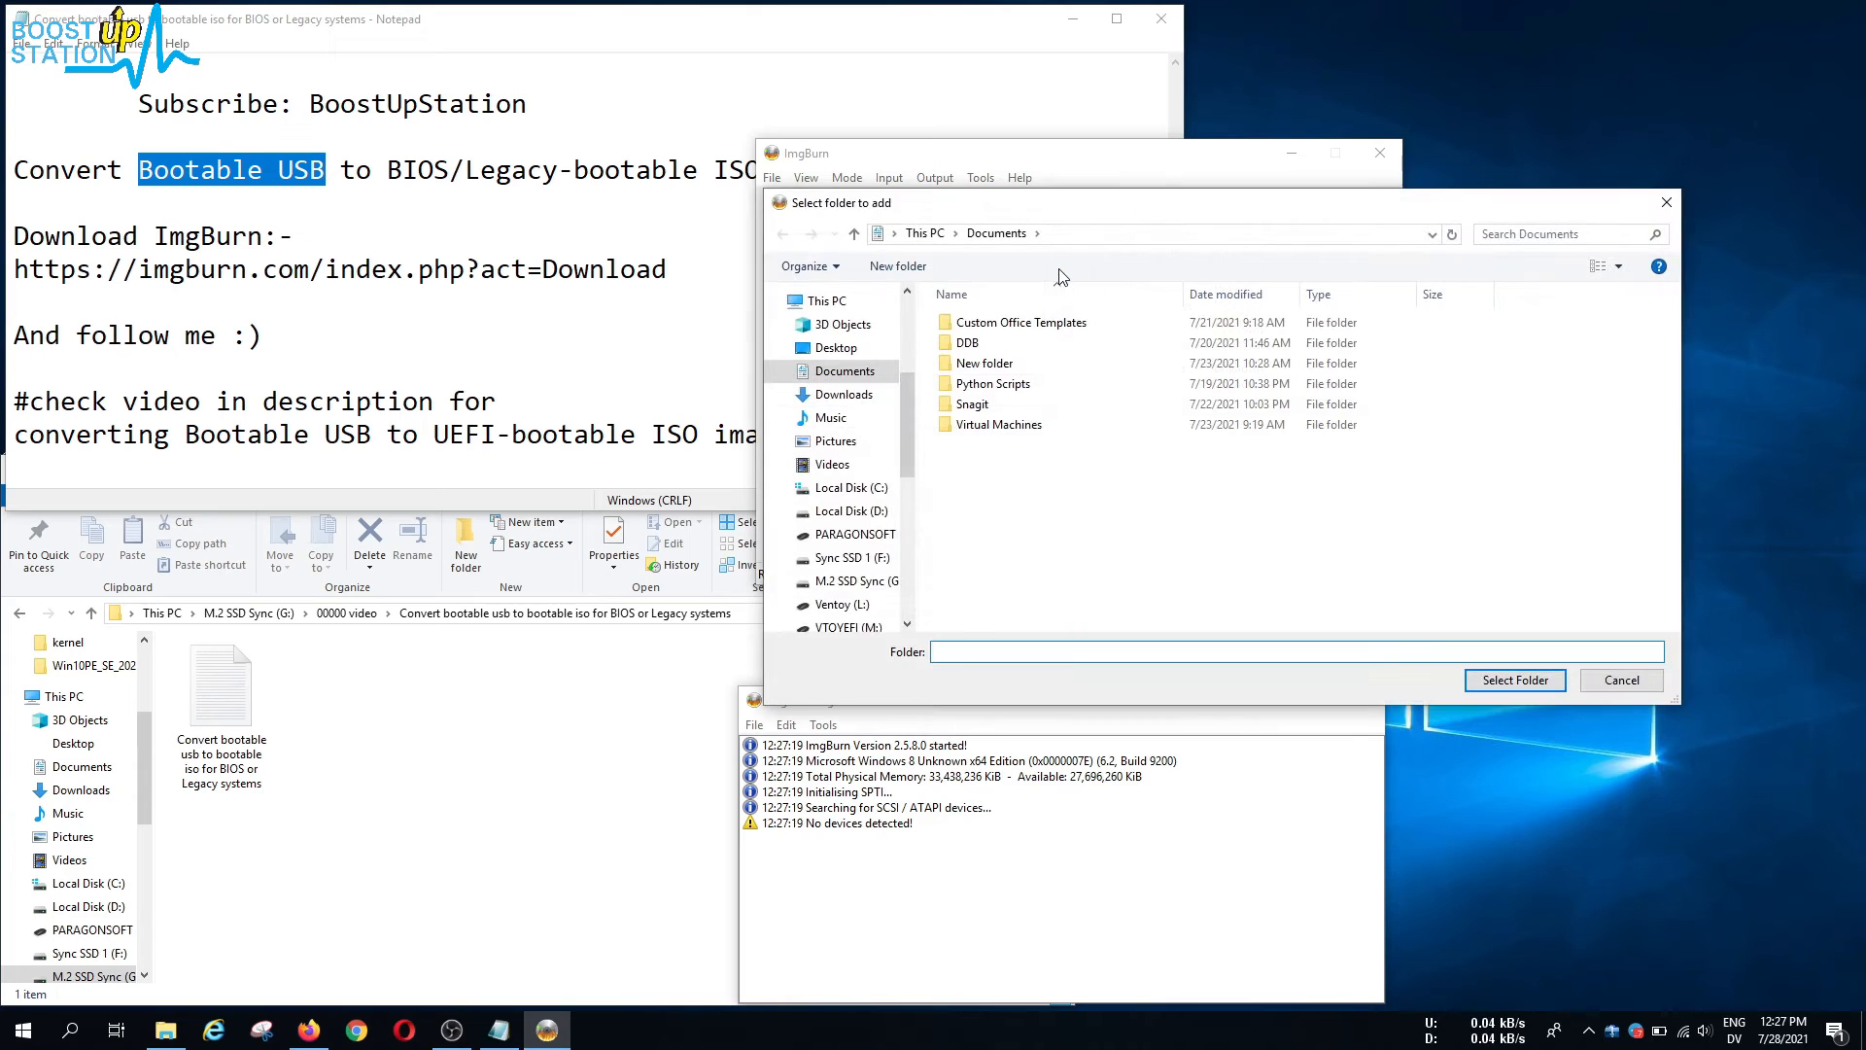
pyautogui.click(850, 535)
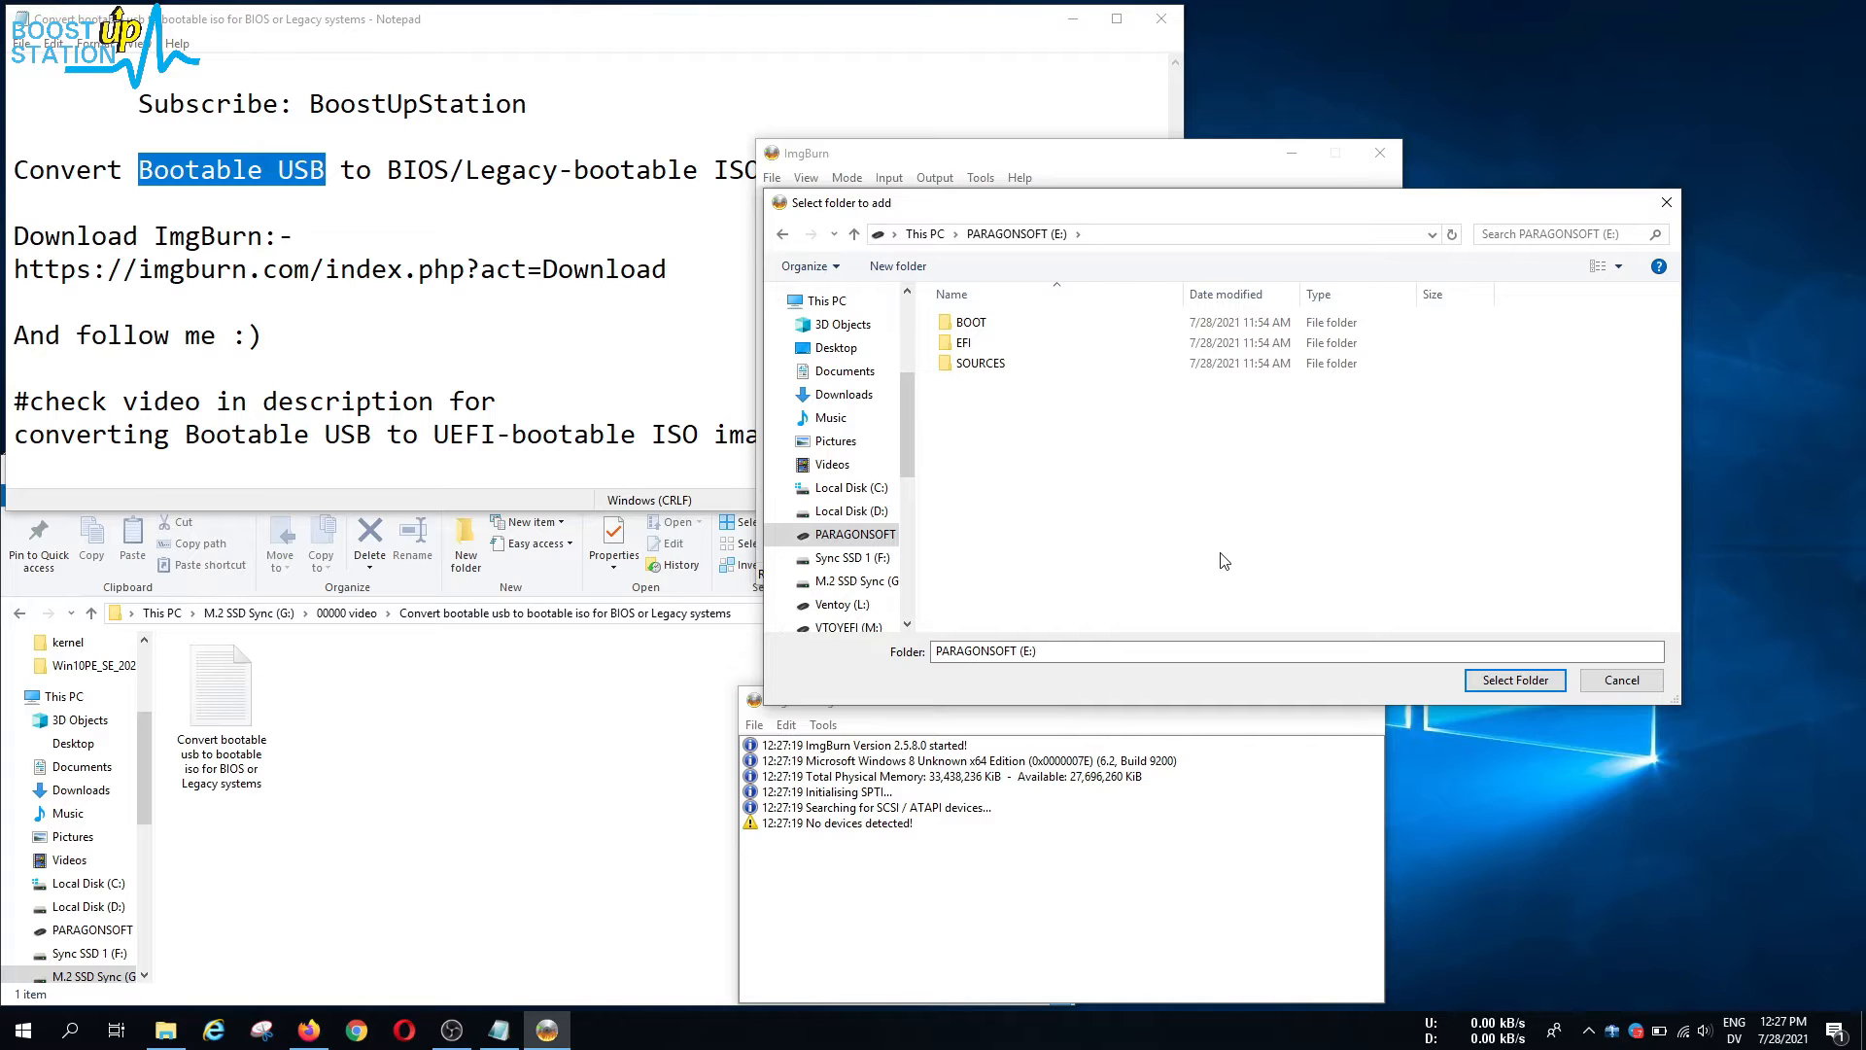
pyautogui.click(1491, 679)
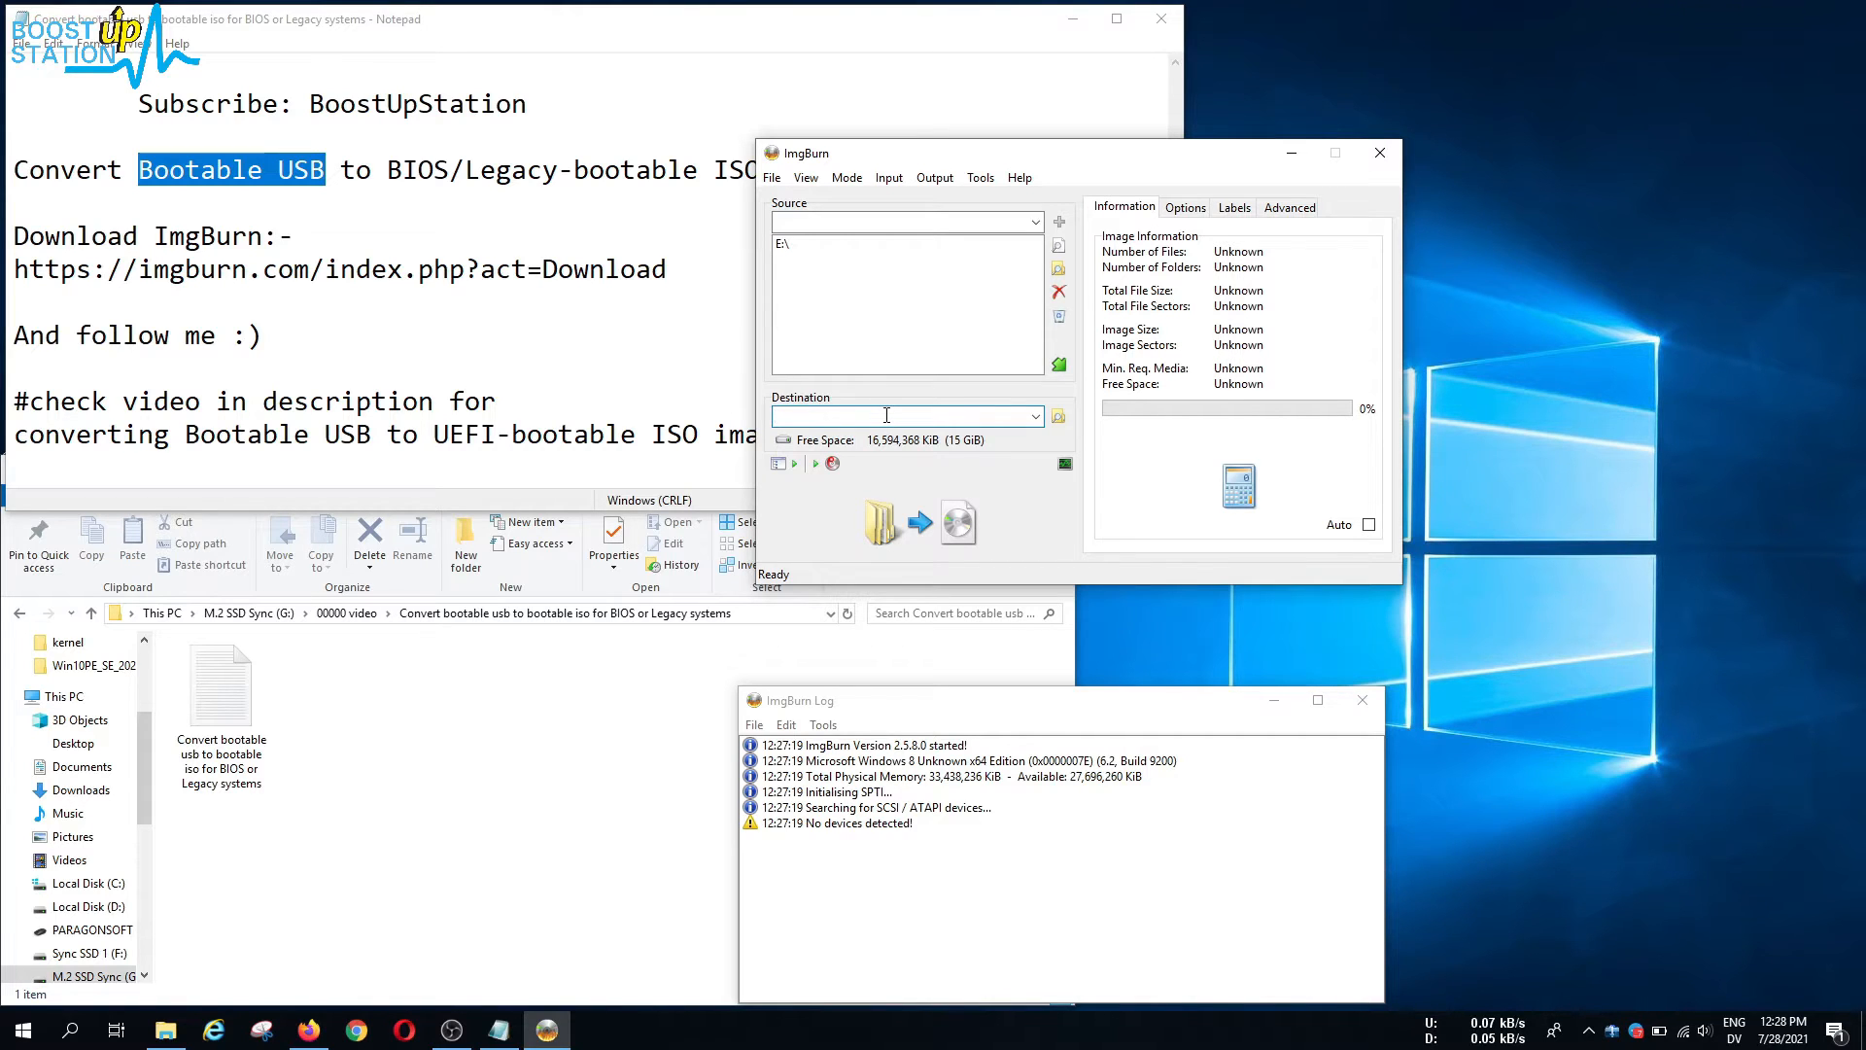
# - Set the destination to an ISO named "paragon hdd manager bios bootable iso file" in the "Convert bootable usb to bootable iso for BIOS or Legacy systems" folder
pyautogui.click(1057, 419)
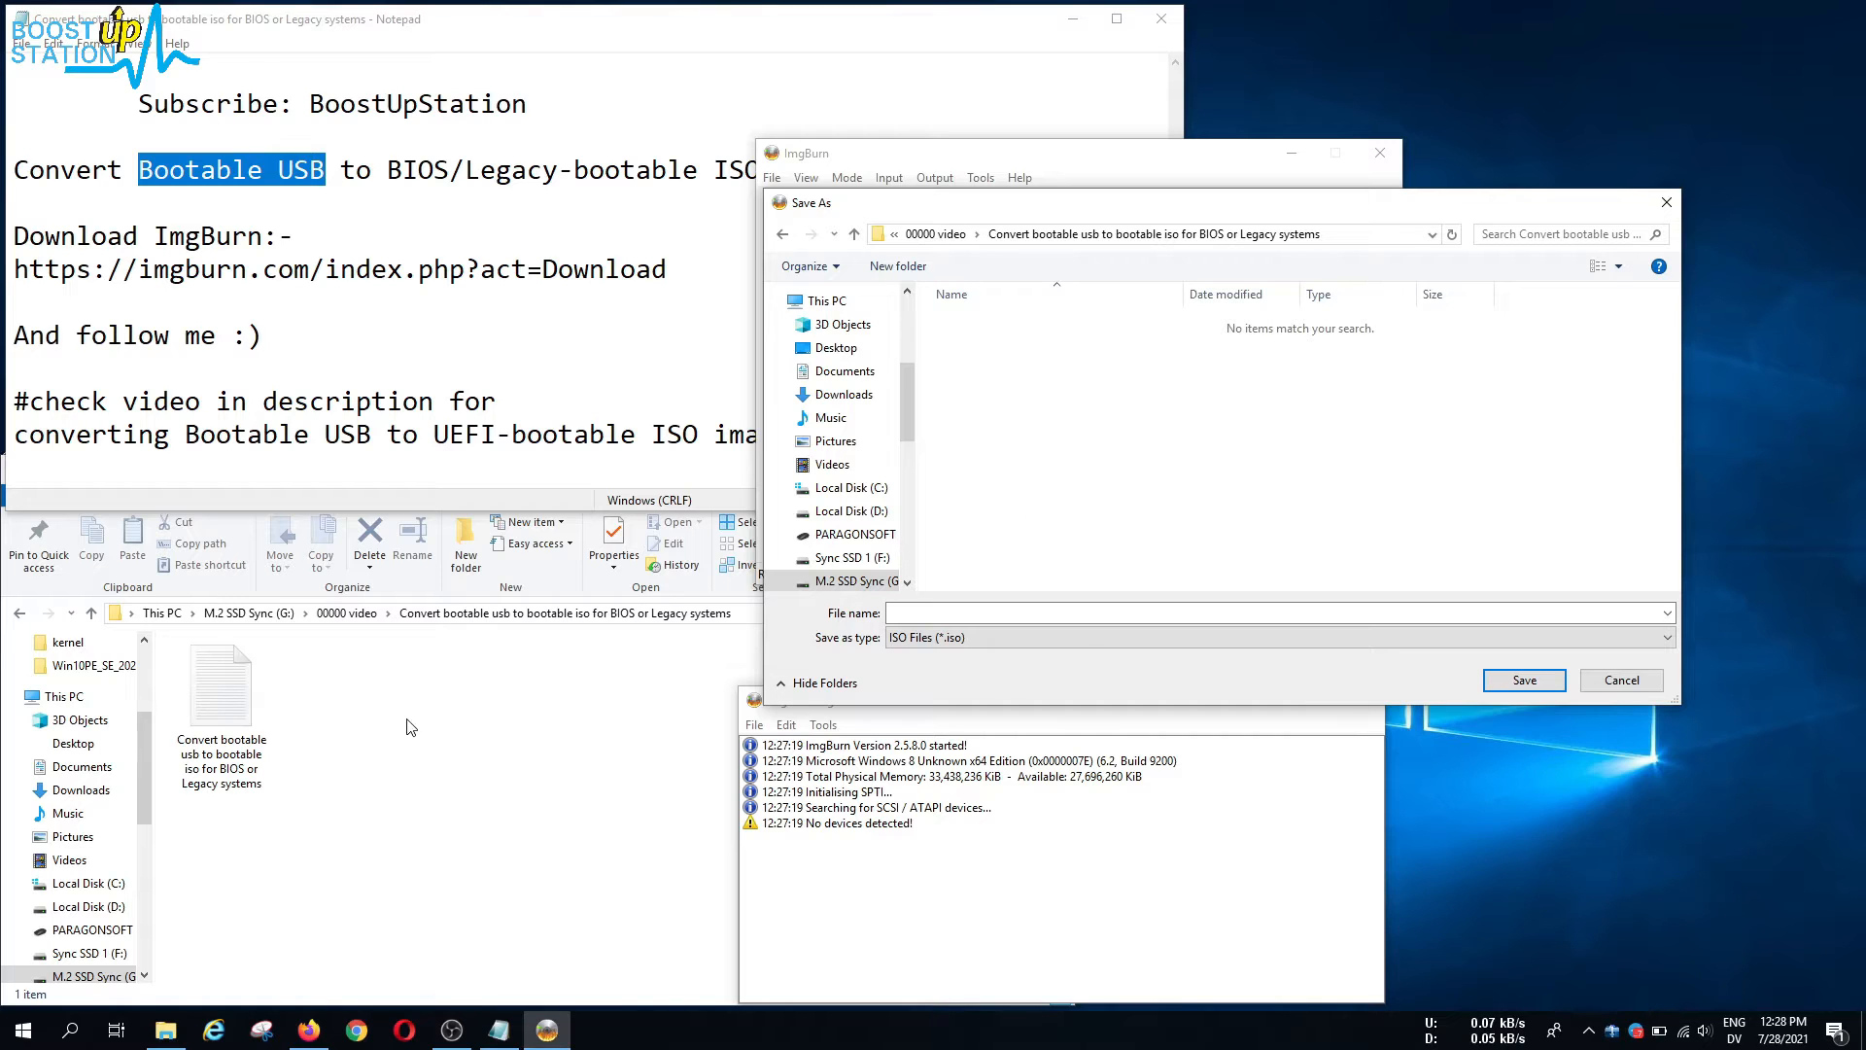
pyautogui.moveTo(364, 705); pyautogui.dragTo(384, 782)
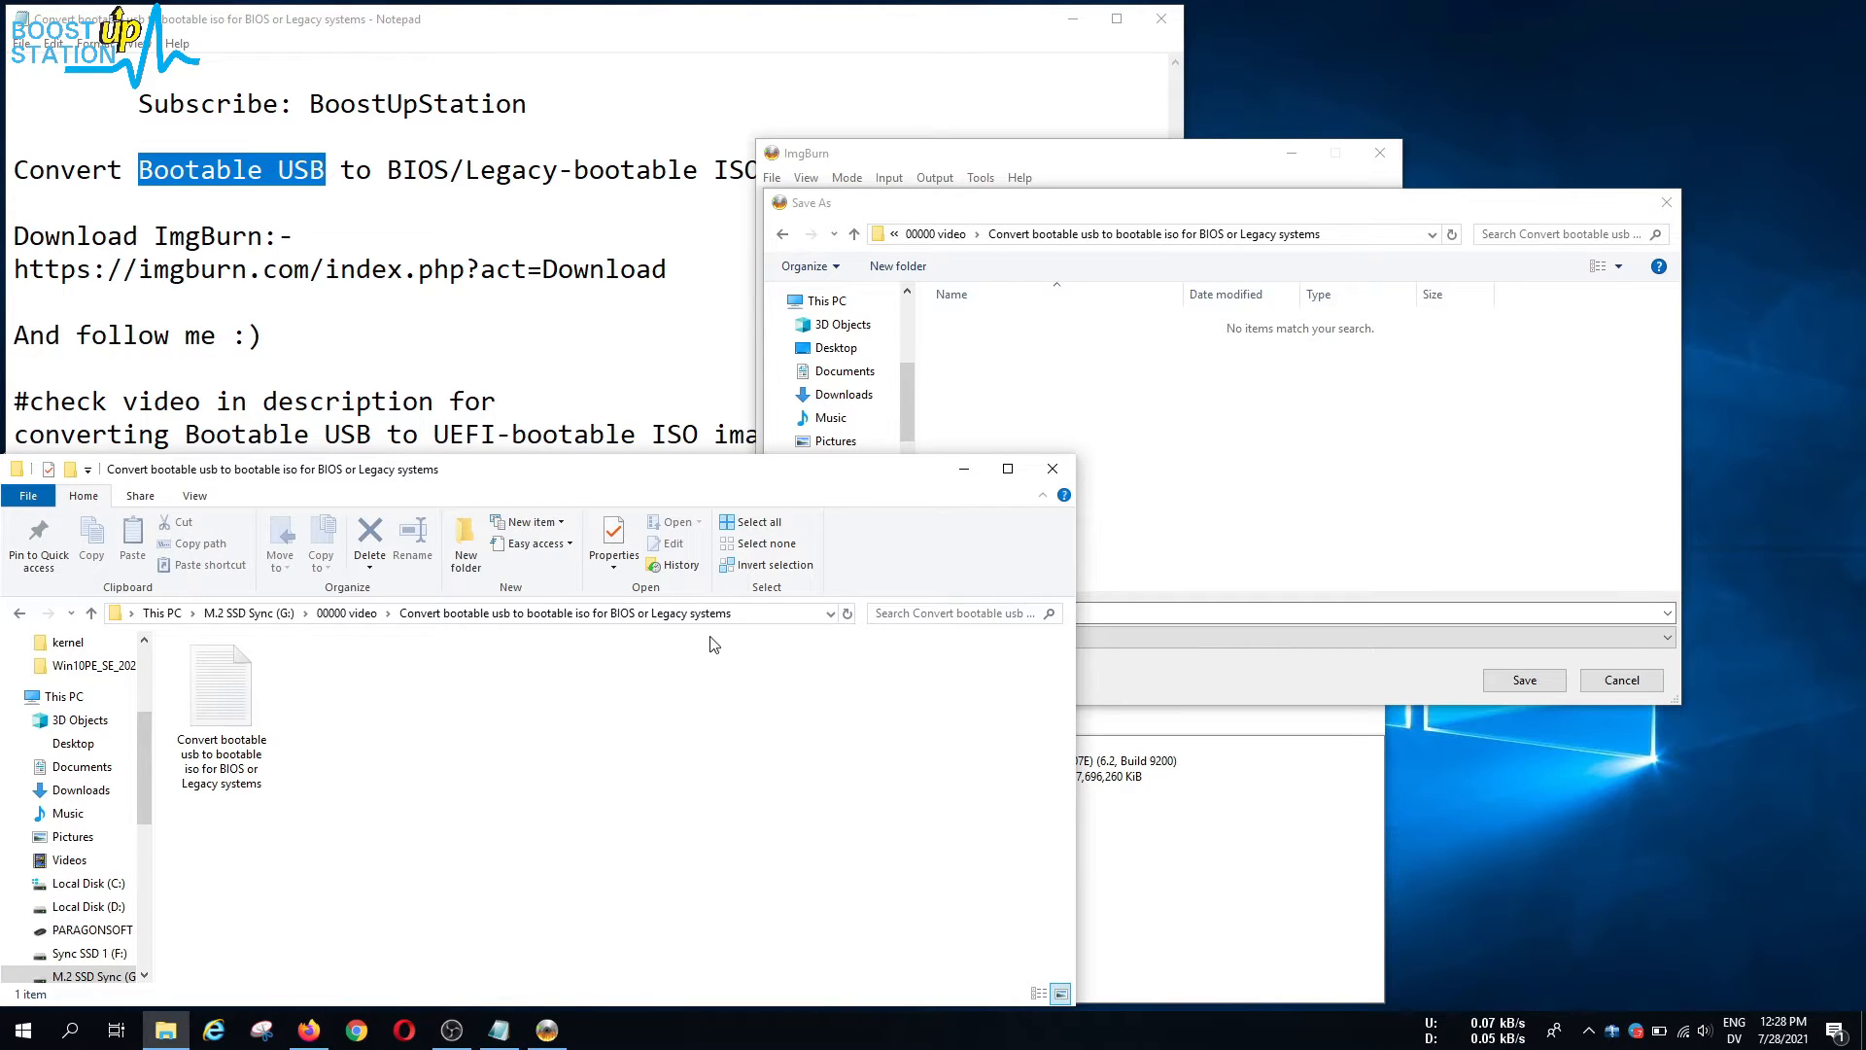
pyautogui.click(1296, 205)
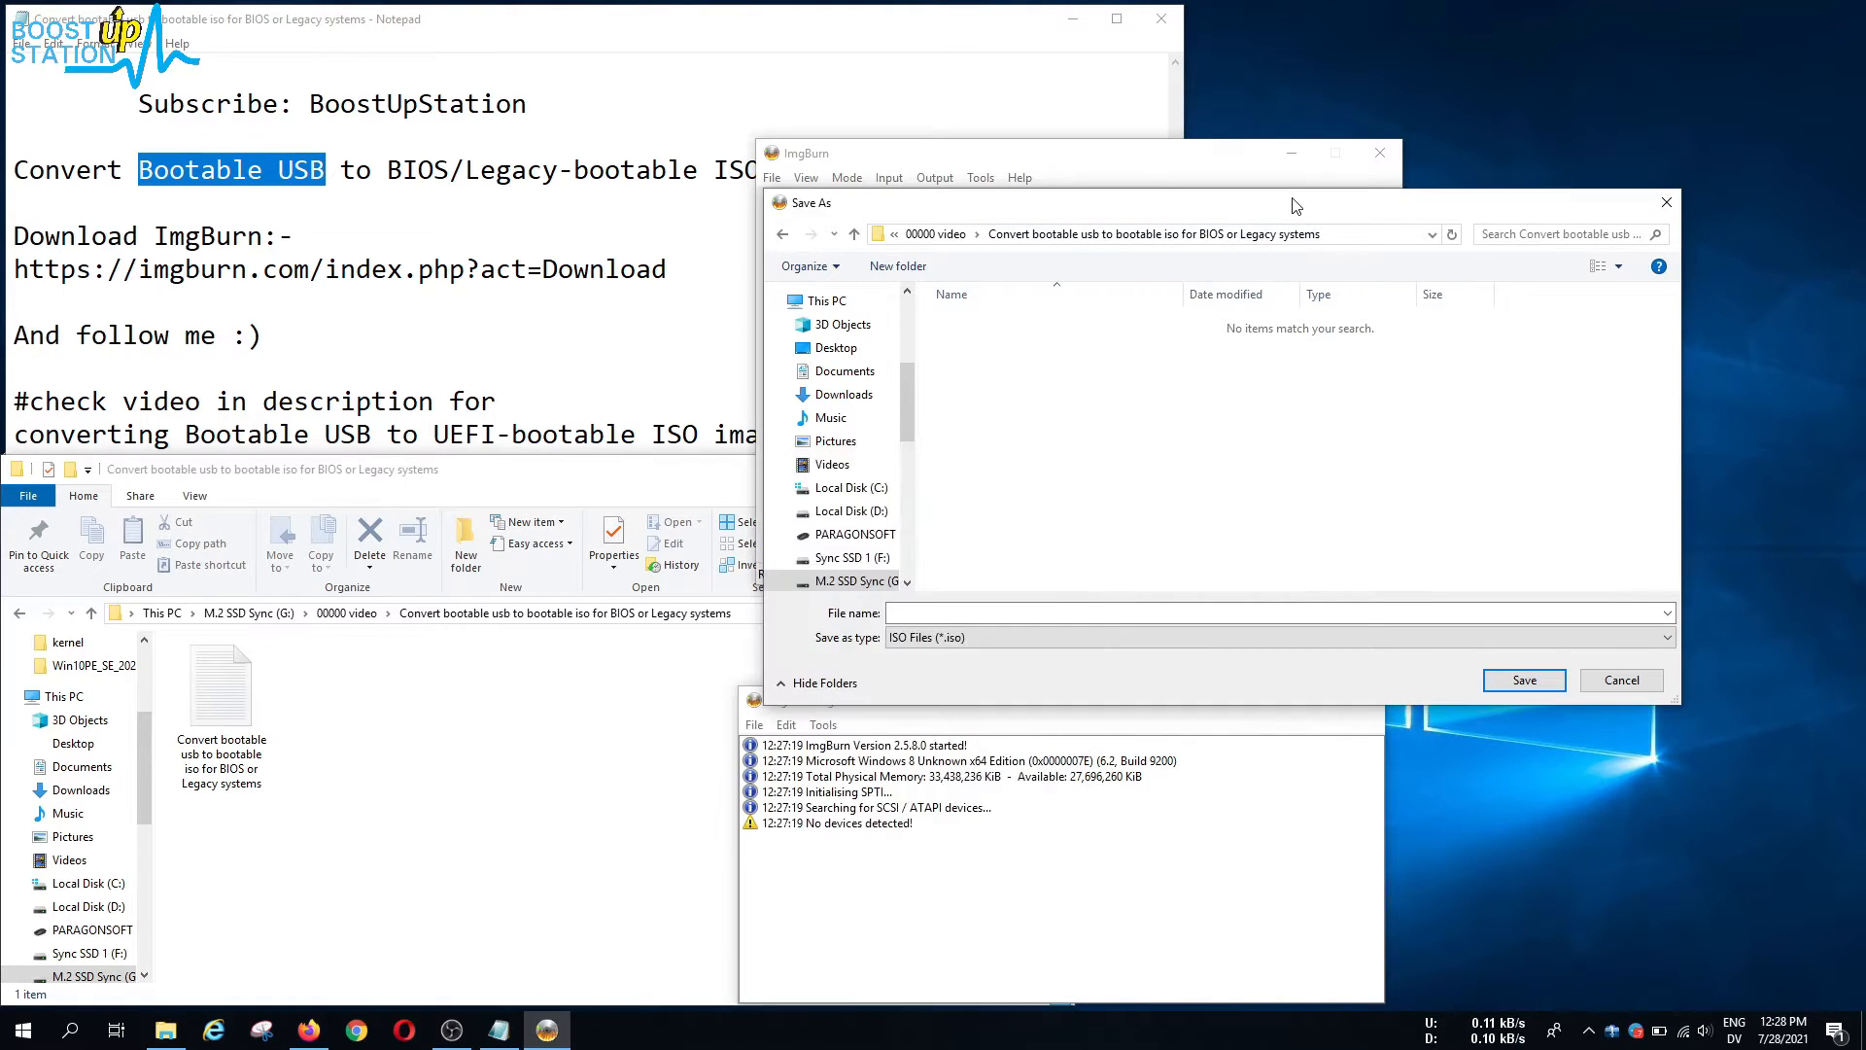
pyautogui.click(454, 185)
pyautogui.click(1024, 611)
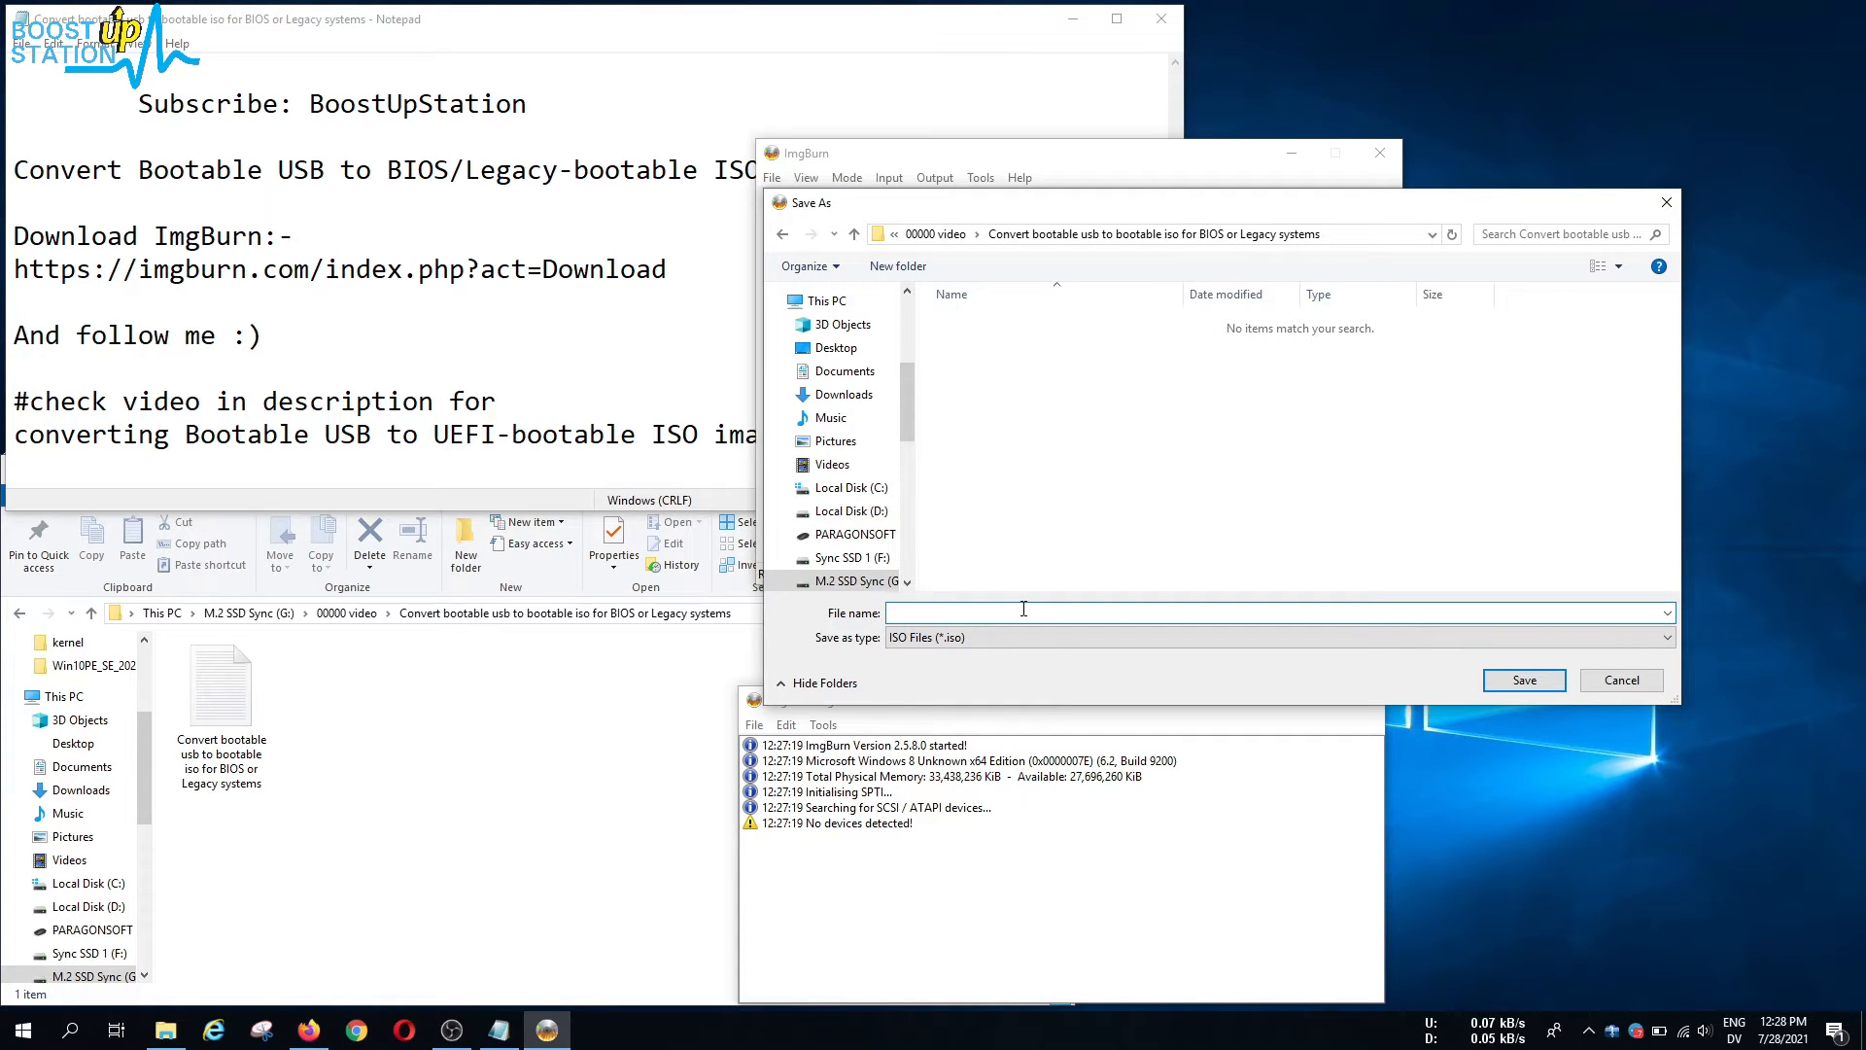
pyautogui.write('paragon hdd manager bios bootable iso file')
pyautogui.click(1519, 680)
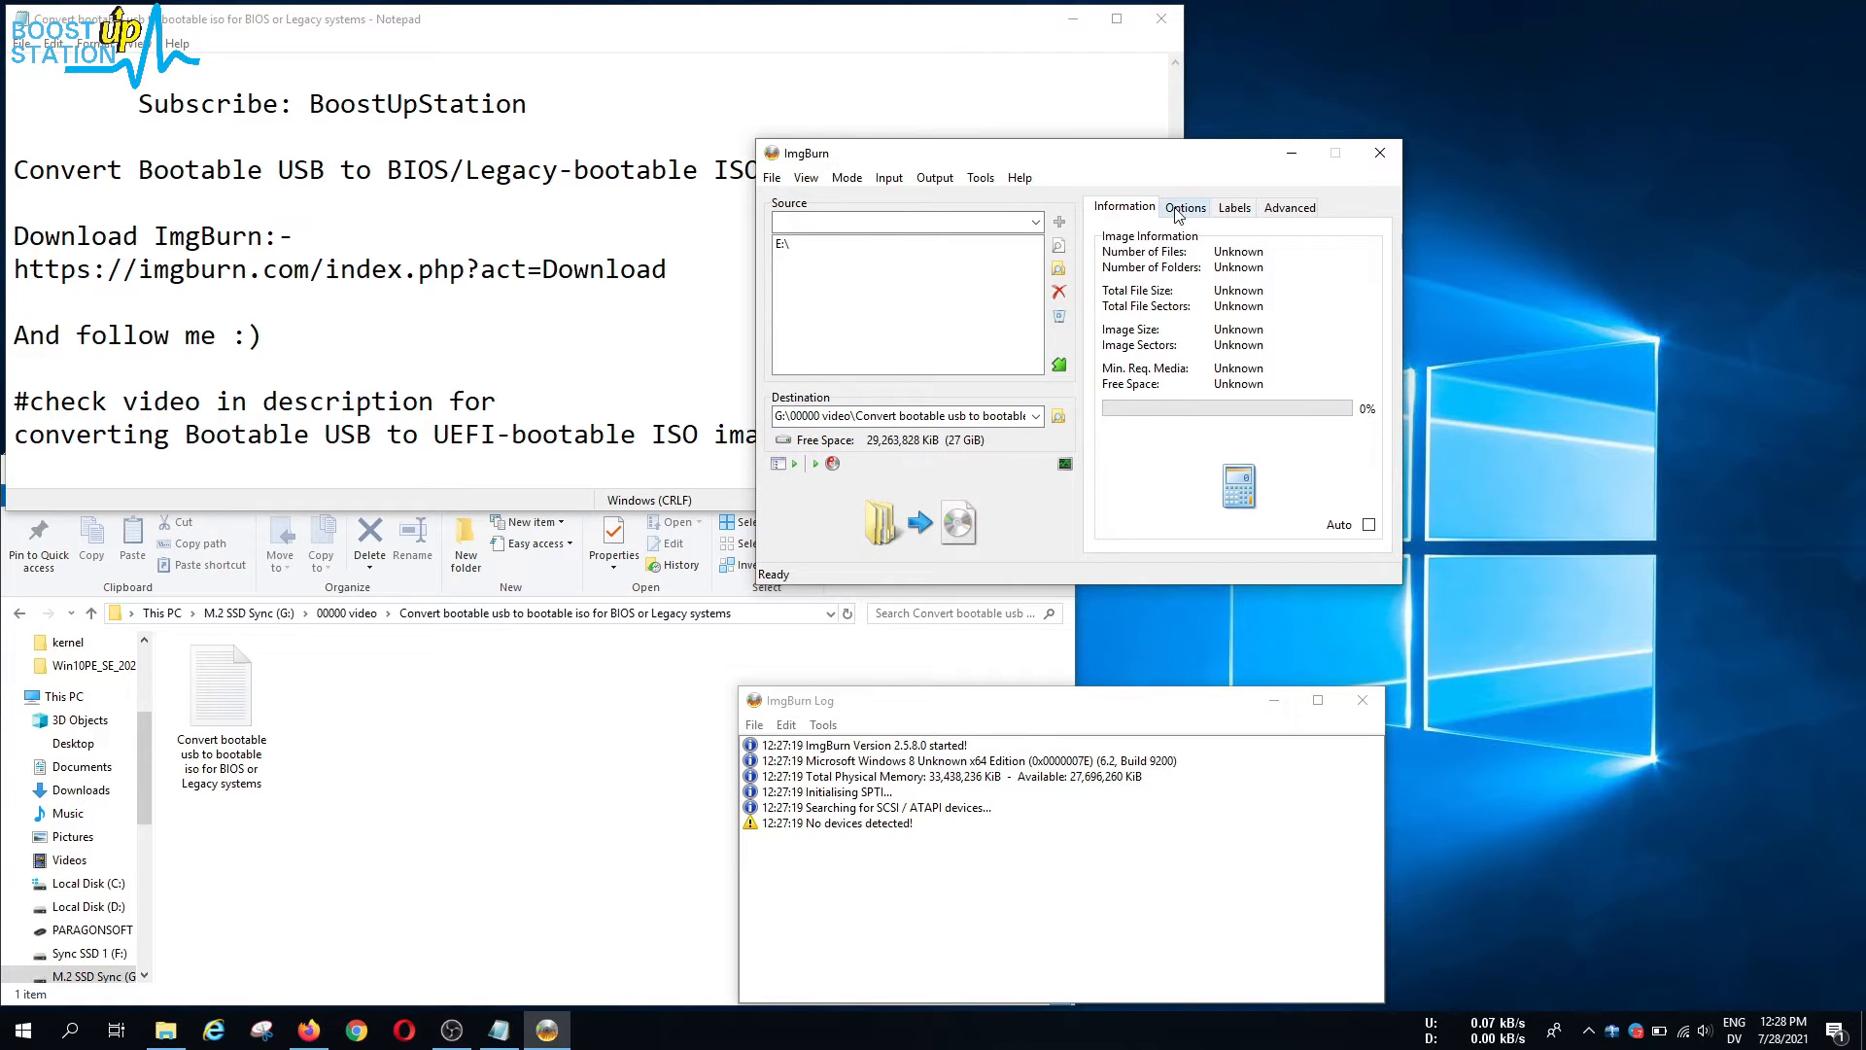
# - Enable the inclusion of system files in the image options
pyautogui.click(1182, 210)
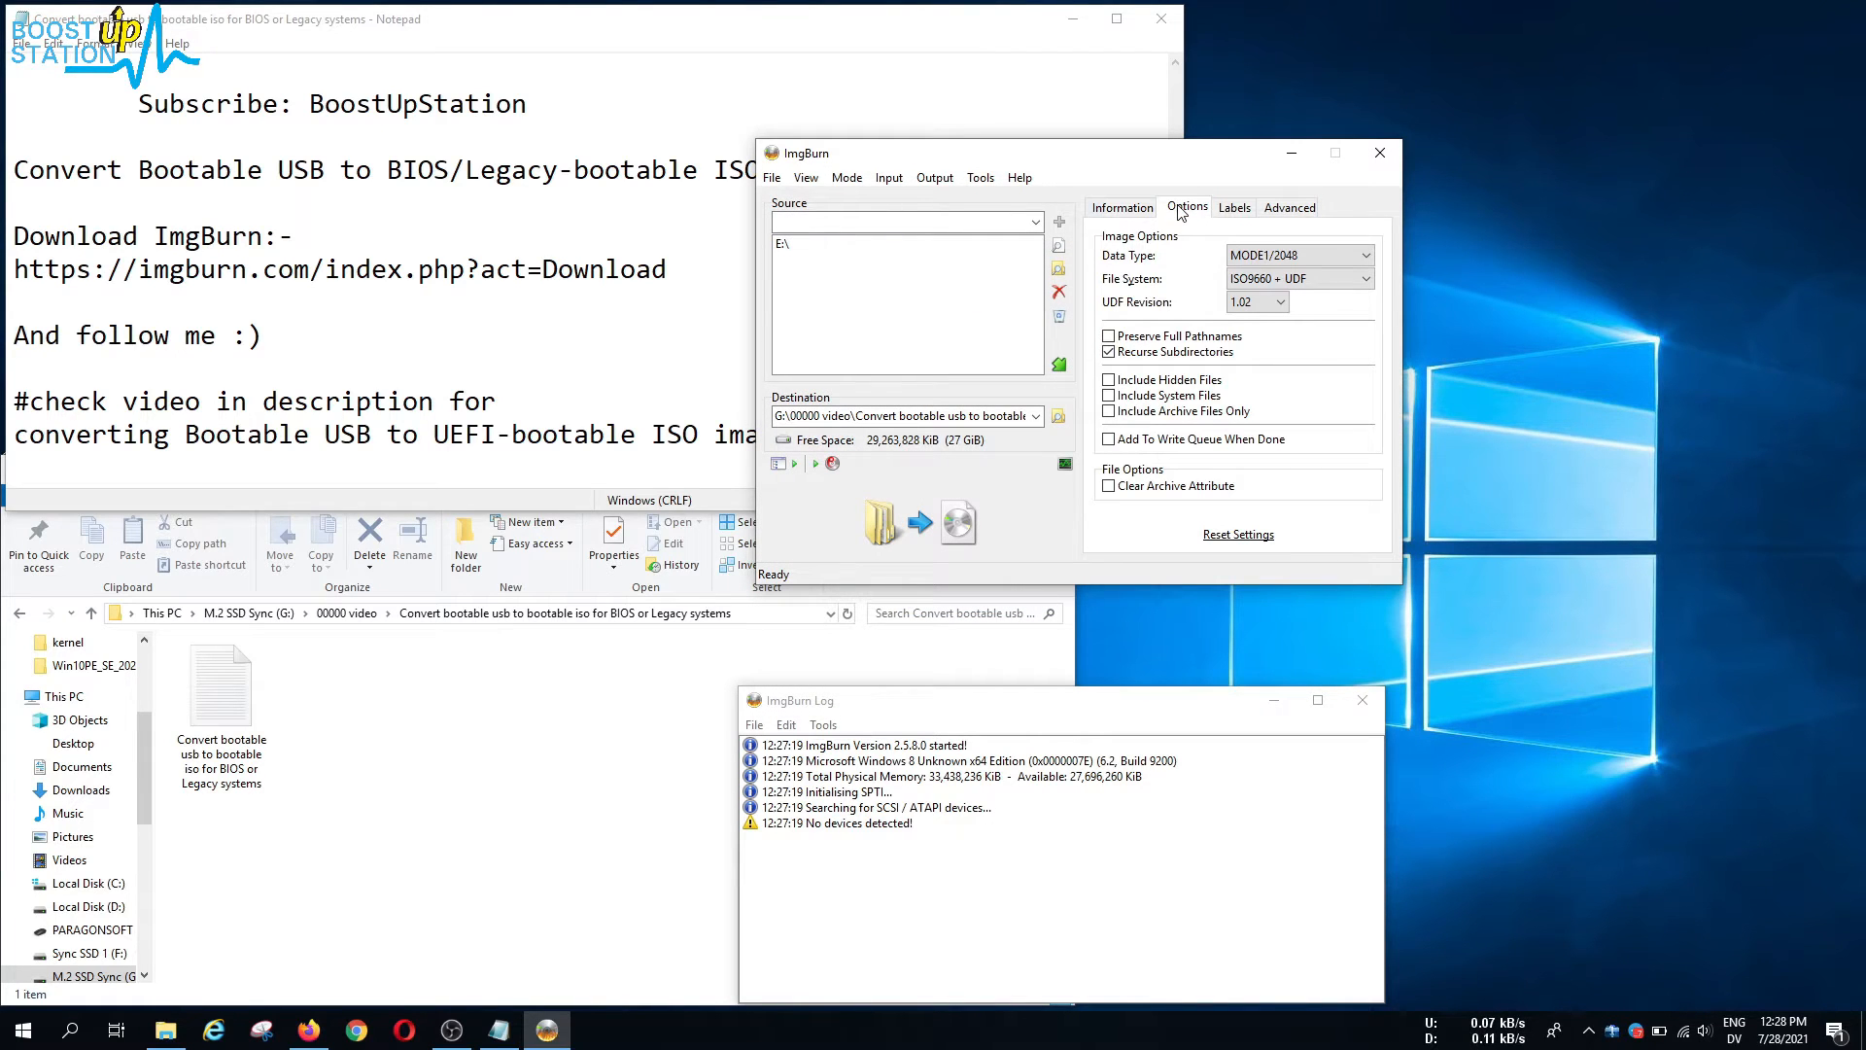
pyautogui.click(1110, 397)
# - Set the image's ISO9660 volume label to PARAGON_HDD_MANAGER_BIOS
pyautogui.click(1249, 216)
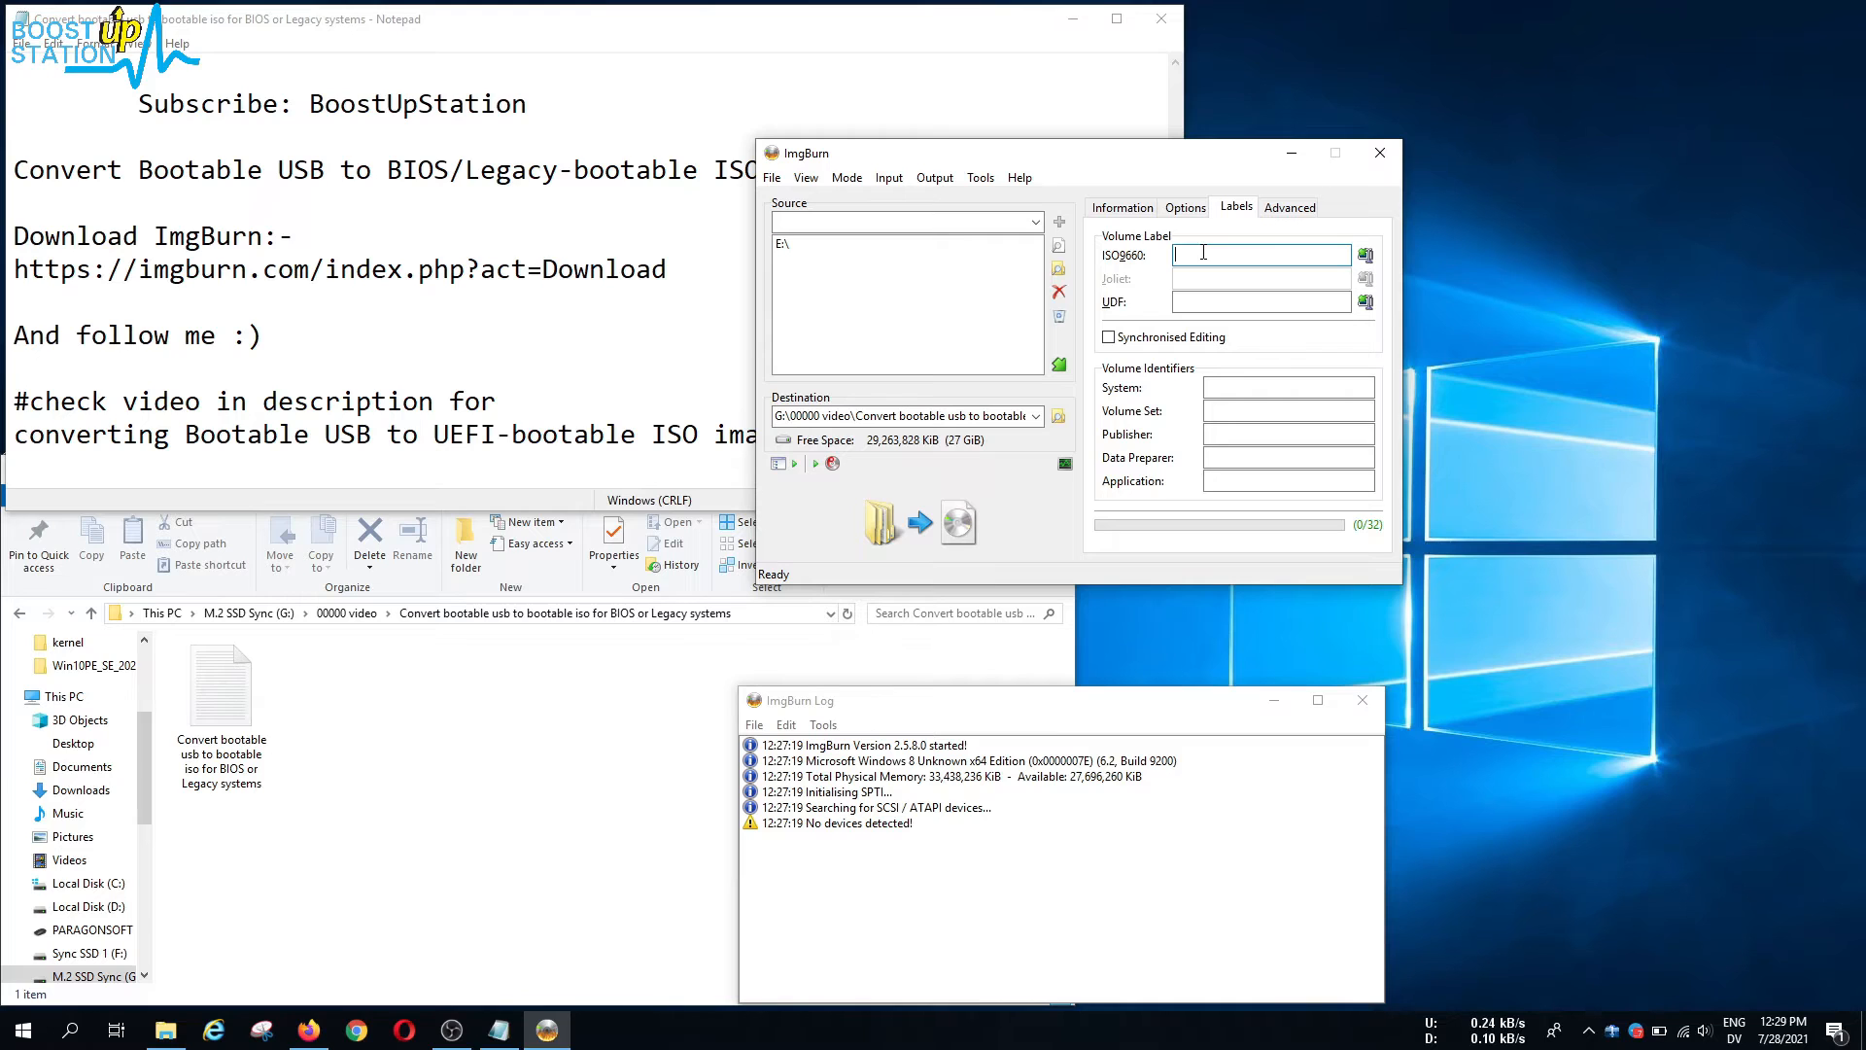
pyautogui.write('PARAGON_HDD_MANAGER')
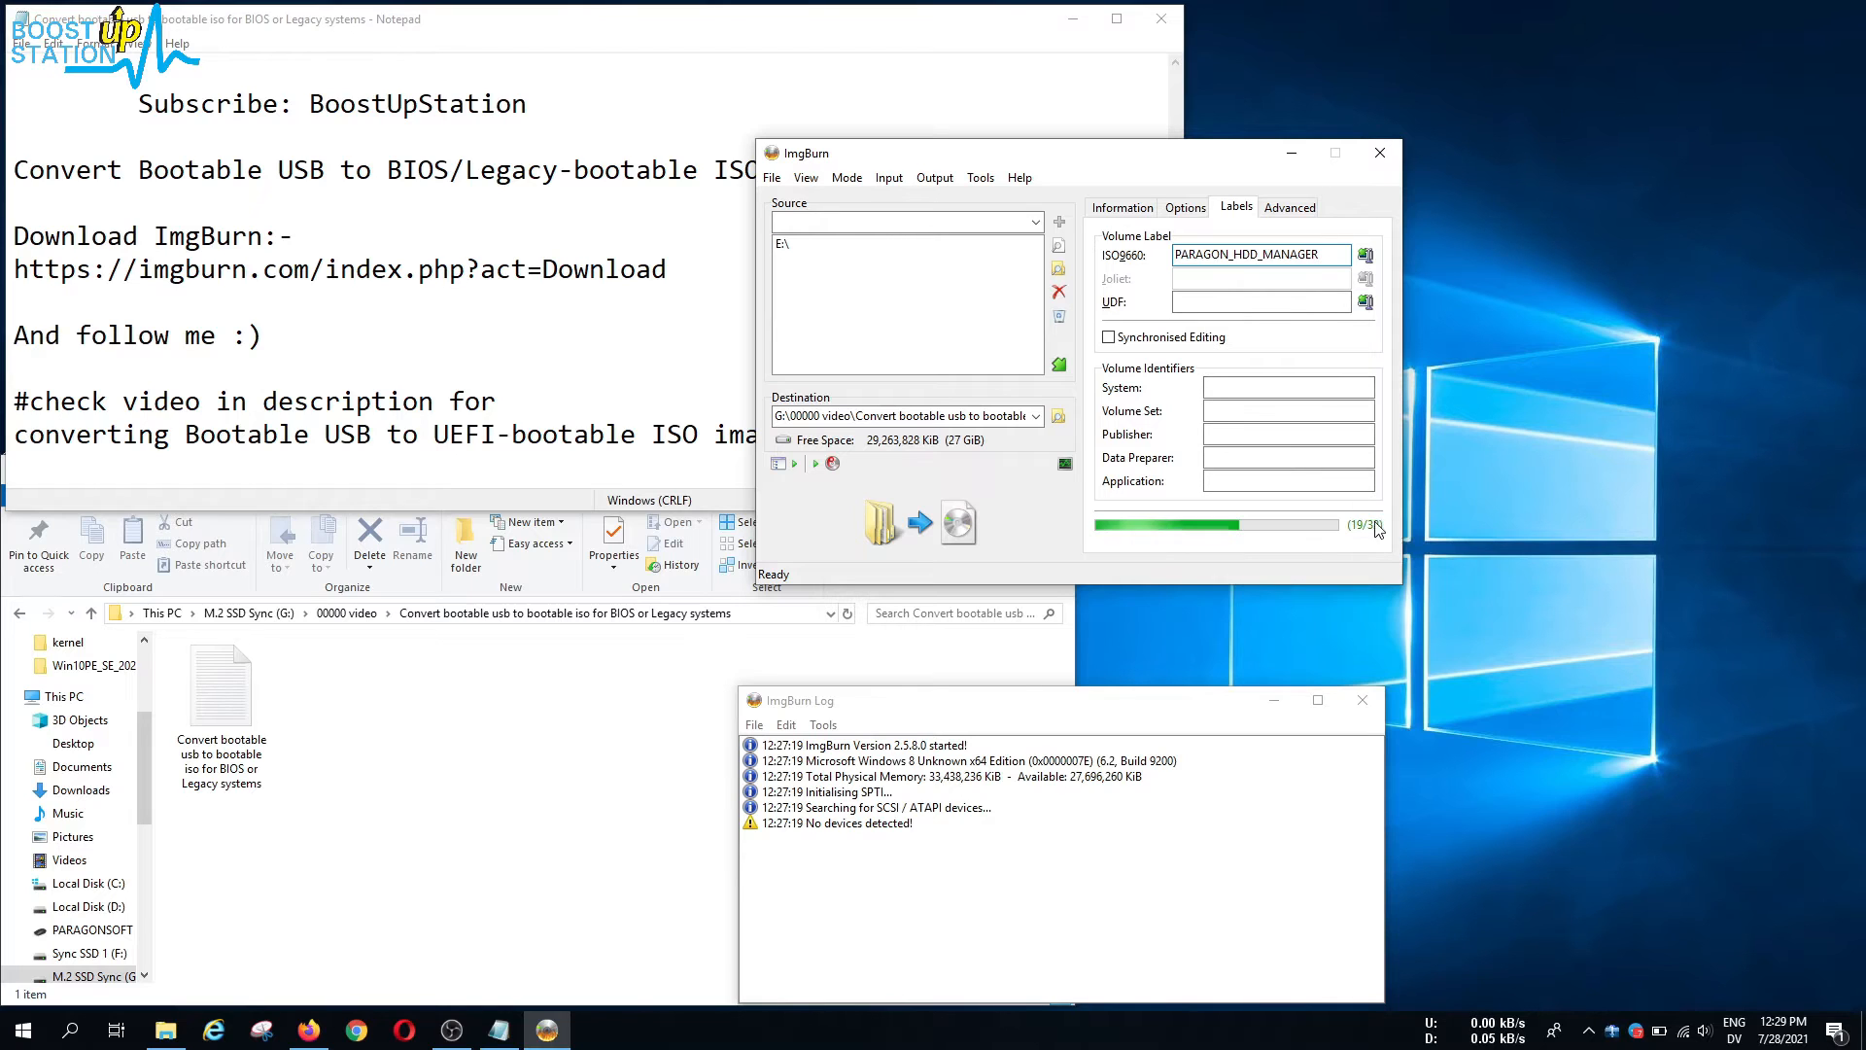
pyautogui.write('BIOS_BIOS')
pyautogui.moveTo(1228, 256); pyautogui.dragTo(1236, 257)
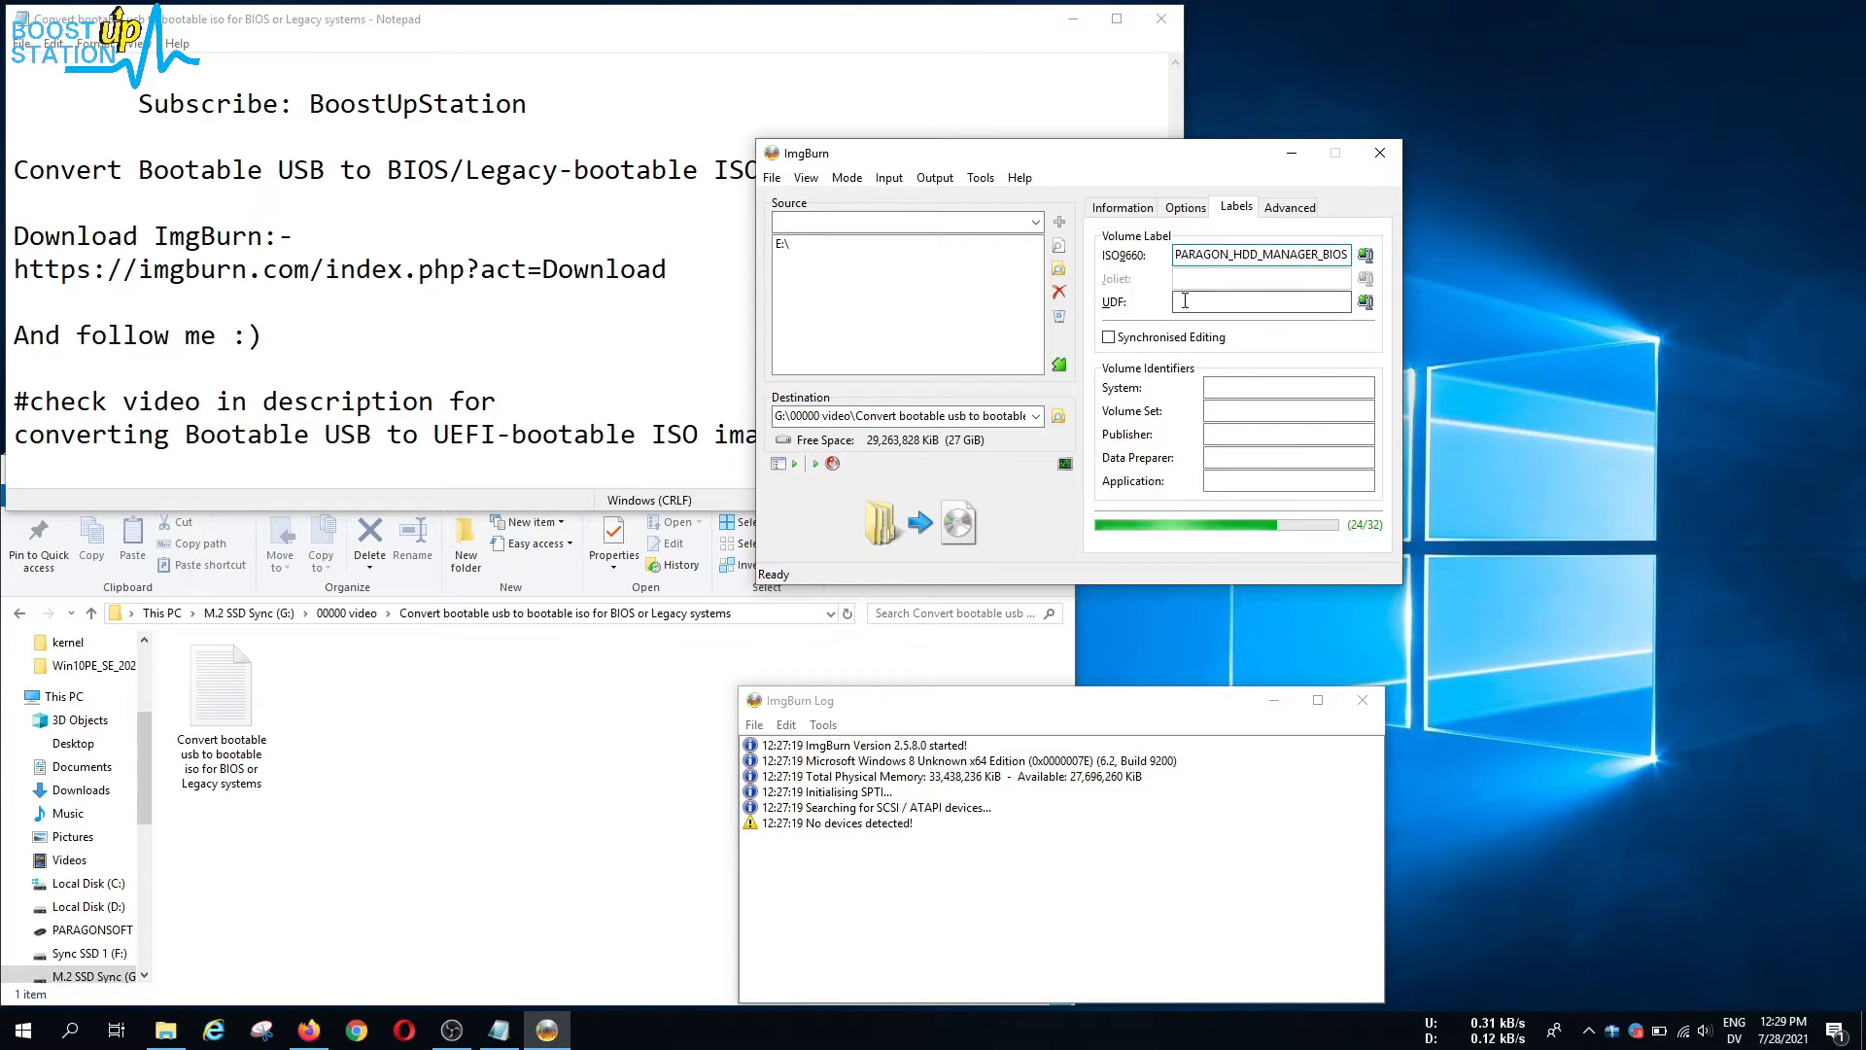
pyautogui.moveTo(1187, 255); pyautogui.dragTo(1367, 259)
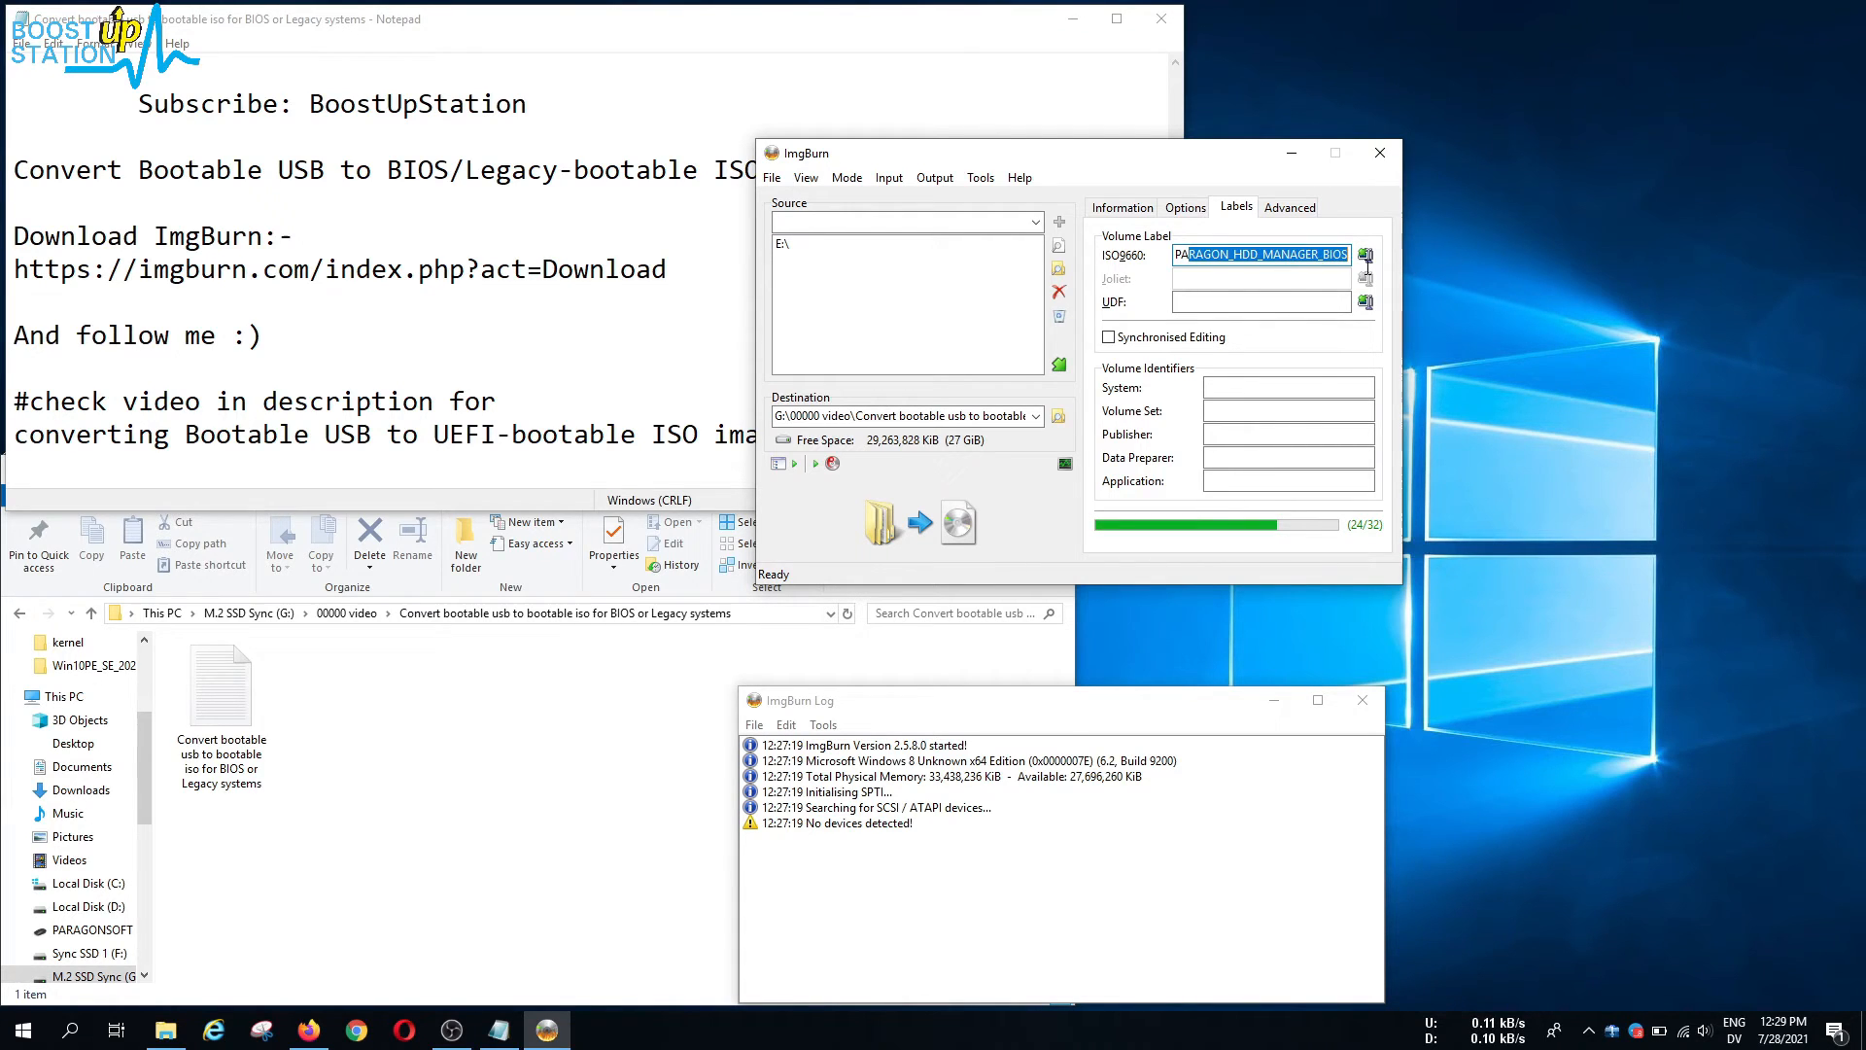
pyautogui.click(1269, 255)
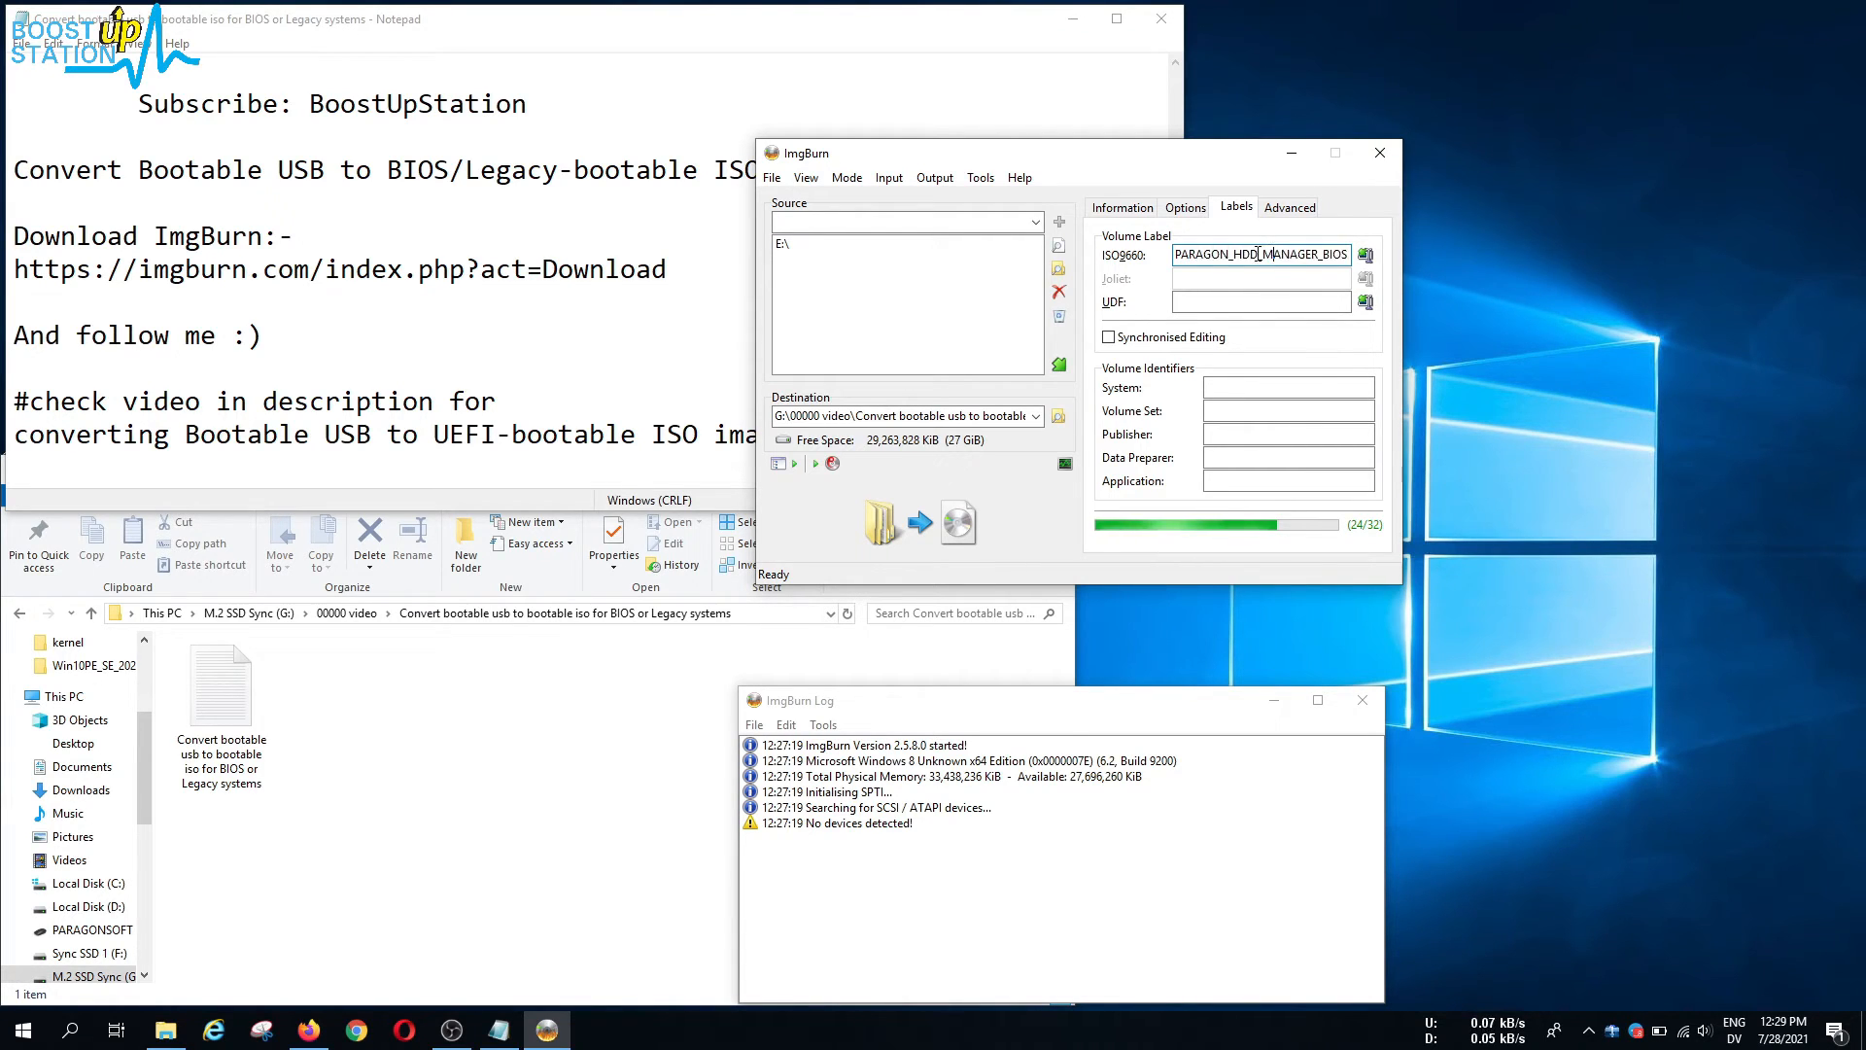
# - Make the image bootable in the advanced bootable disc options, with None (Custom) as the emulation type
pyautogui.click(1289, 209)
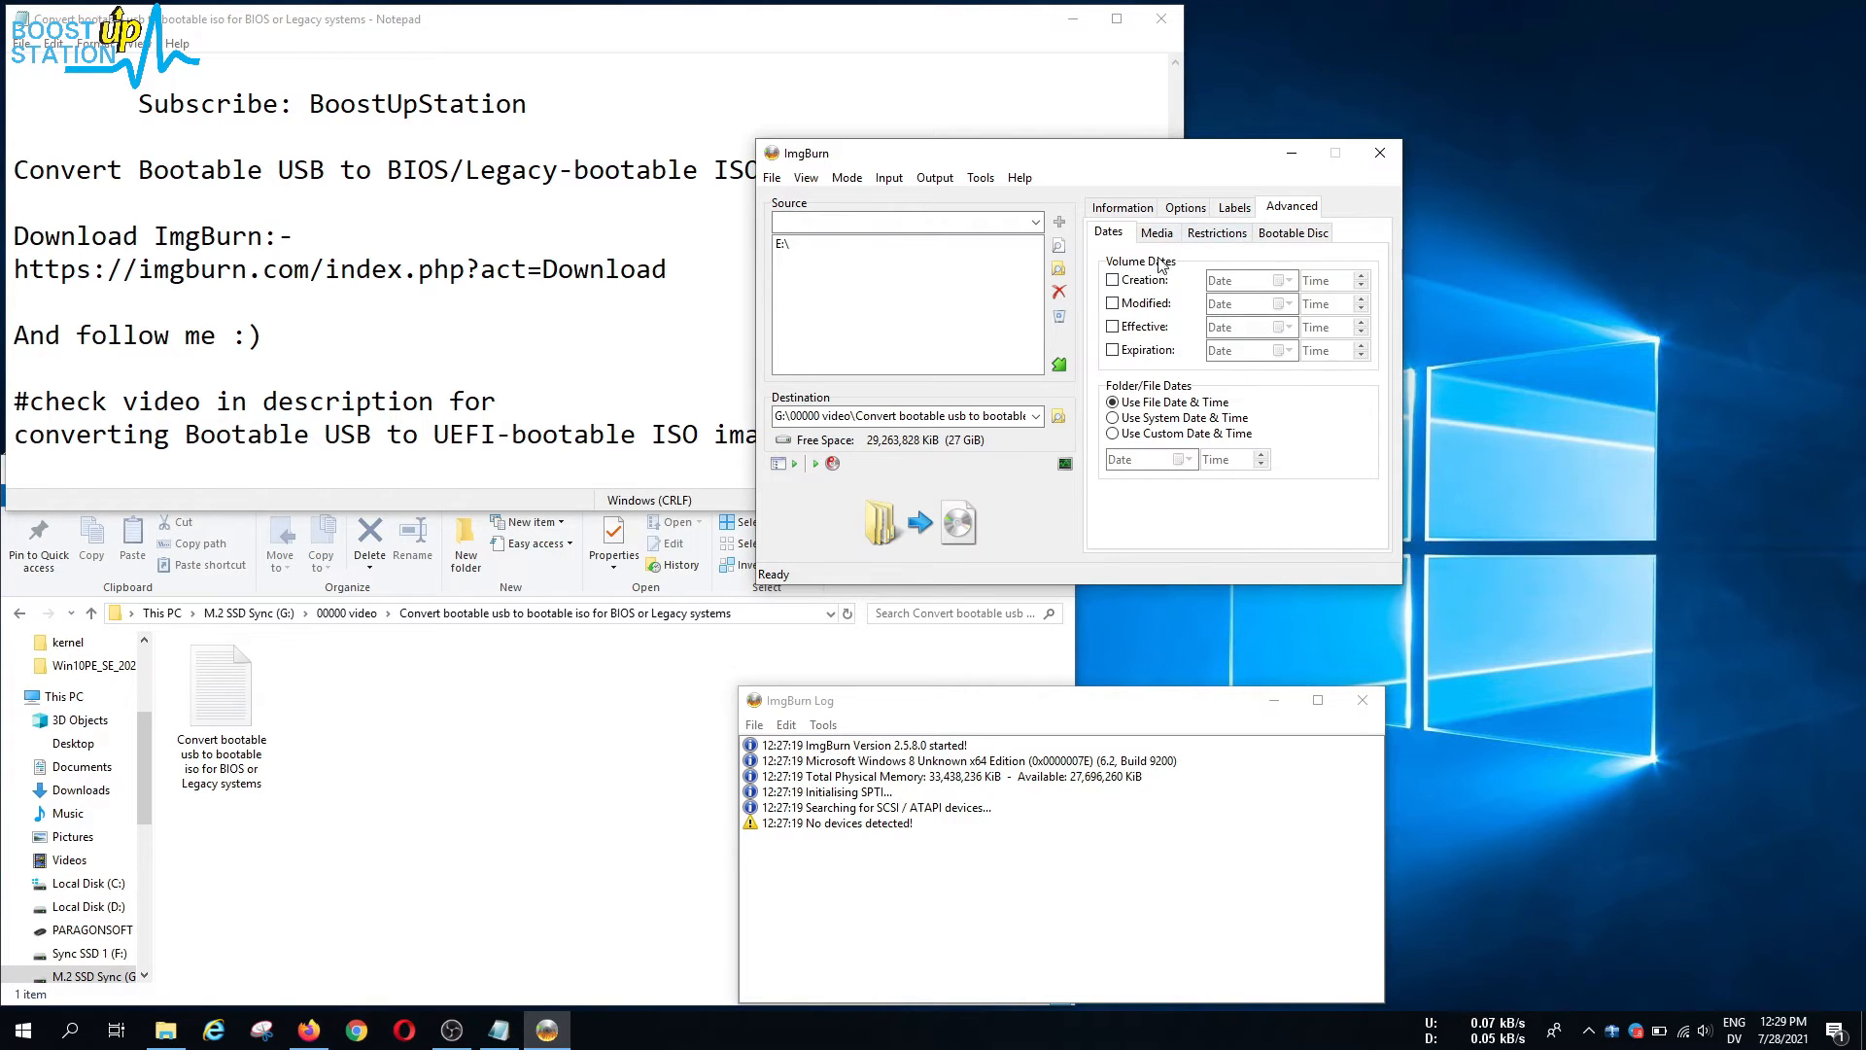
pyautogui.click(1281, 238)
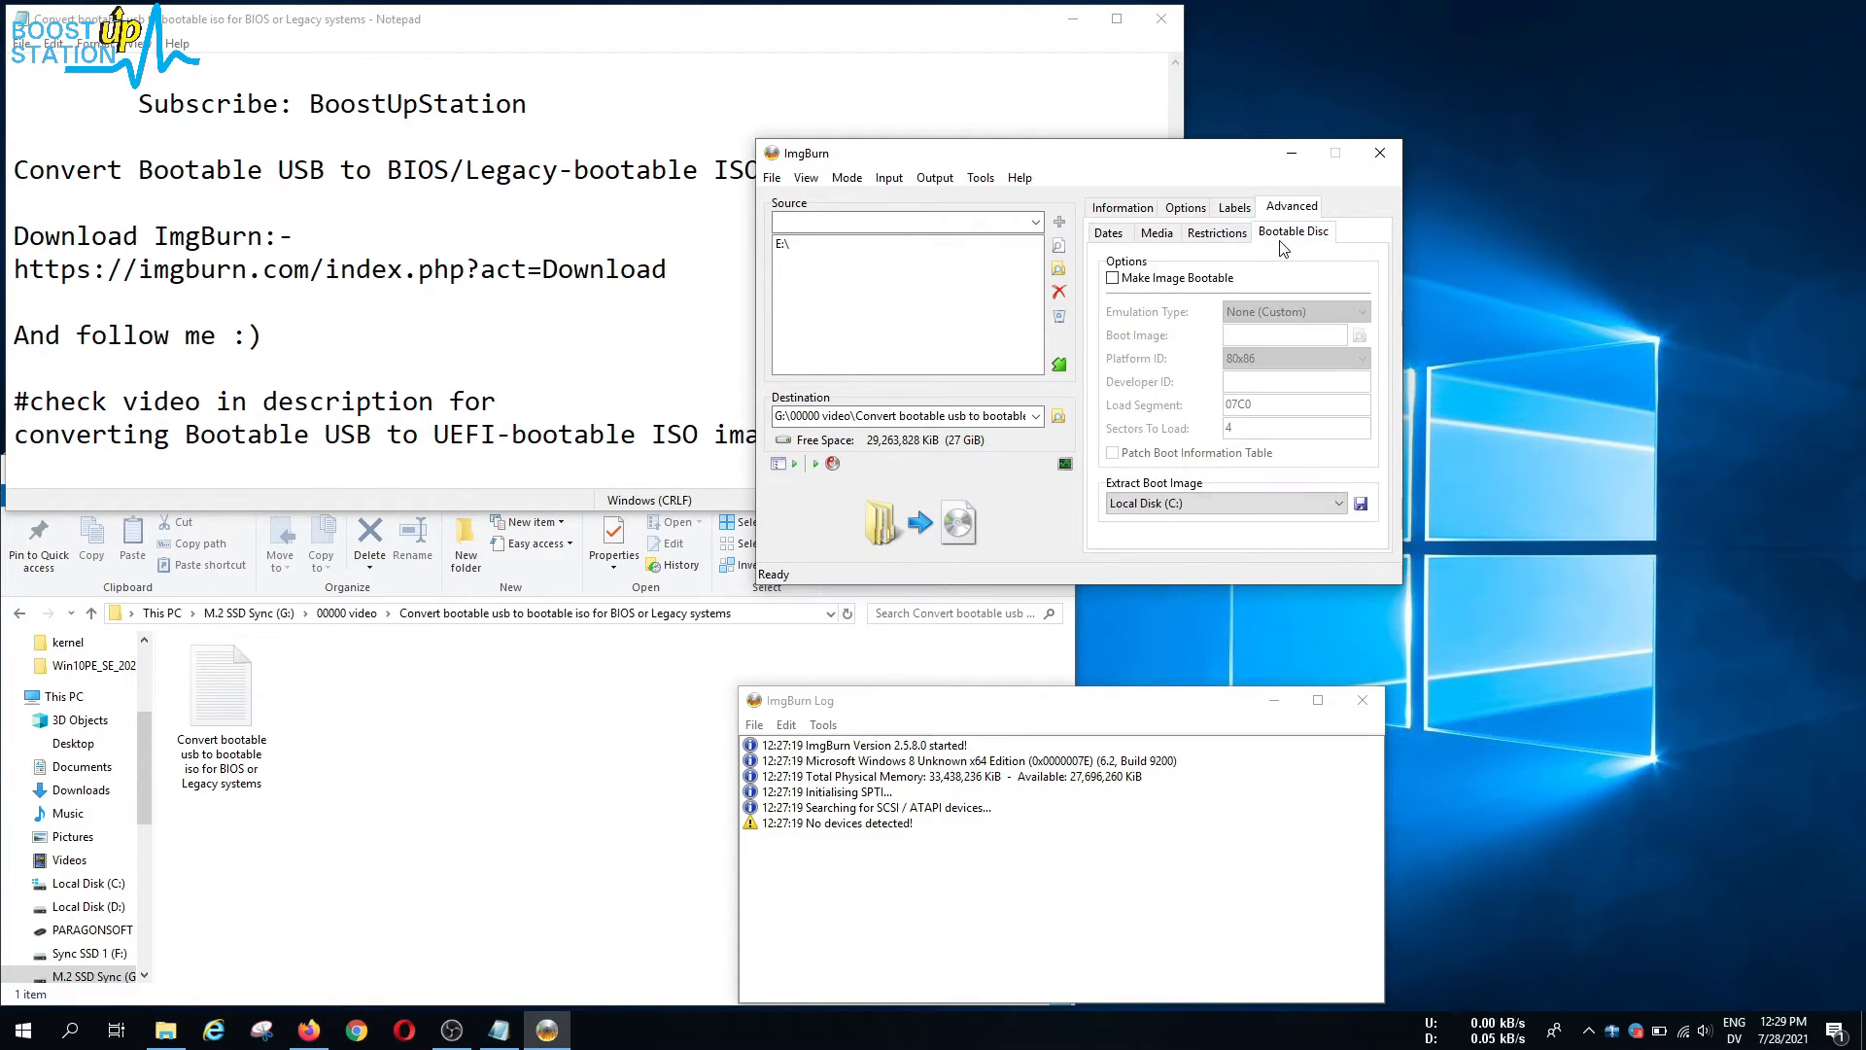
pyautogui.click(1141, 287)
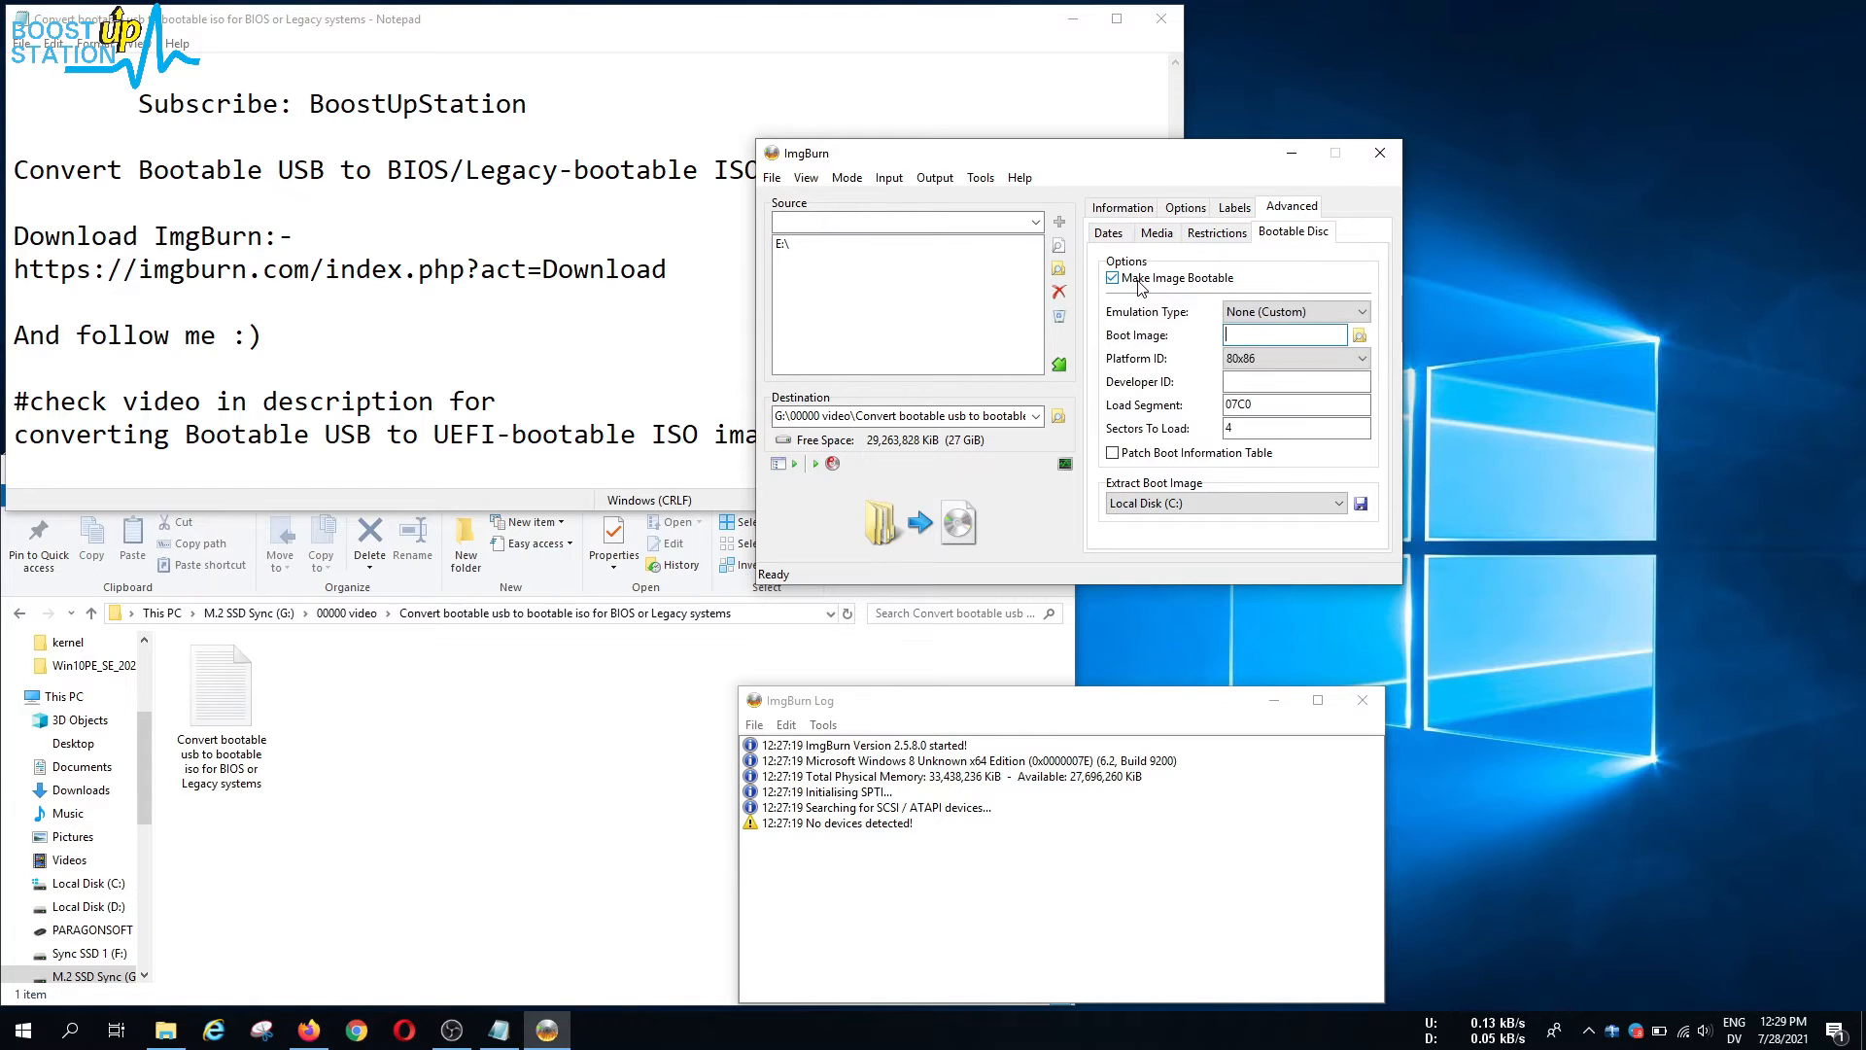
pyautogui.click(1283, 311)
pyautogui.click(1250, 331)
pyautogui.click(1337, 330)
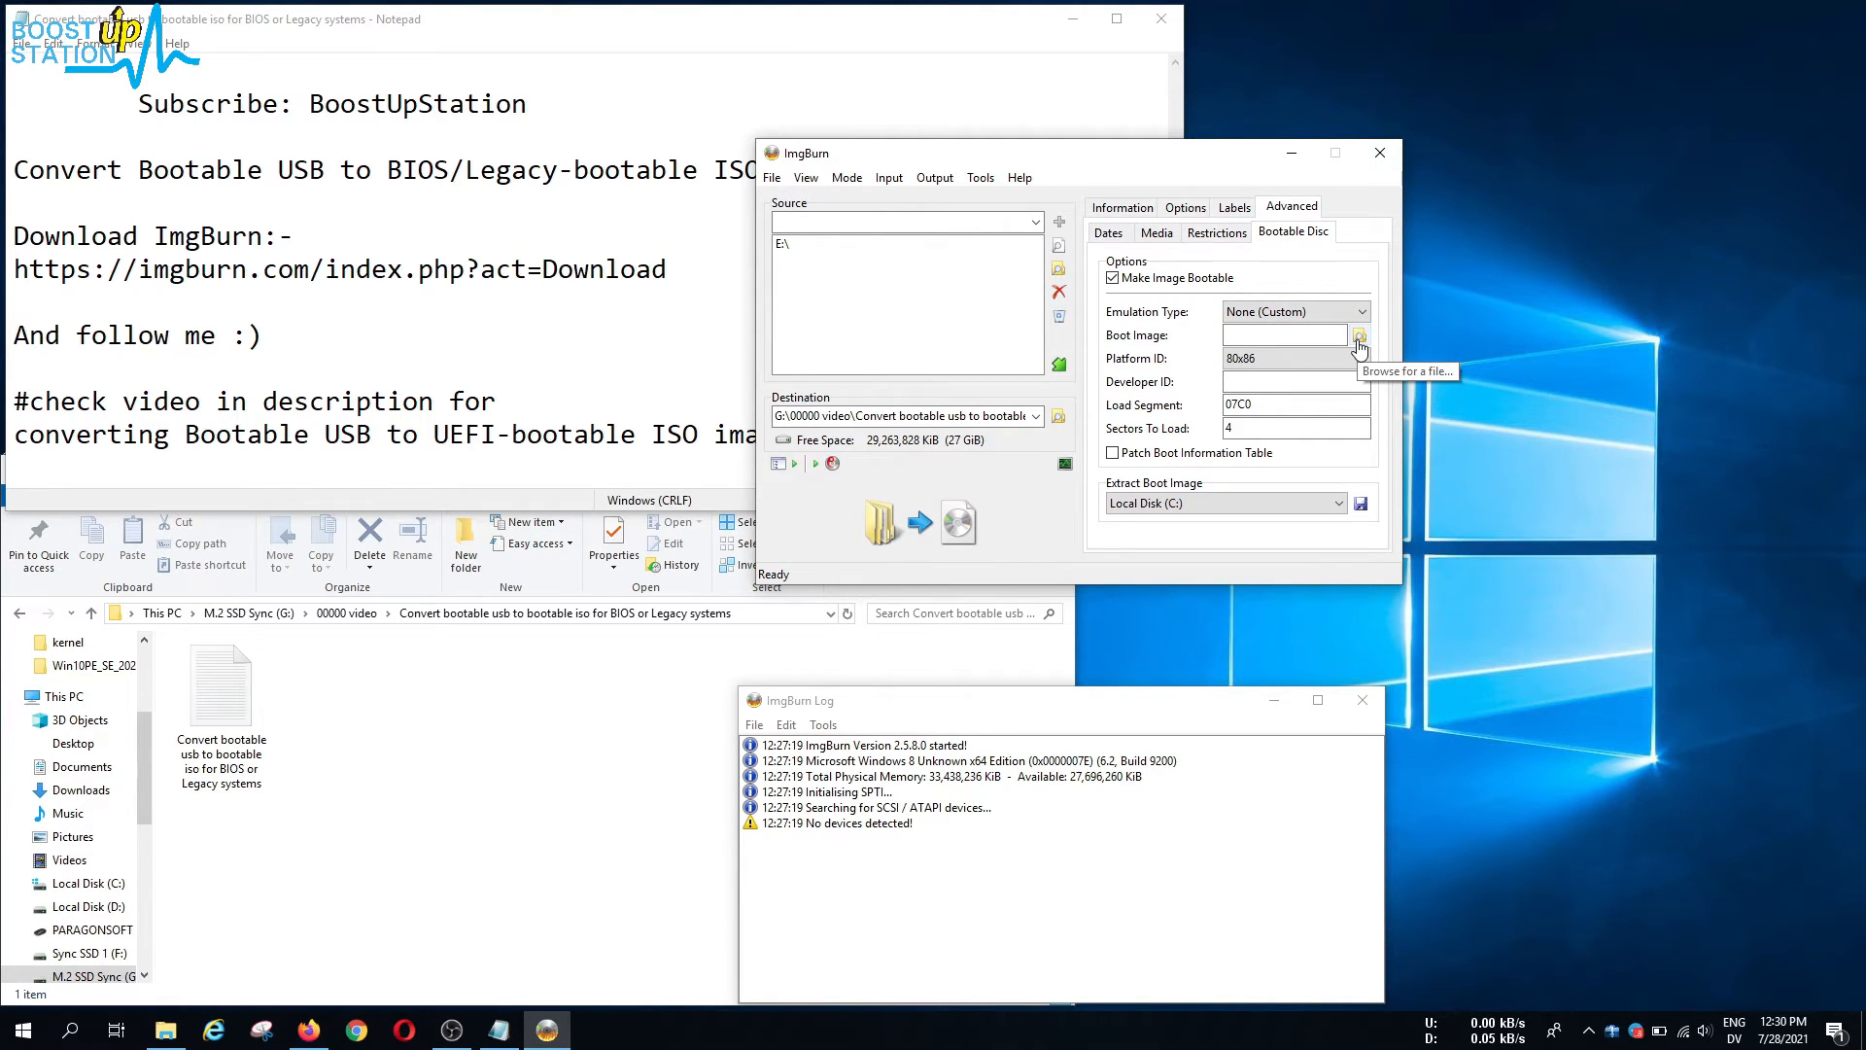
# - Load the etfsboot file from the BOOT folder of the PARAGONSOFT (E:) drive as the boot image
pyautogui.click(1359, 343)
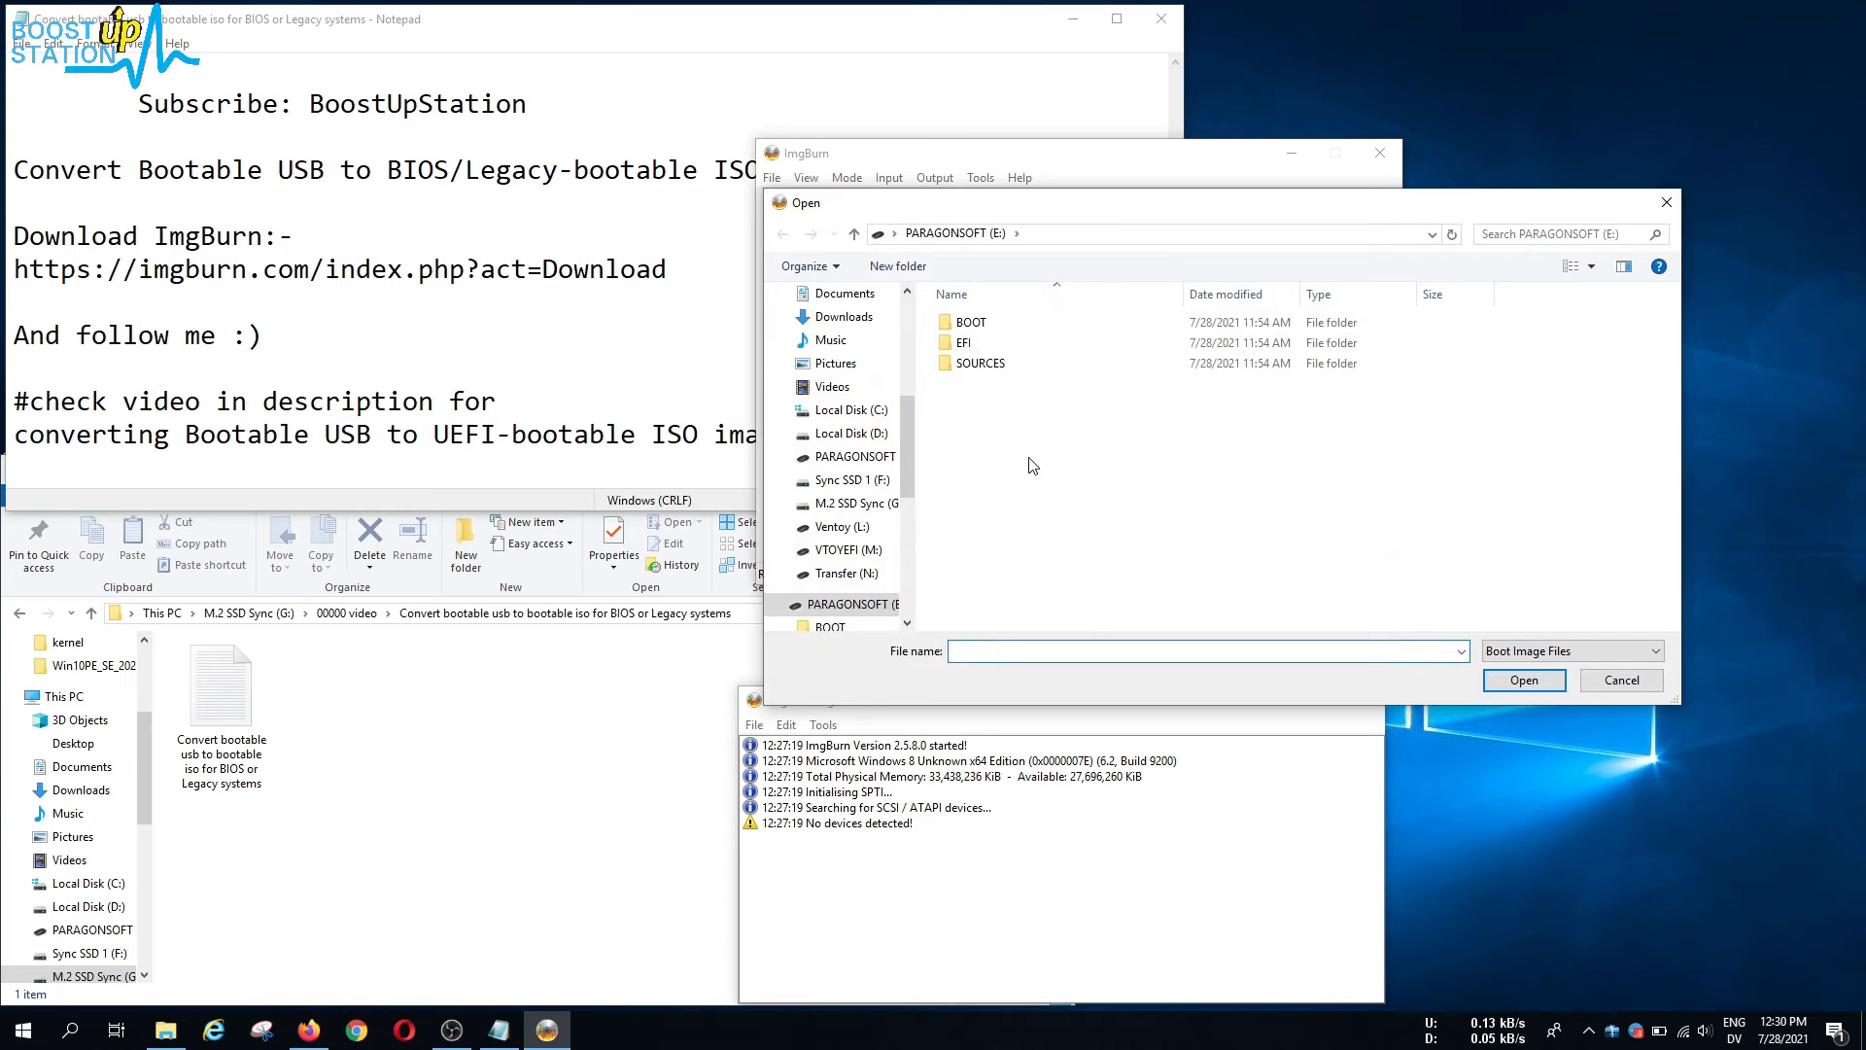
pyautogui.moveTo(1048, 216); pyautogui.dragTo(1026, 282)
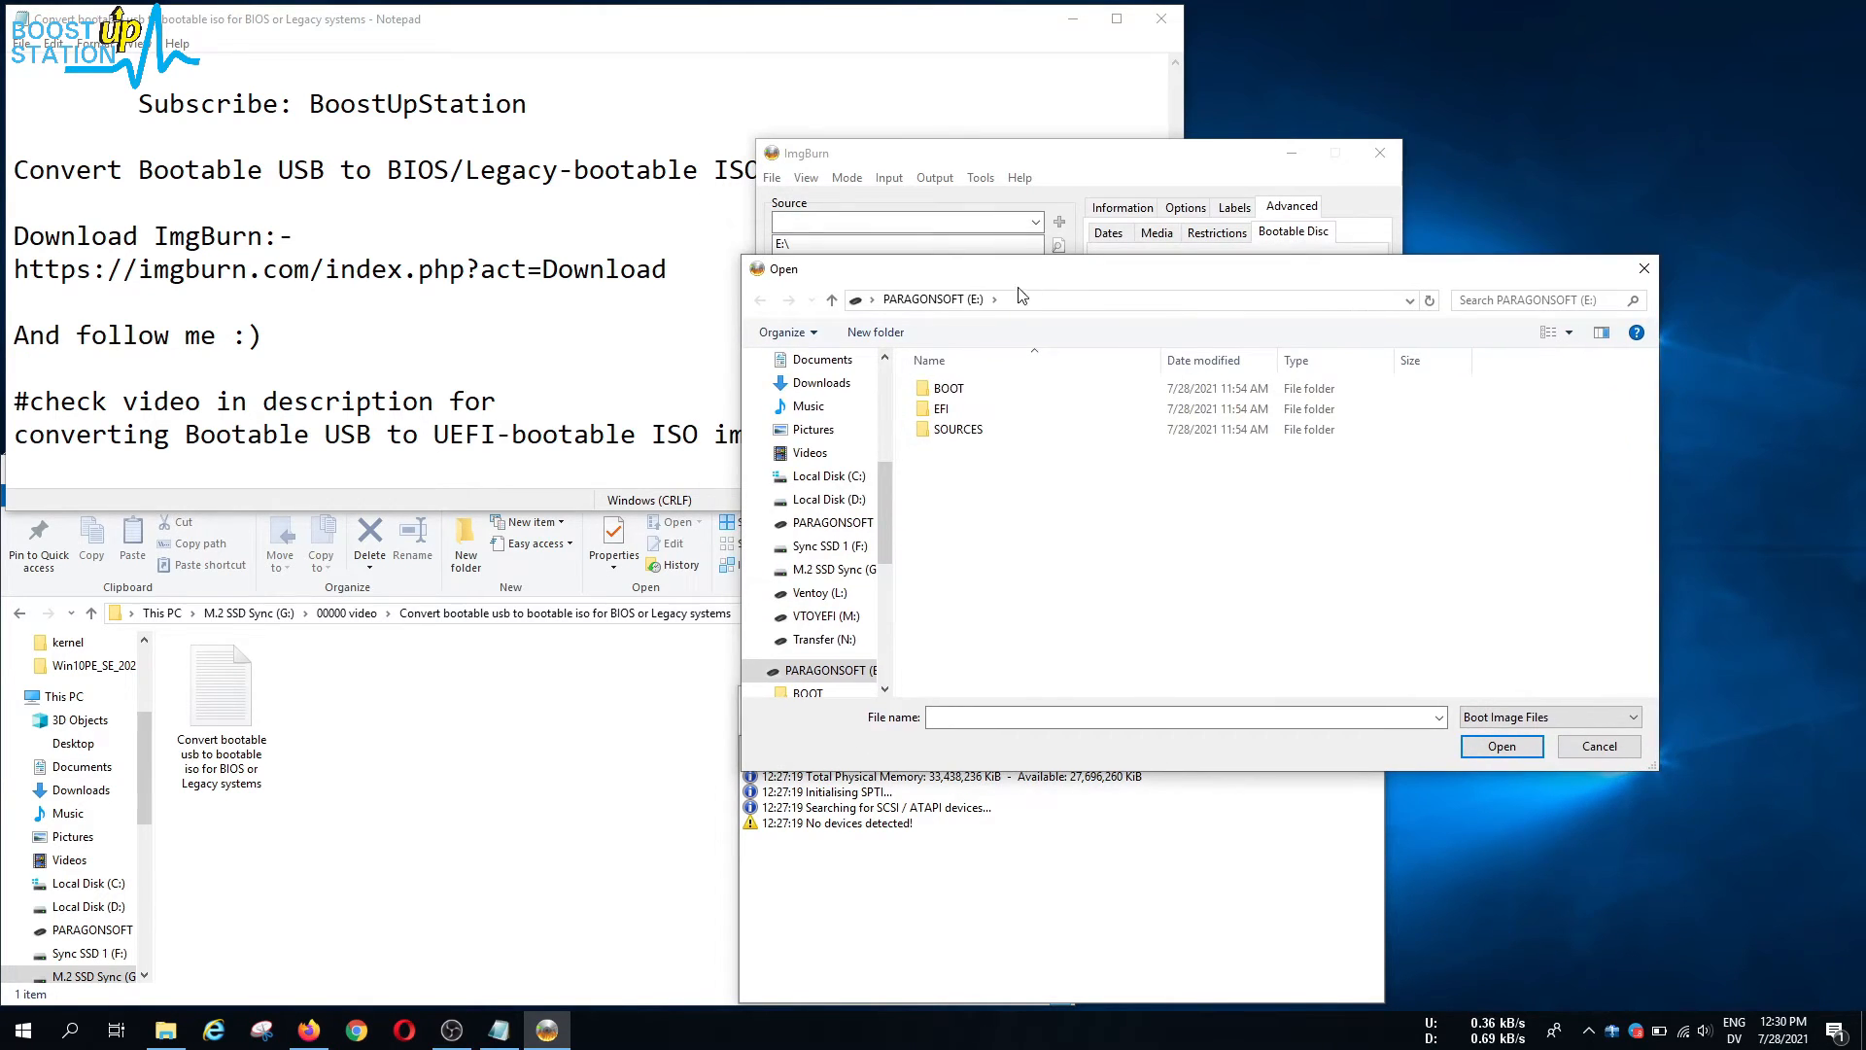
pyautogui.doubleClick(961, 391)
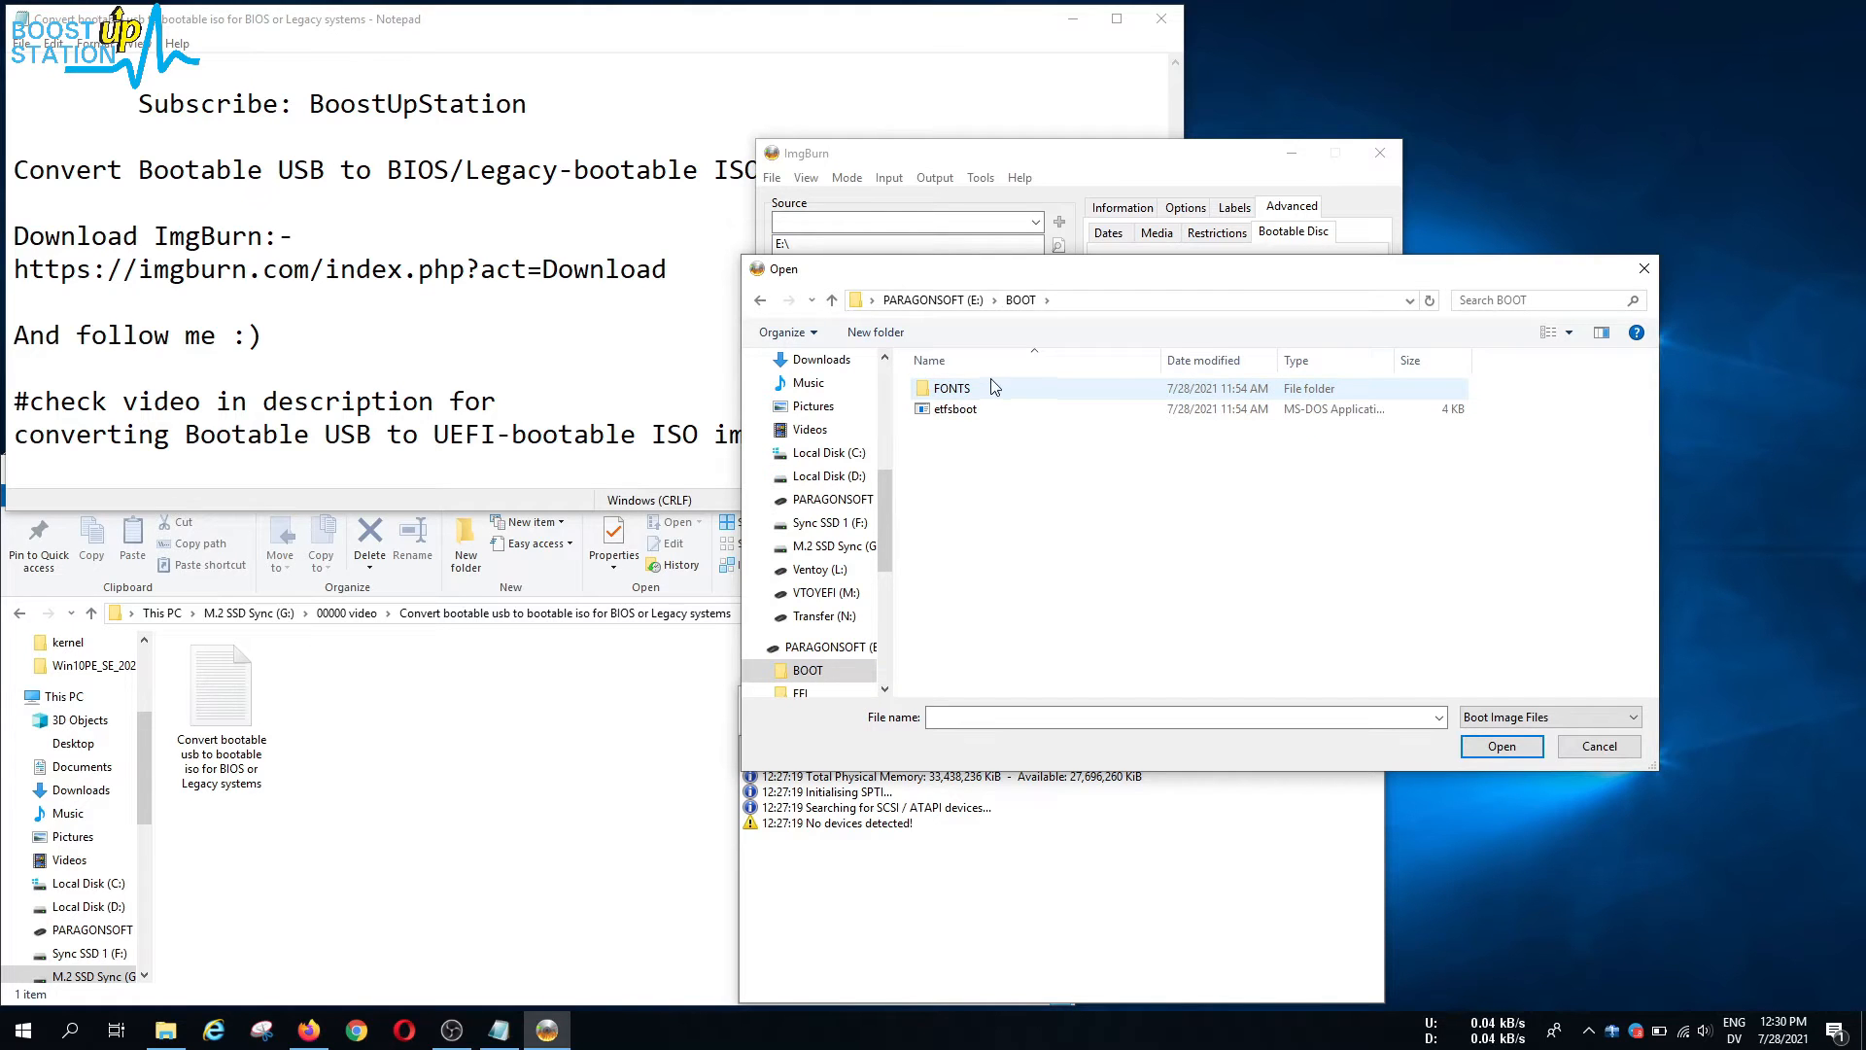
pyautogui.click(1003, 416)
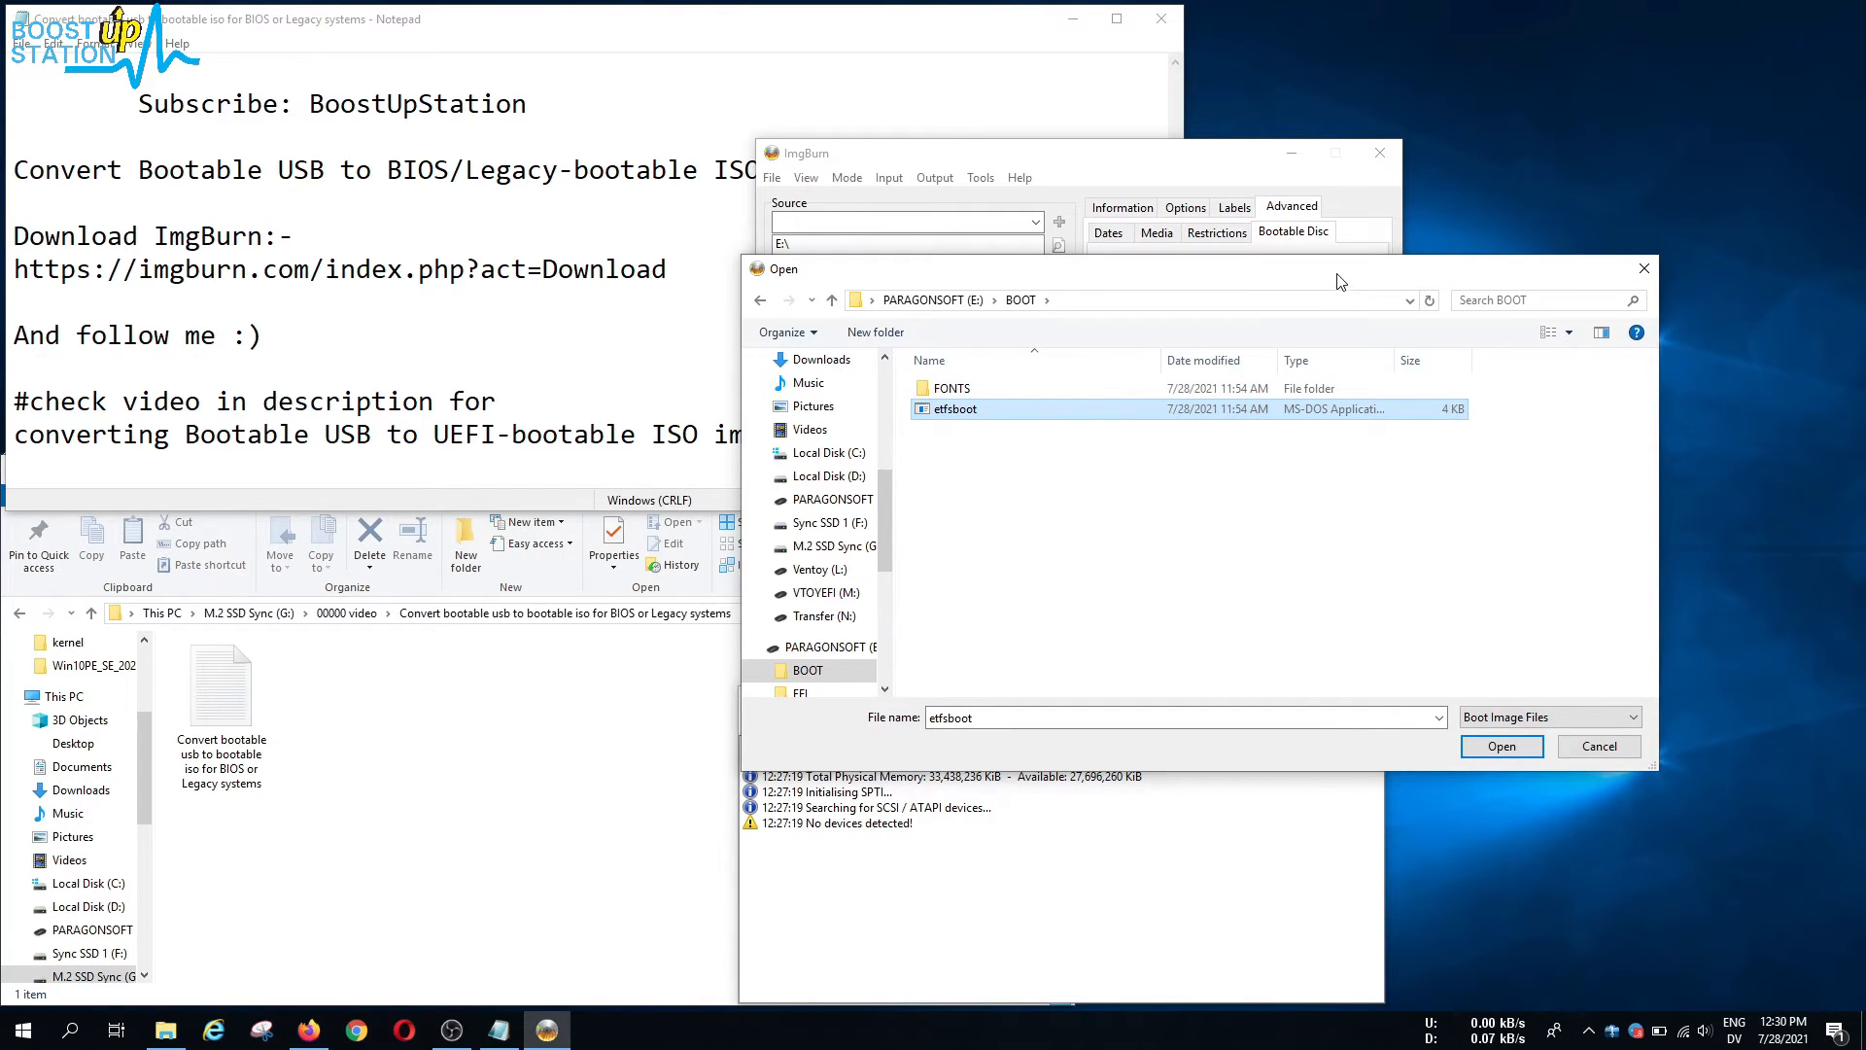
pyautogui.moveTo(1339, 271); pyautogui.dragTo(706, 207)
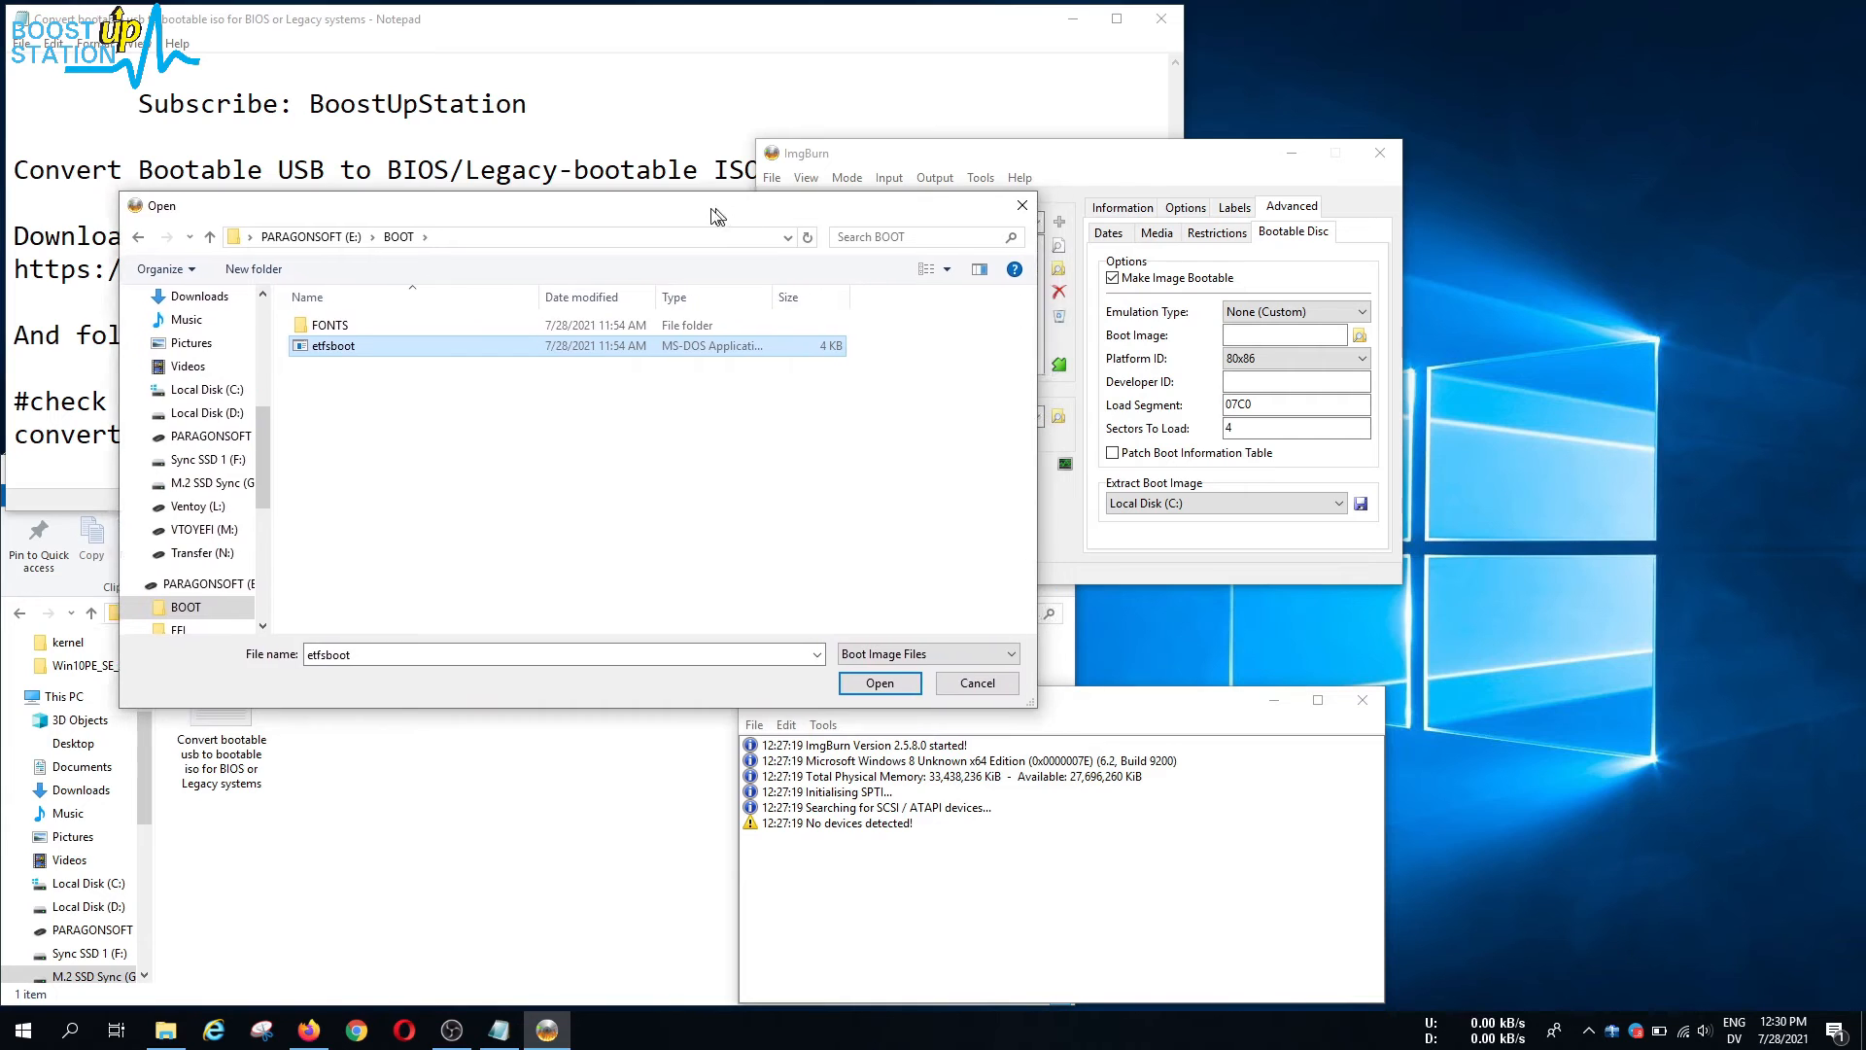
pyautogui.click(1168, 433)
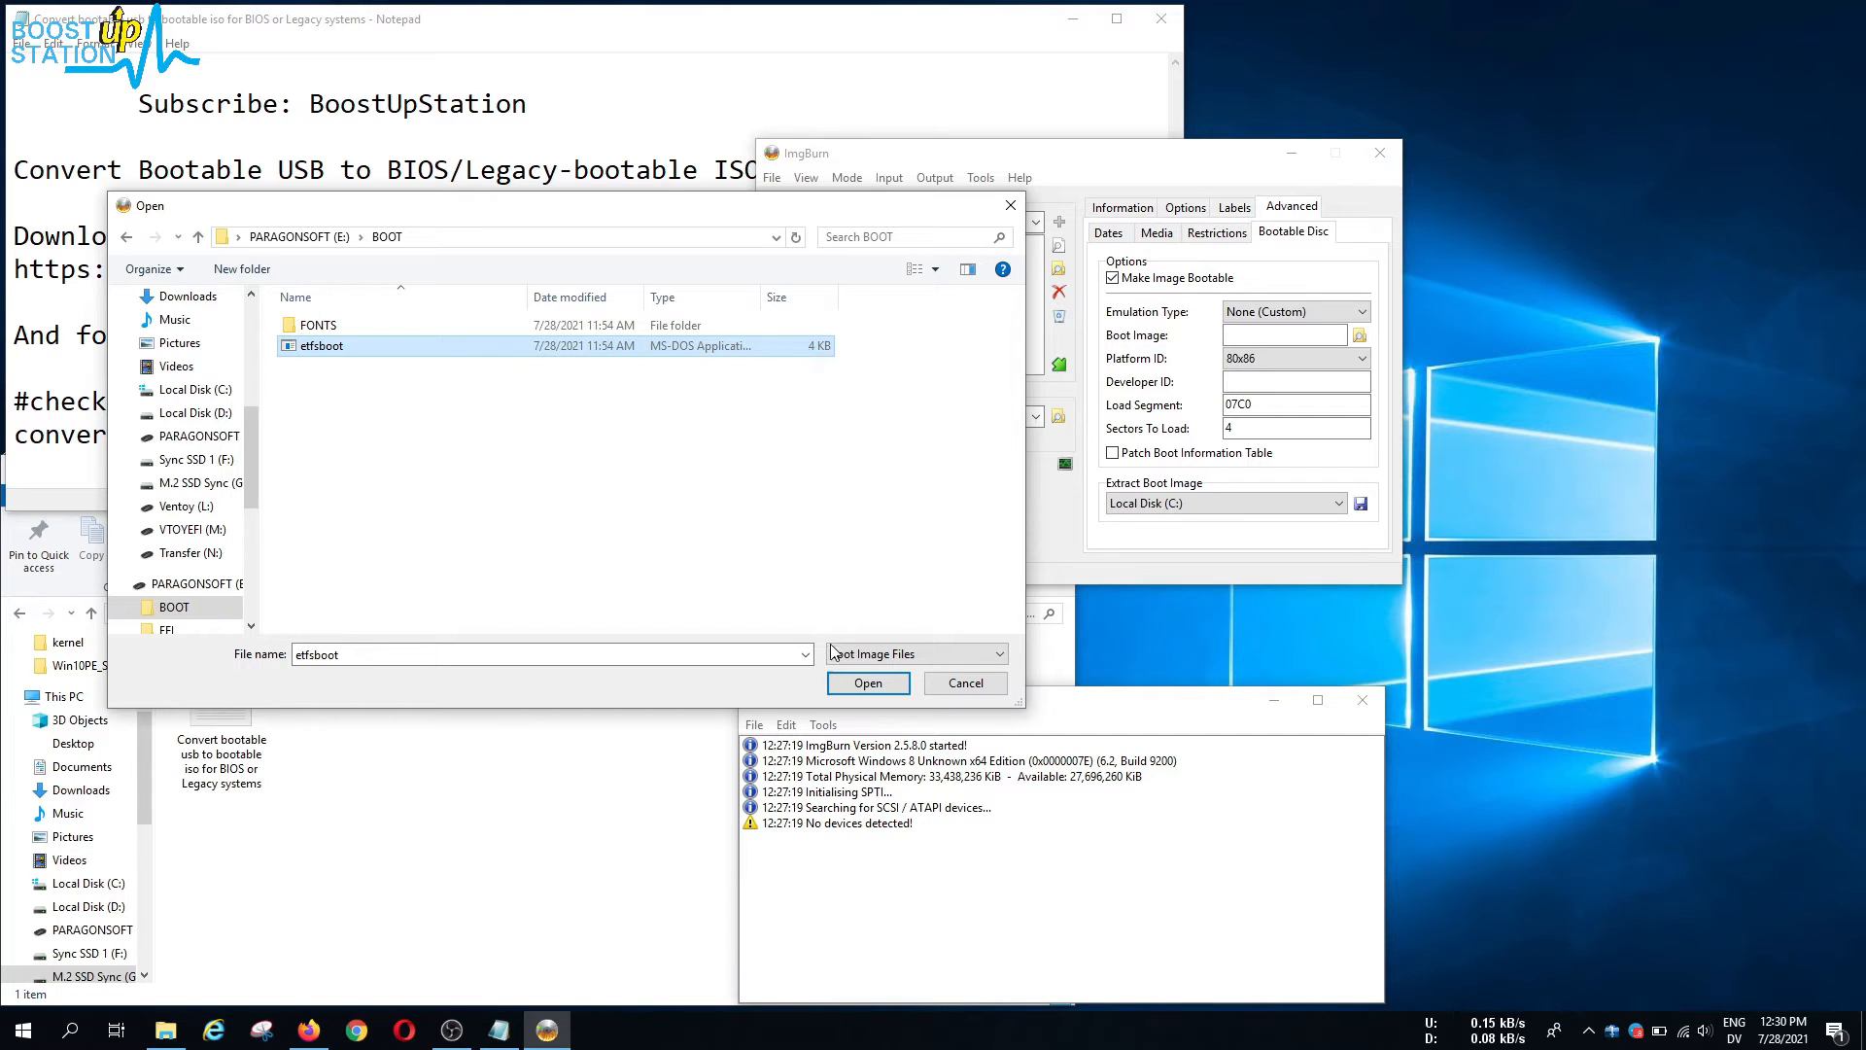
pyautogui.click(868, 682)
# - Set the boot image's sectors to load to 8 and choose 80x86 as the platform ID
pyautogui.doubleClick(1229, 428)
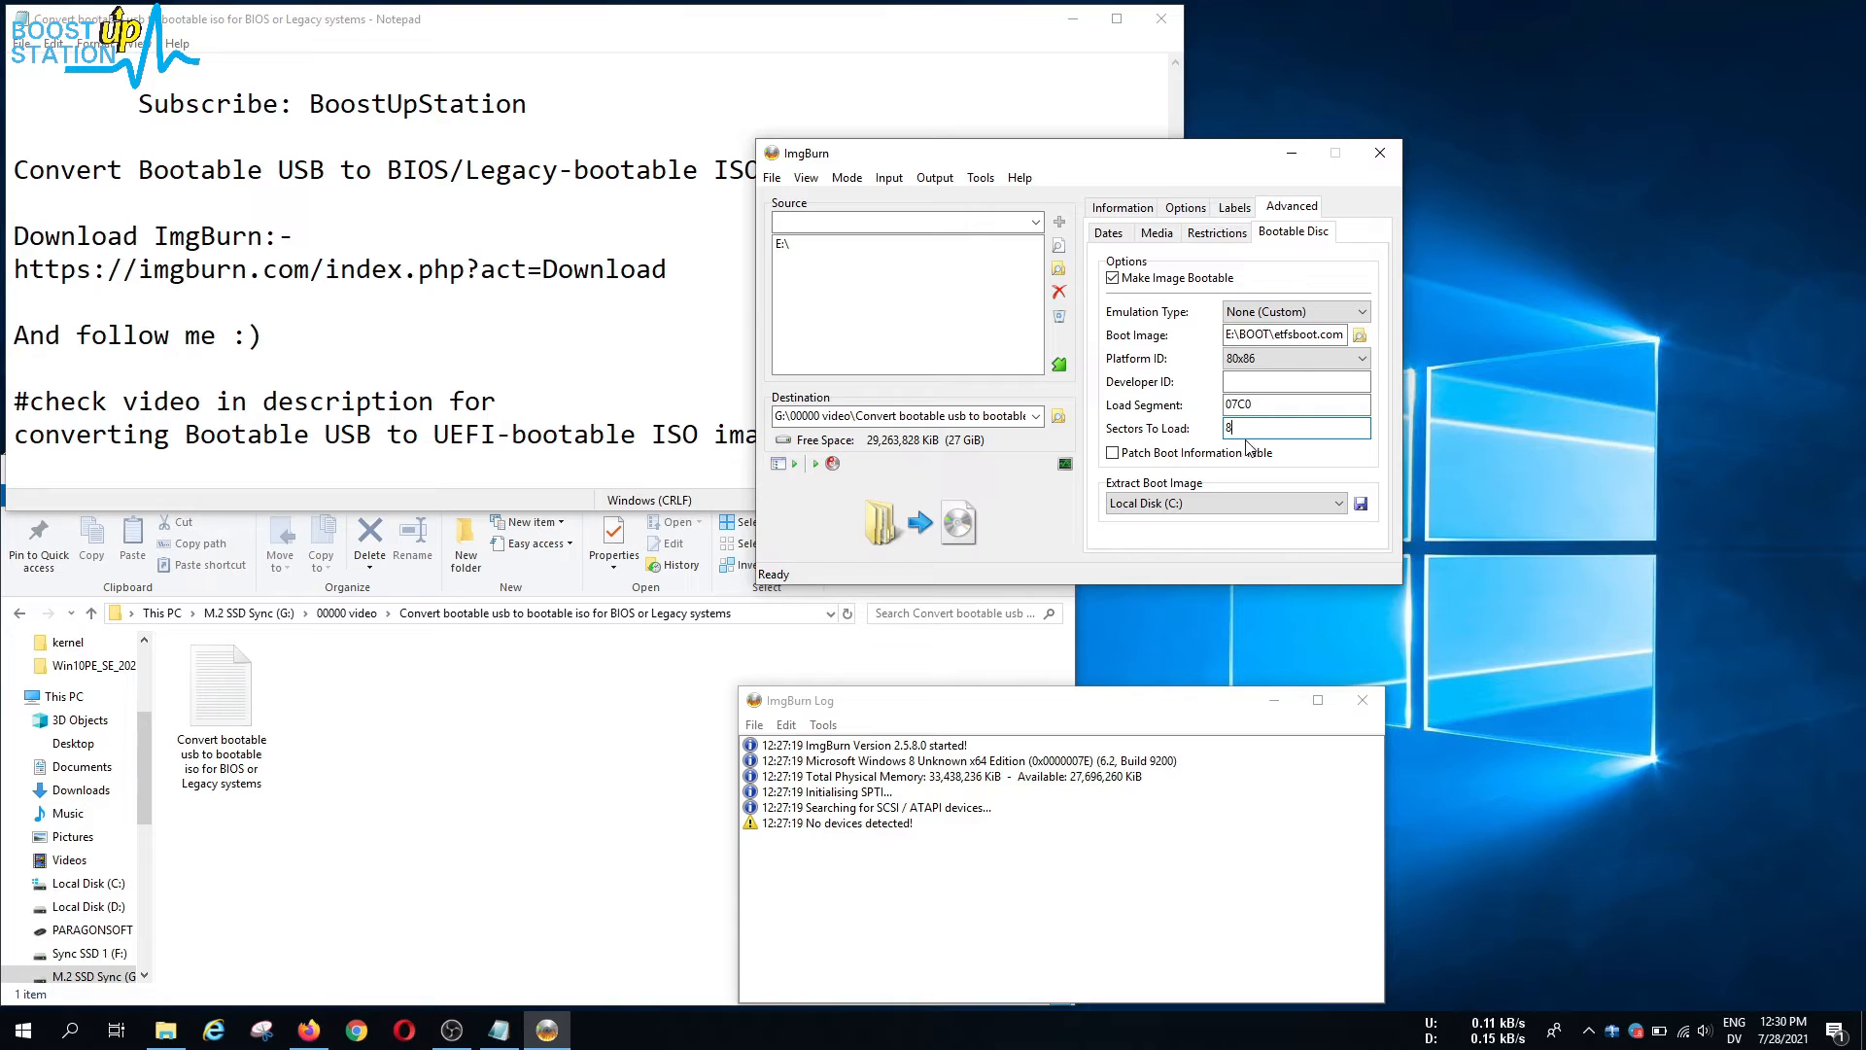
pyautogui.doubleClick(1275, 333)
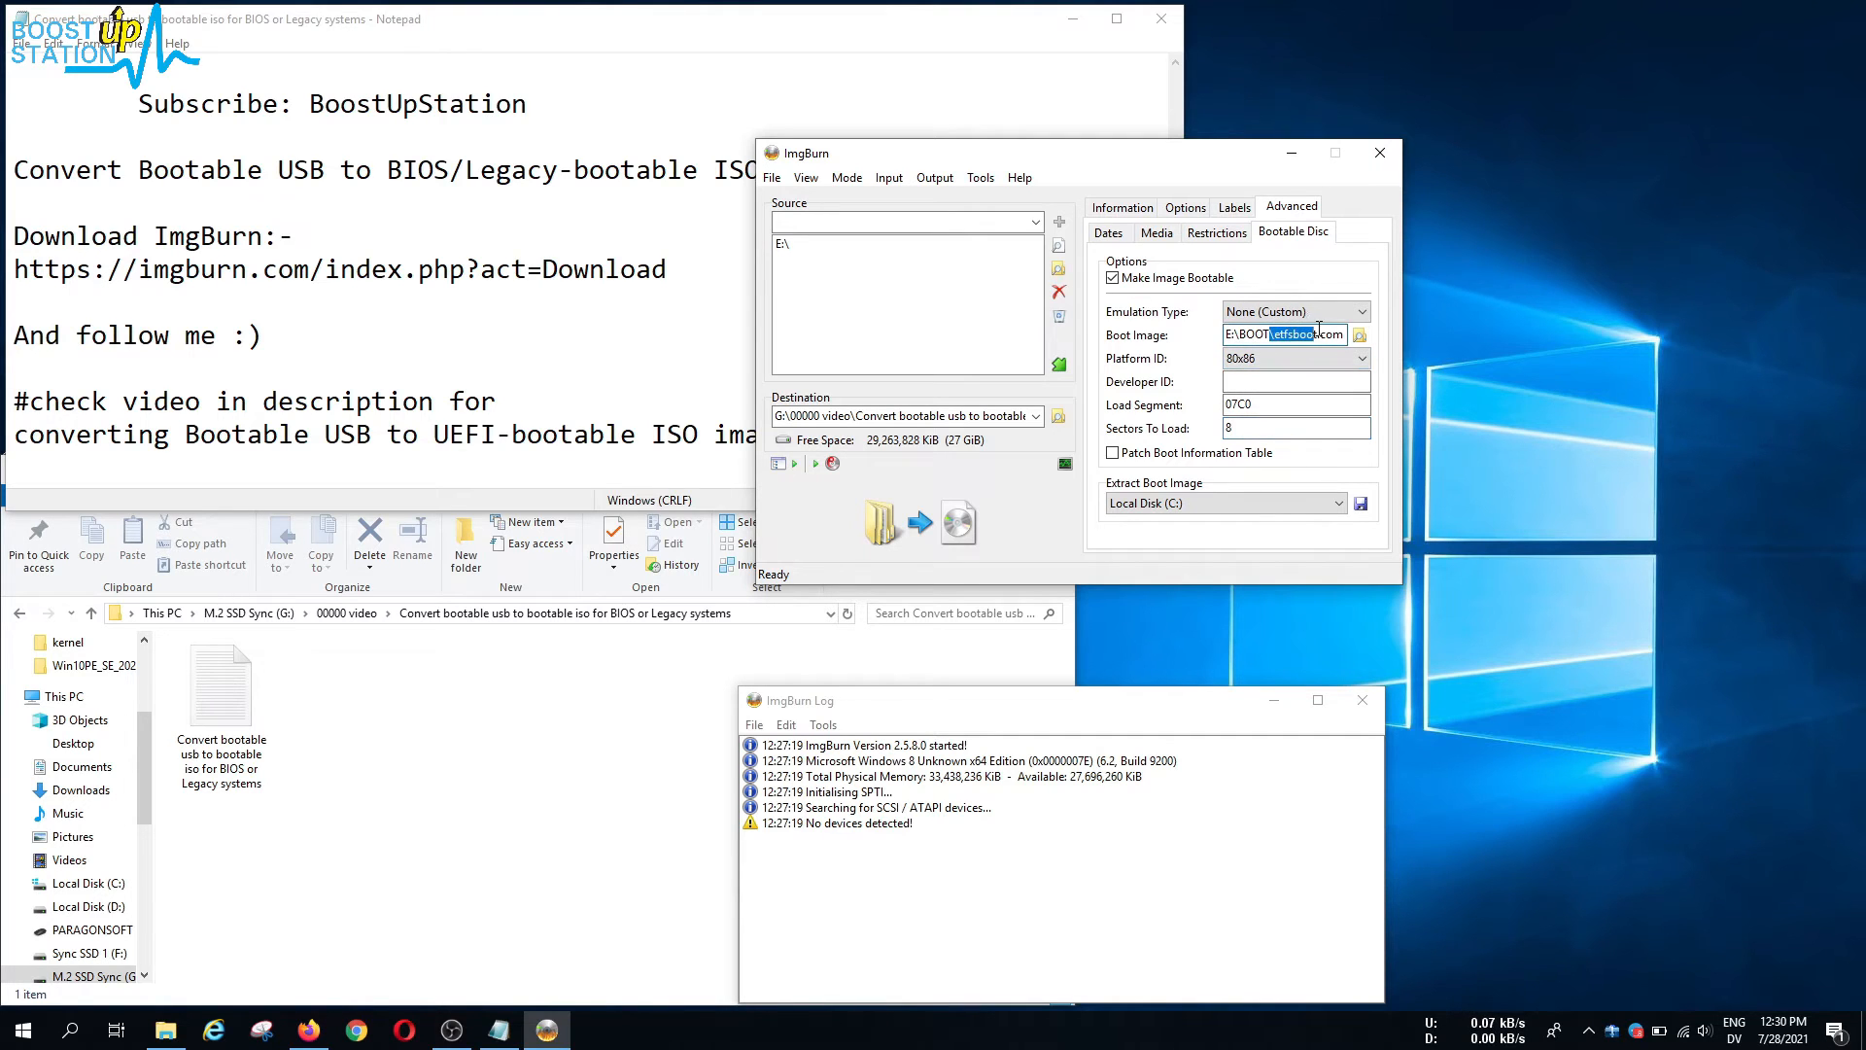
pyautogui.click(1280, 334)
pyautogui.click(1283, 358)
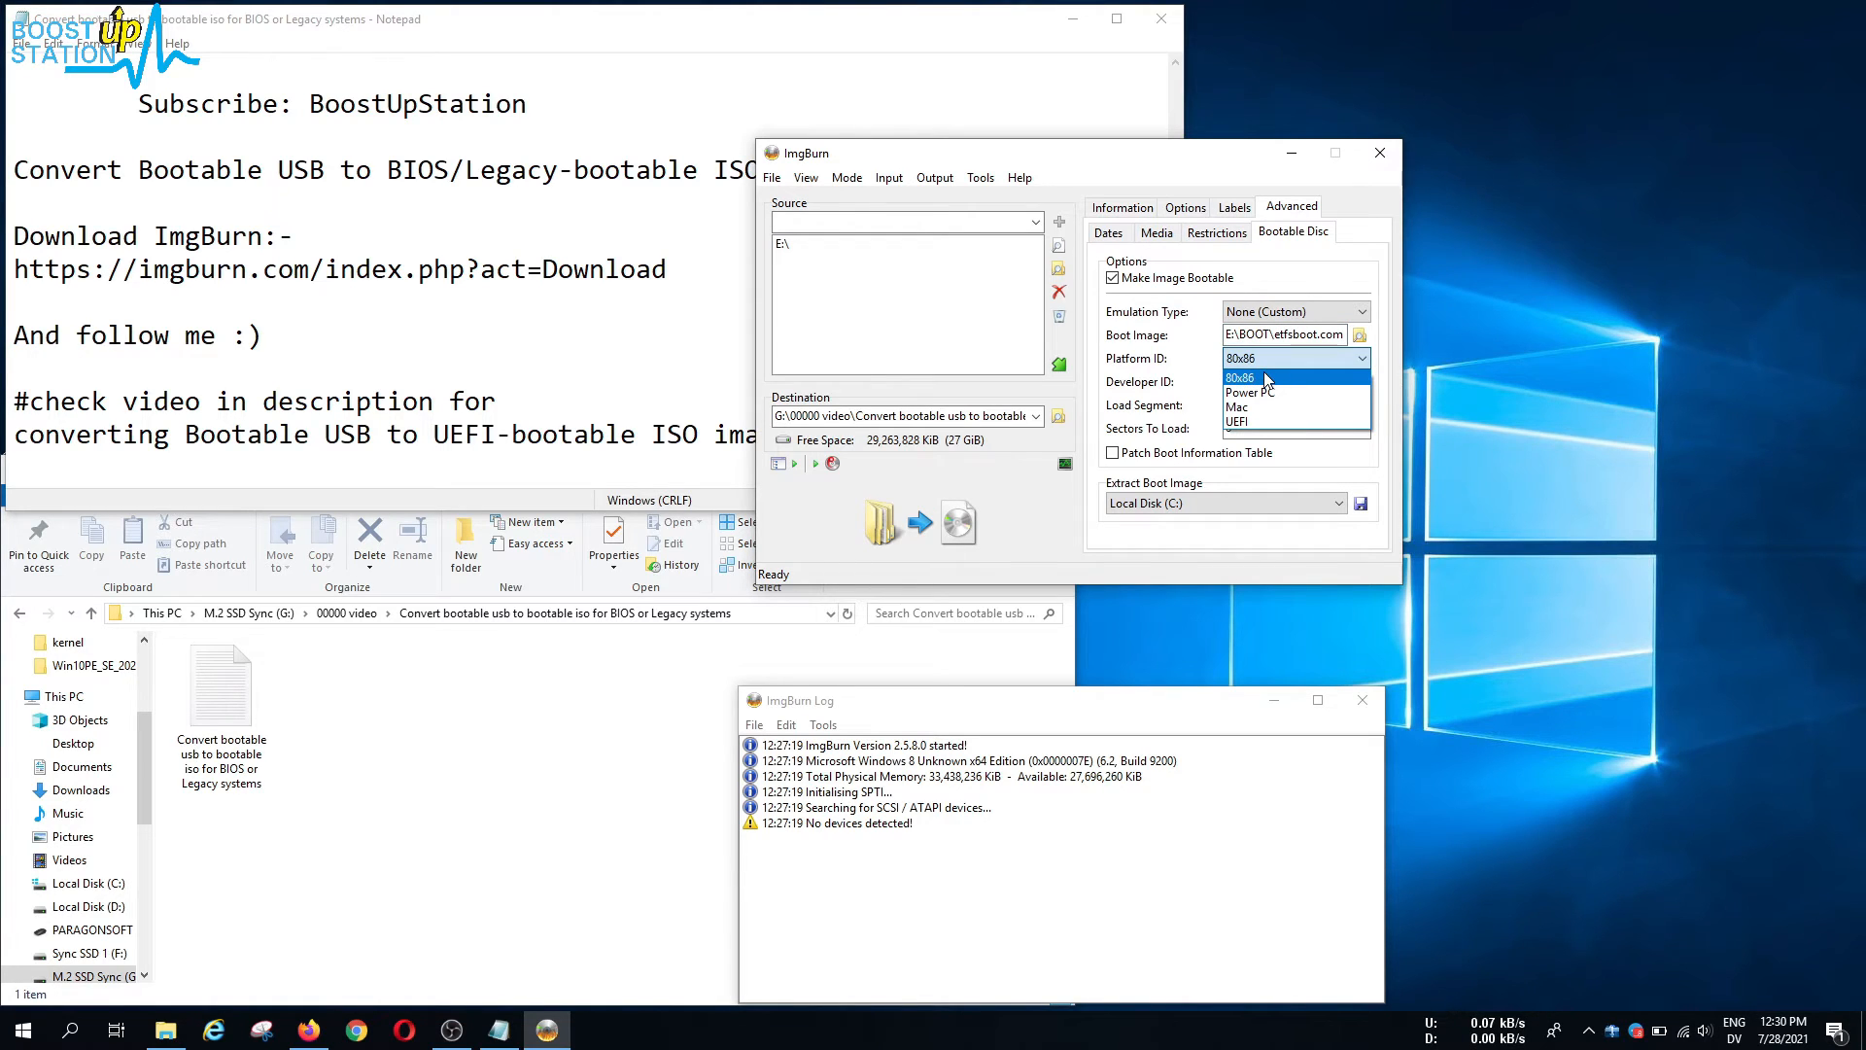
pyautogui.click(1267, 378)
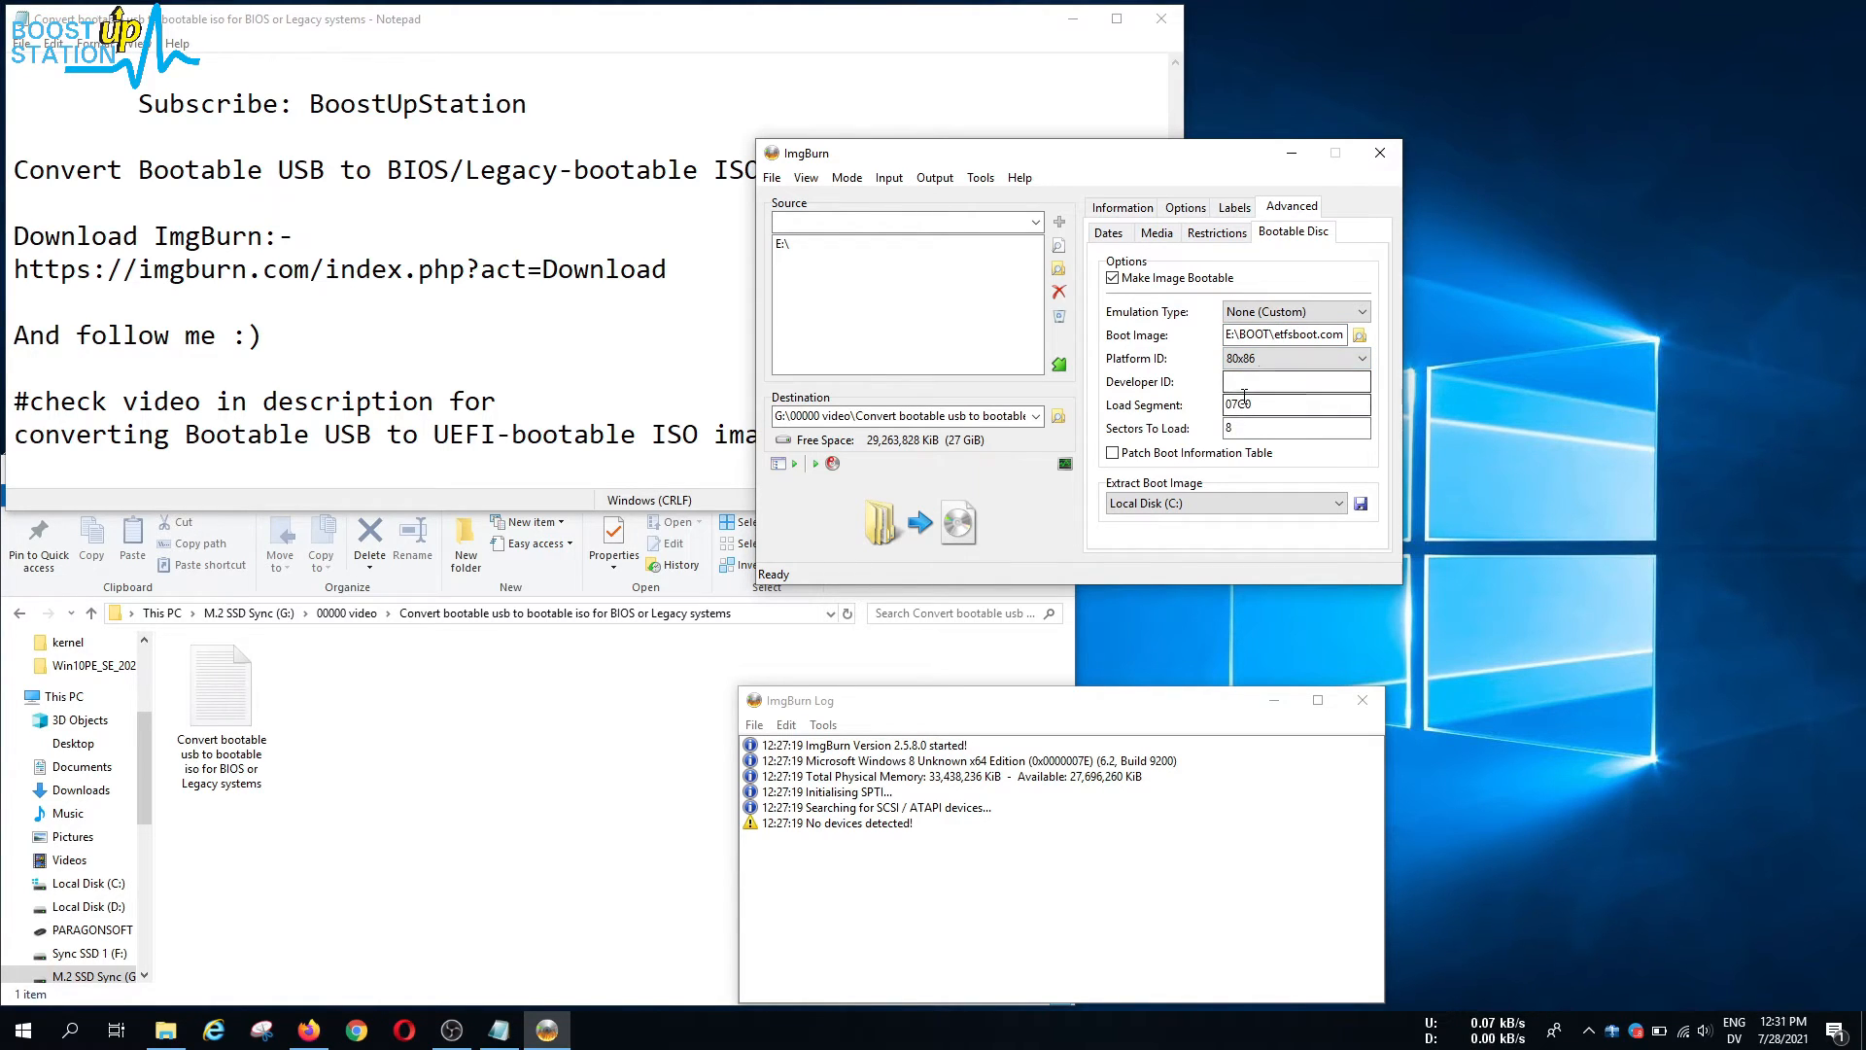
pyautogui.moveTo(1284, 407); pyautogui.dragTo(1179, 418)
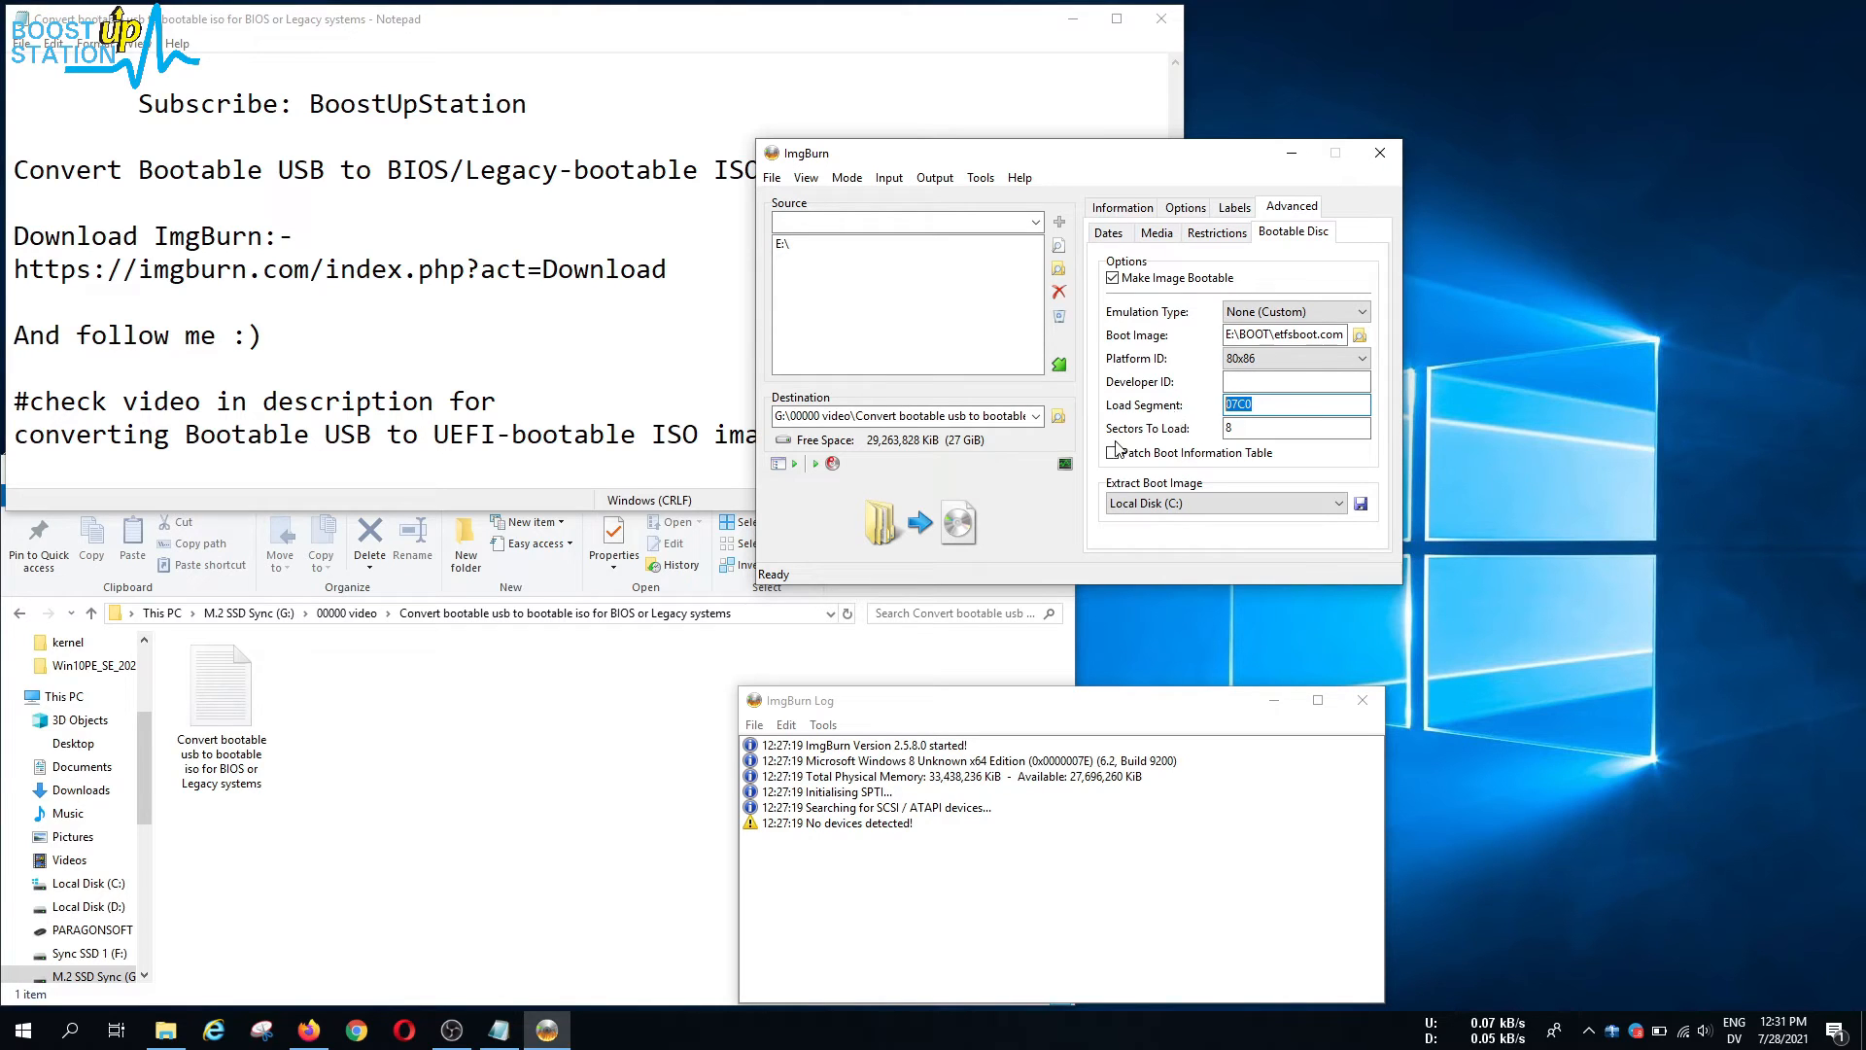
pyautogui.click(1275, 426)
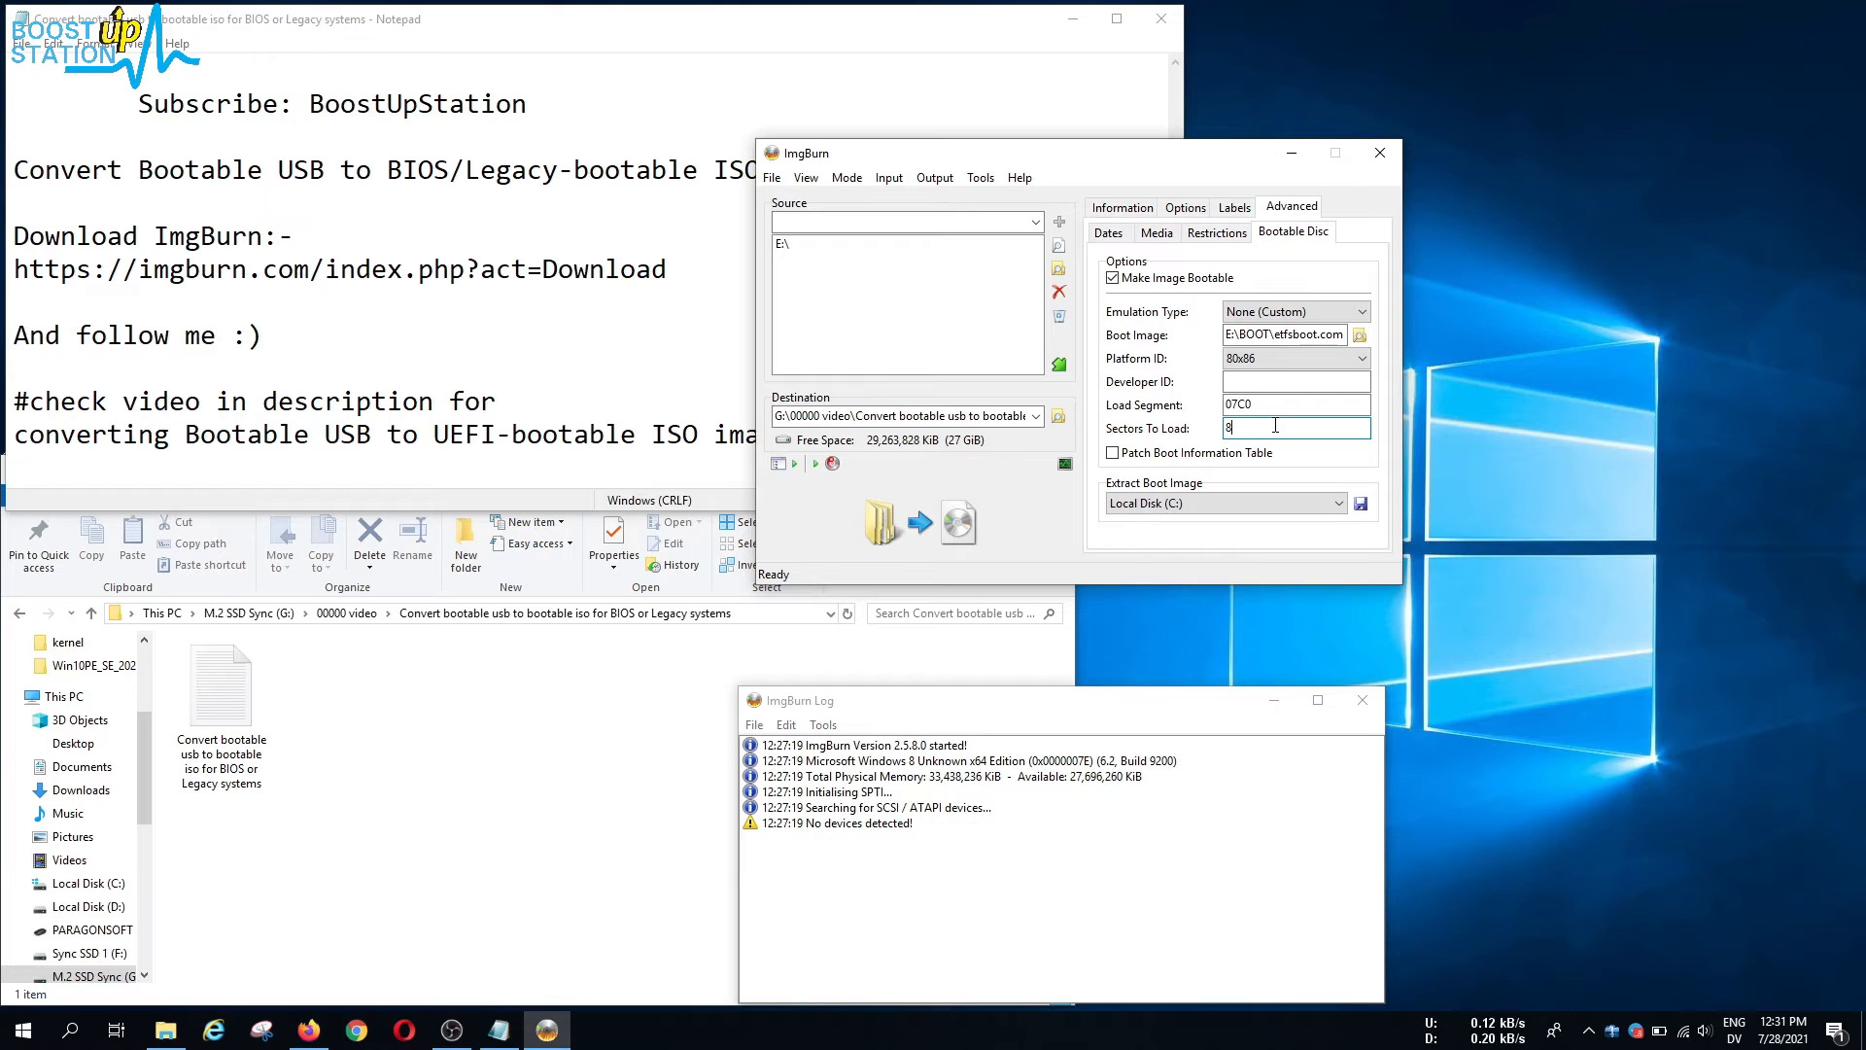
# - Build the ISO image, shortening its ISO9660 volume label to PARAGON_HDD_MANAGER_BIOS and accepting the image summary
pyautogui.click(916, 525)
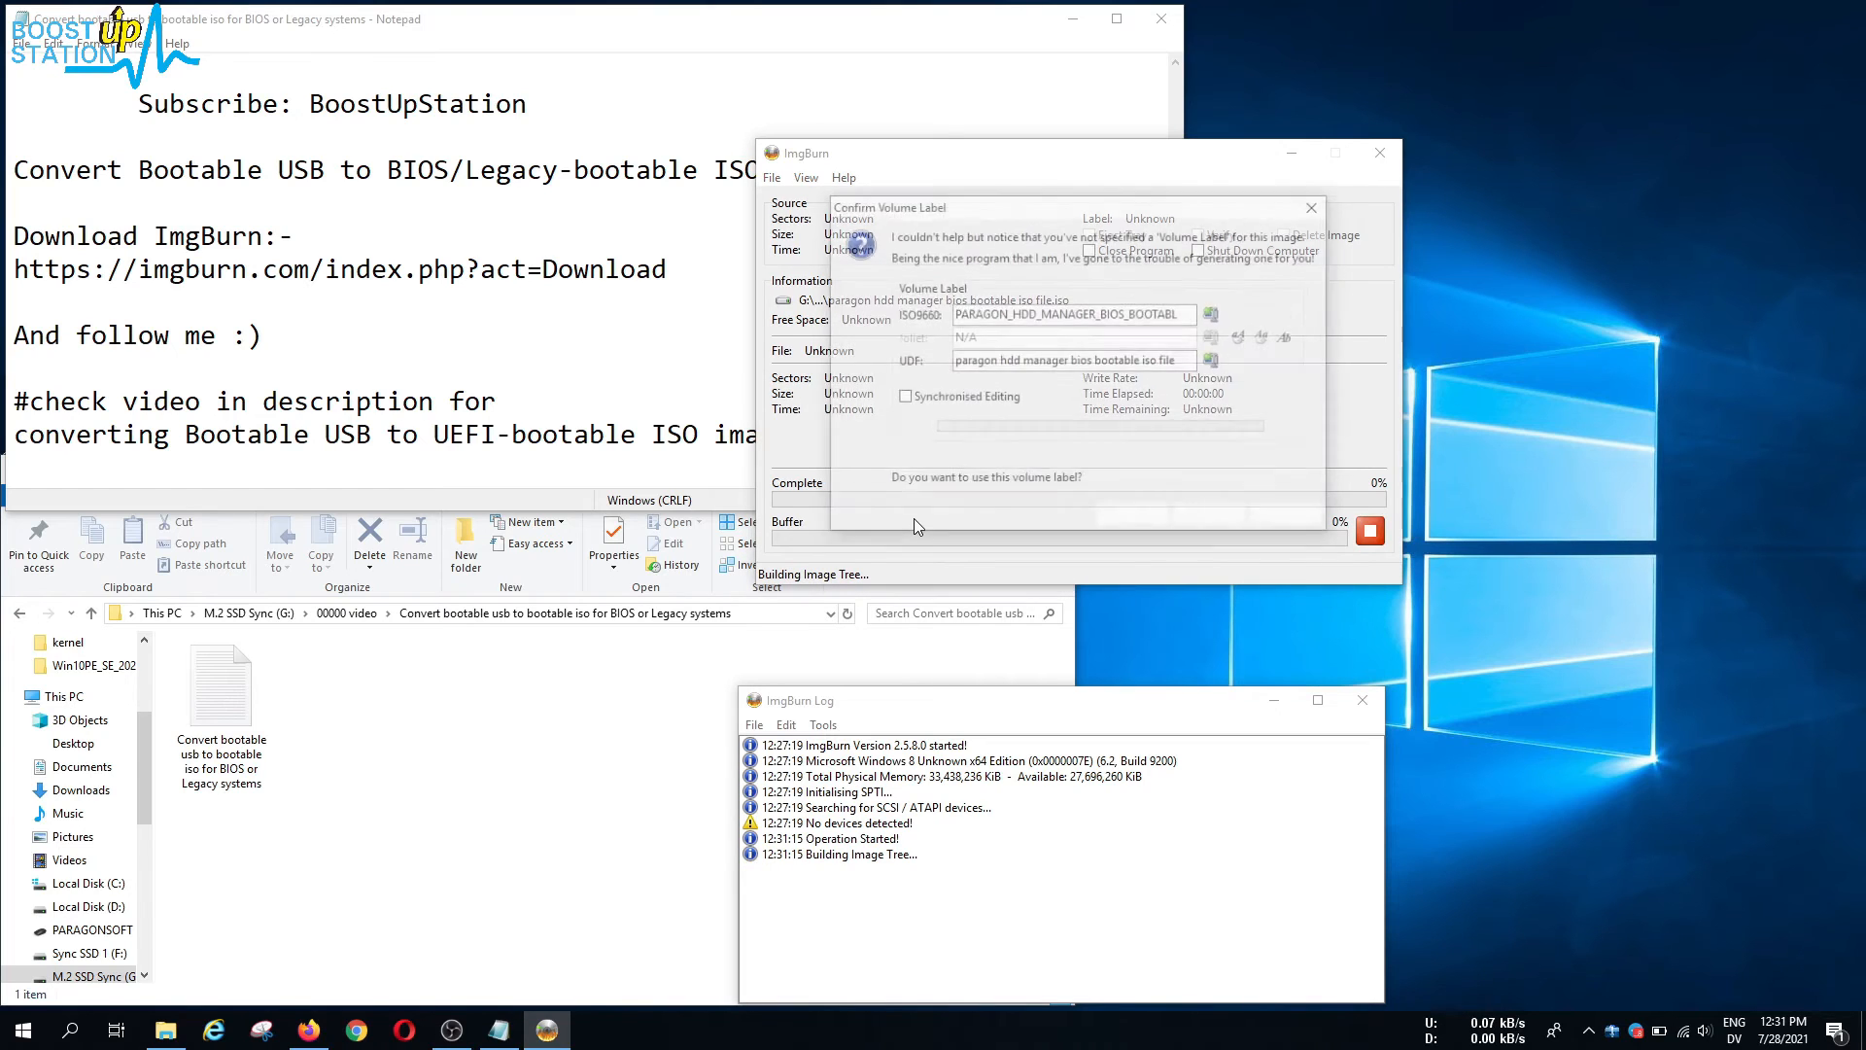
pyautogui.moveTo(1138, 315); pyautogui.dragTo(1188, 314)
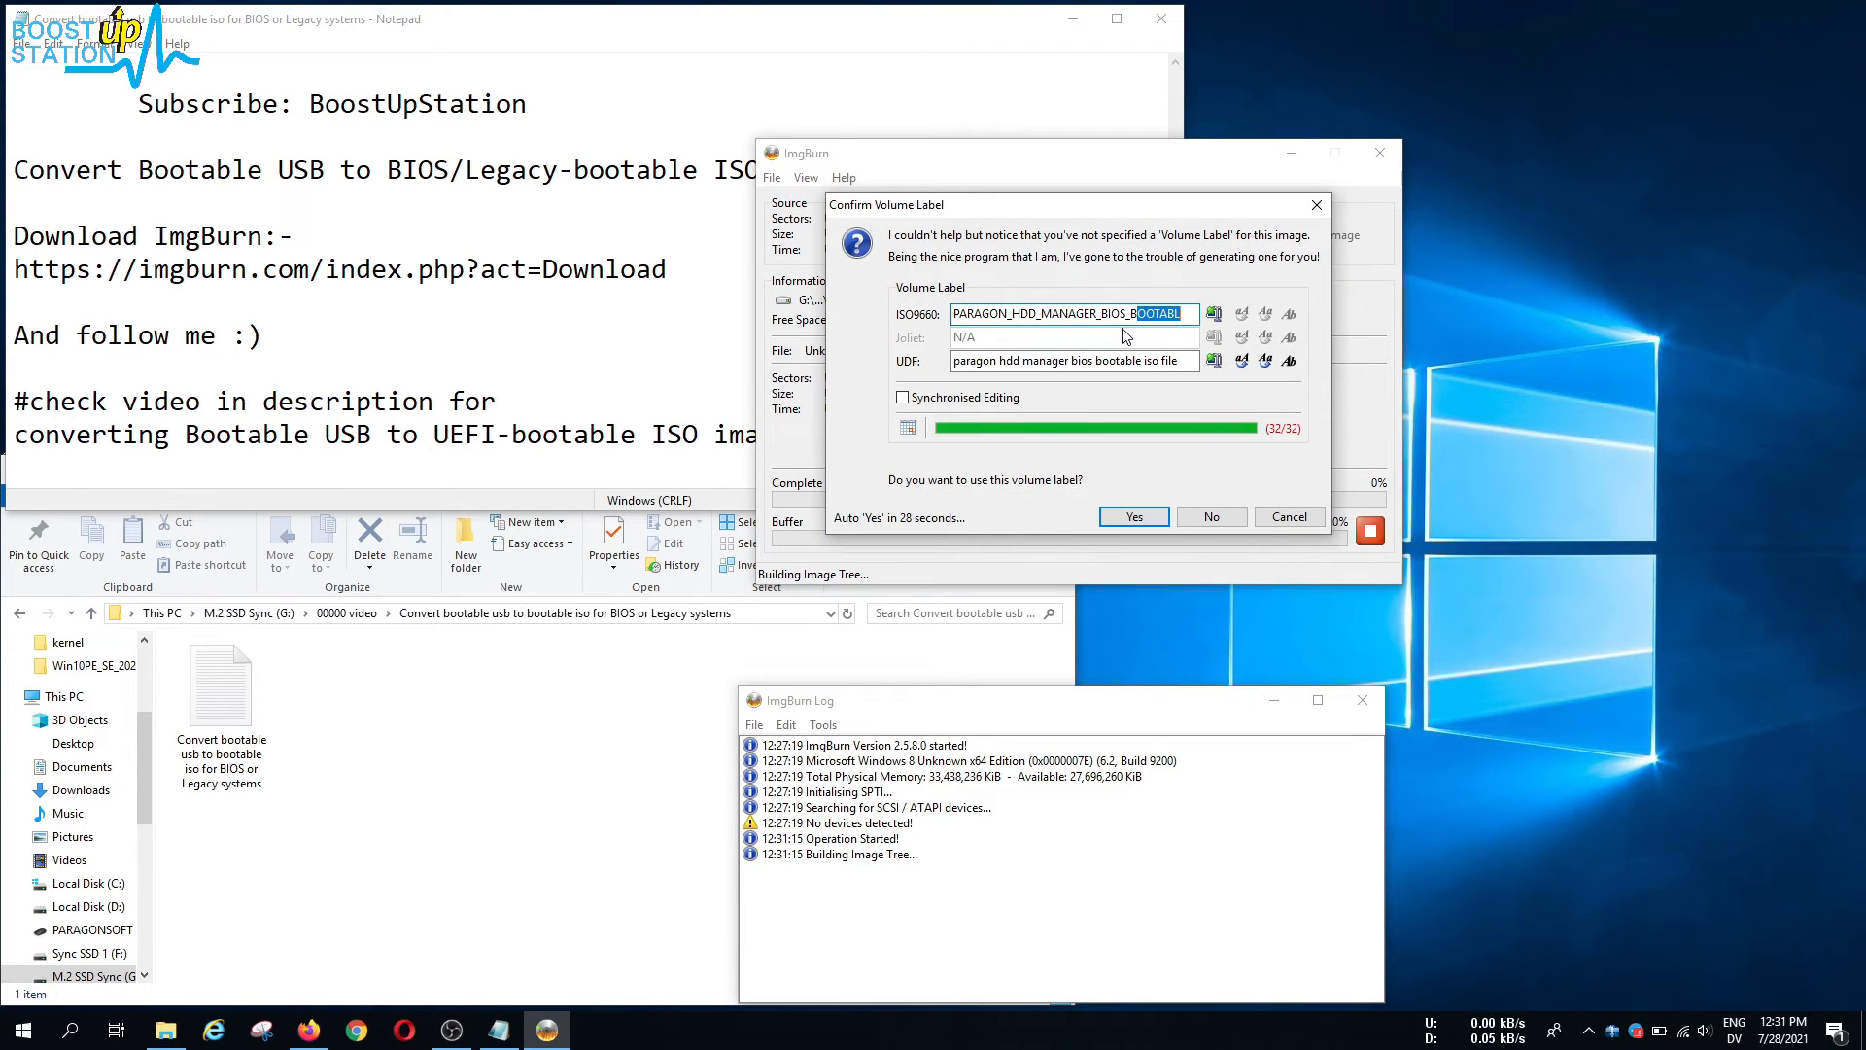
pyautogui.press('BackSpace')
pyautogui.press('BackSpace')
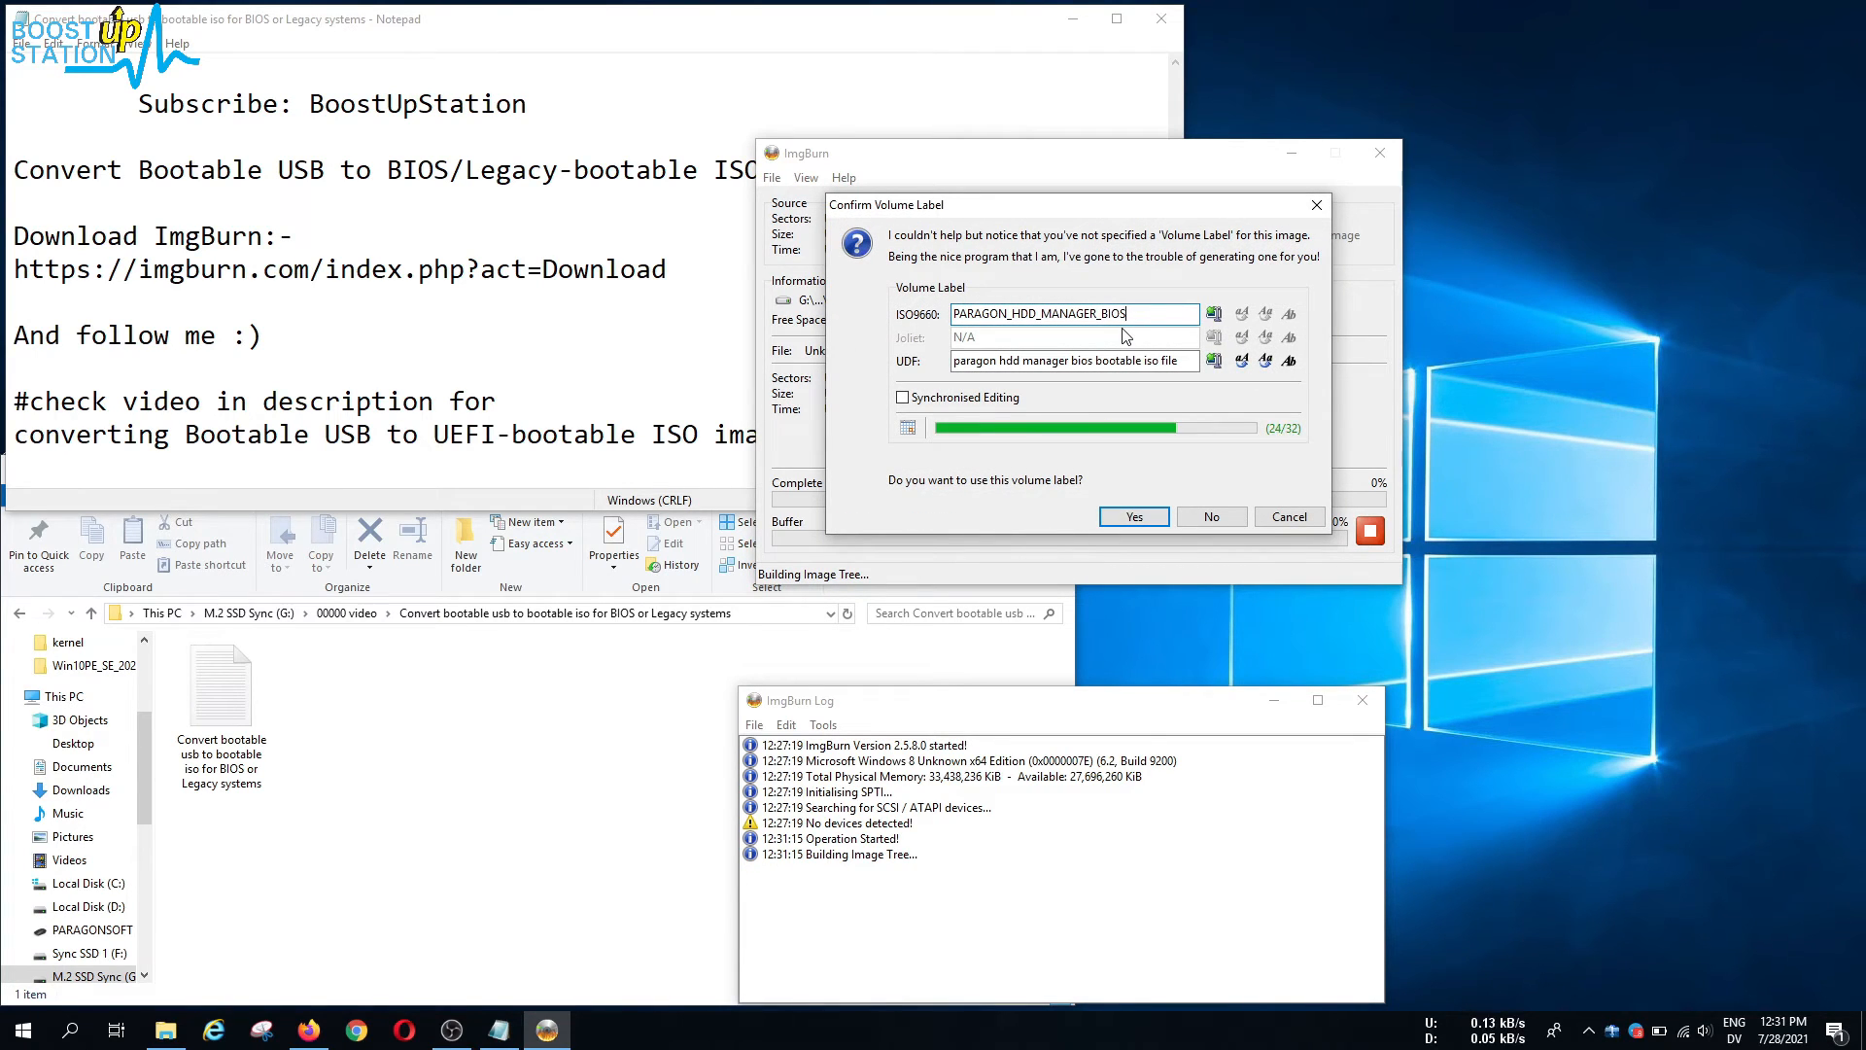
pyautogui.click(1109, 518)
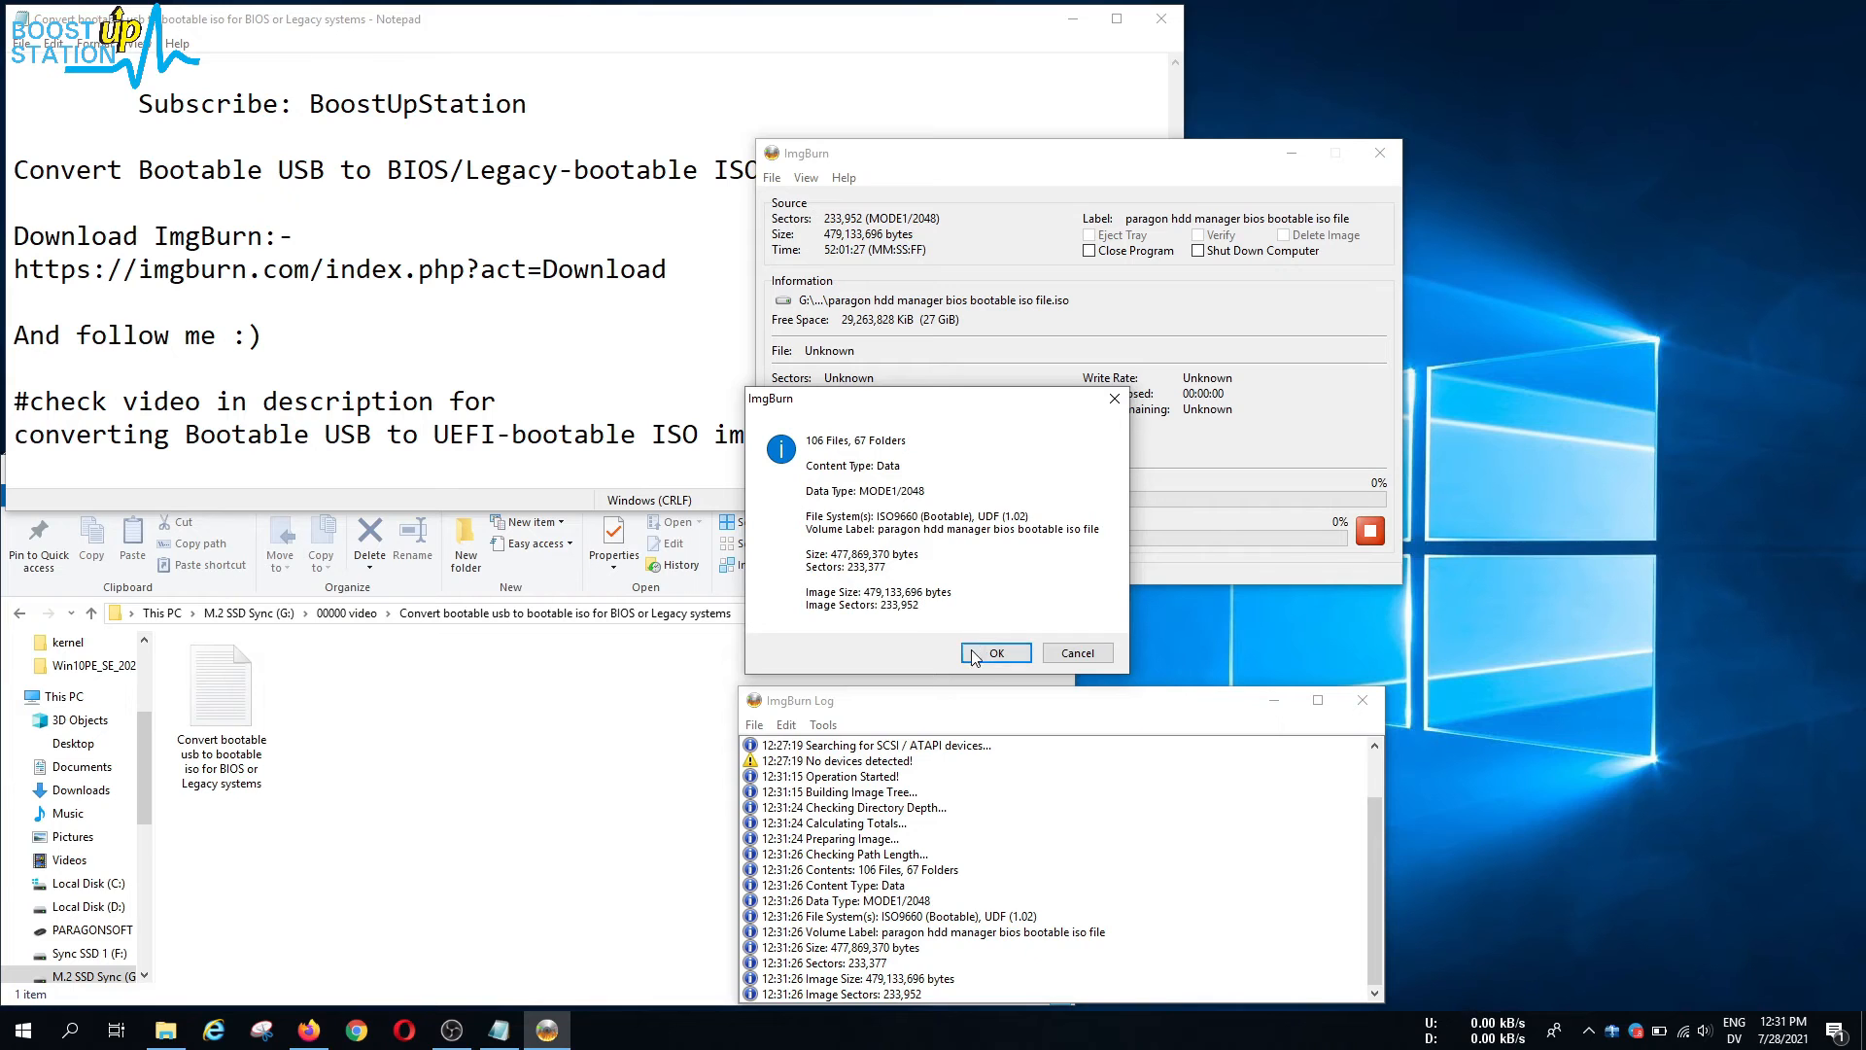
pyautogui.click(996, 652)
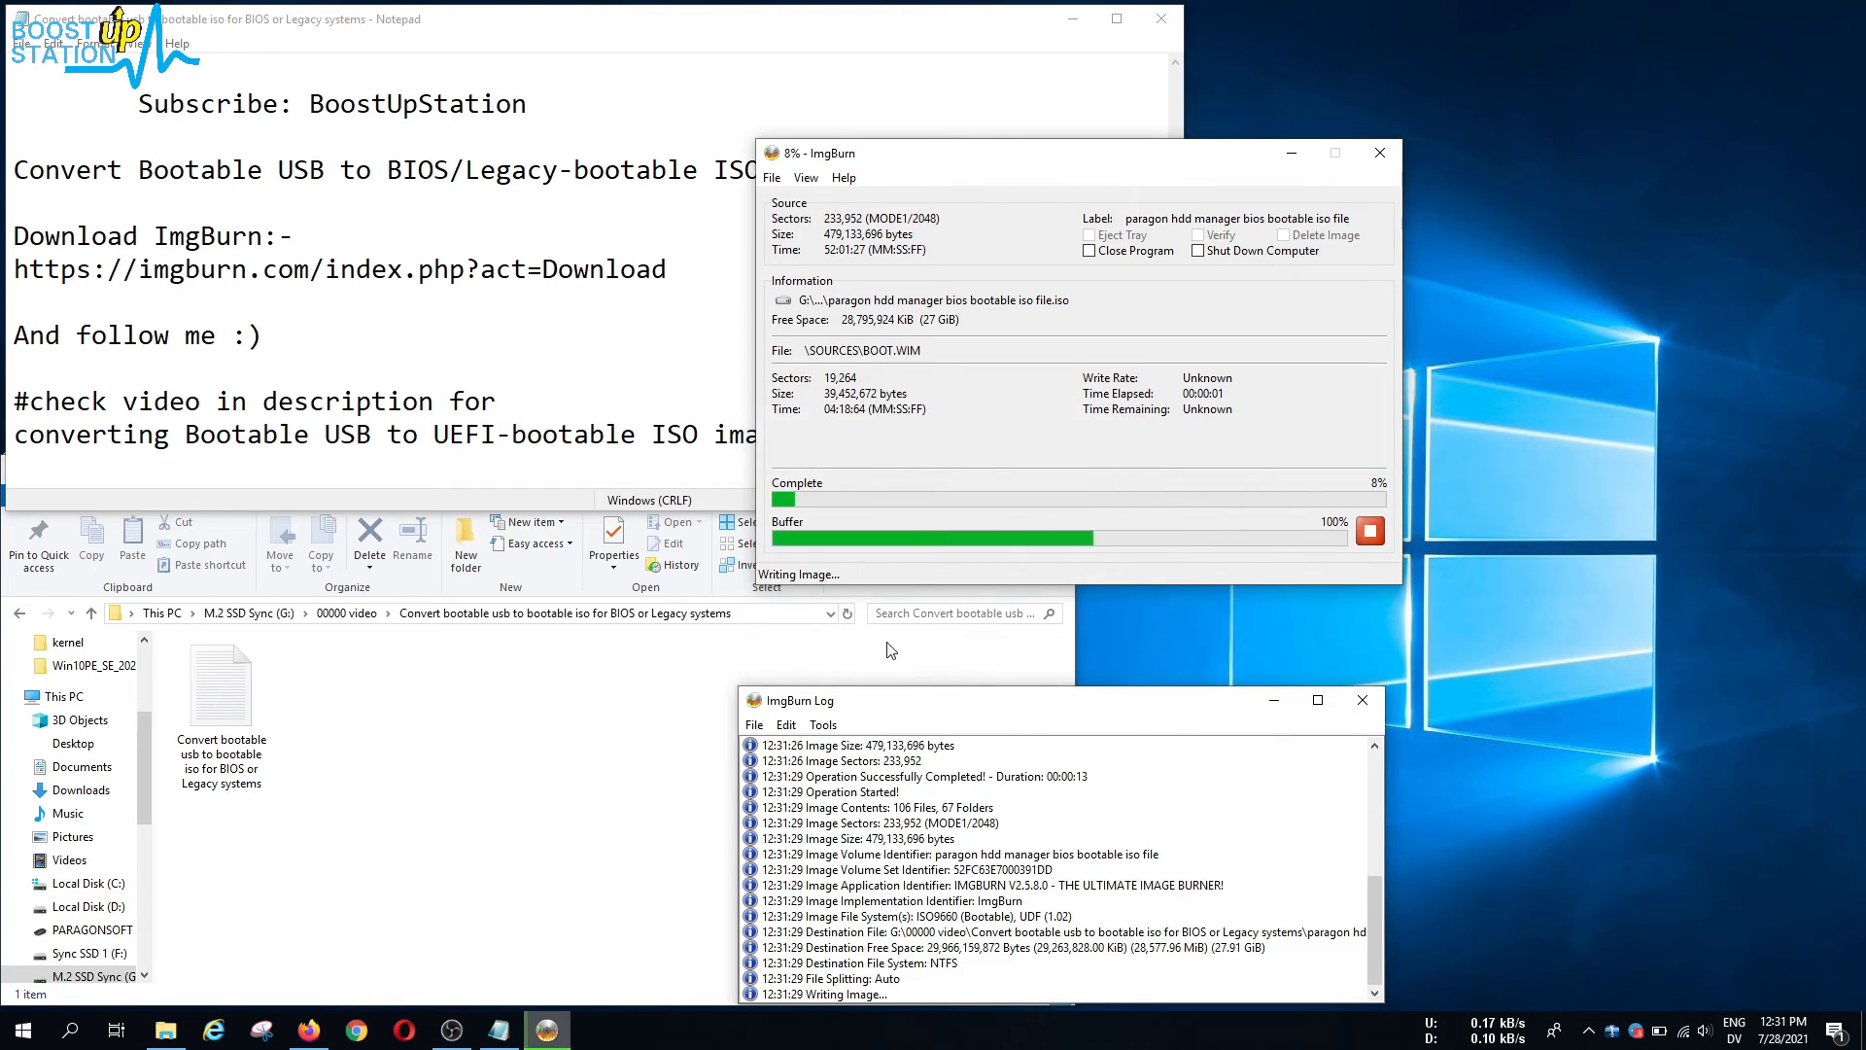
# - Check the generated paragon hdd manager ISO in the output folder and return to the ImgBurn window
pyautogui.click(334, 749)
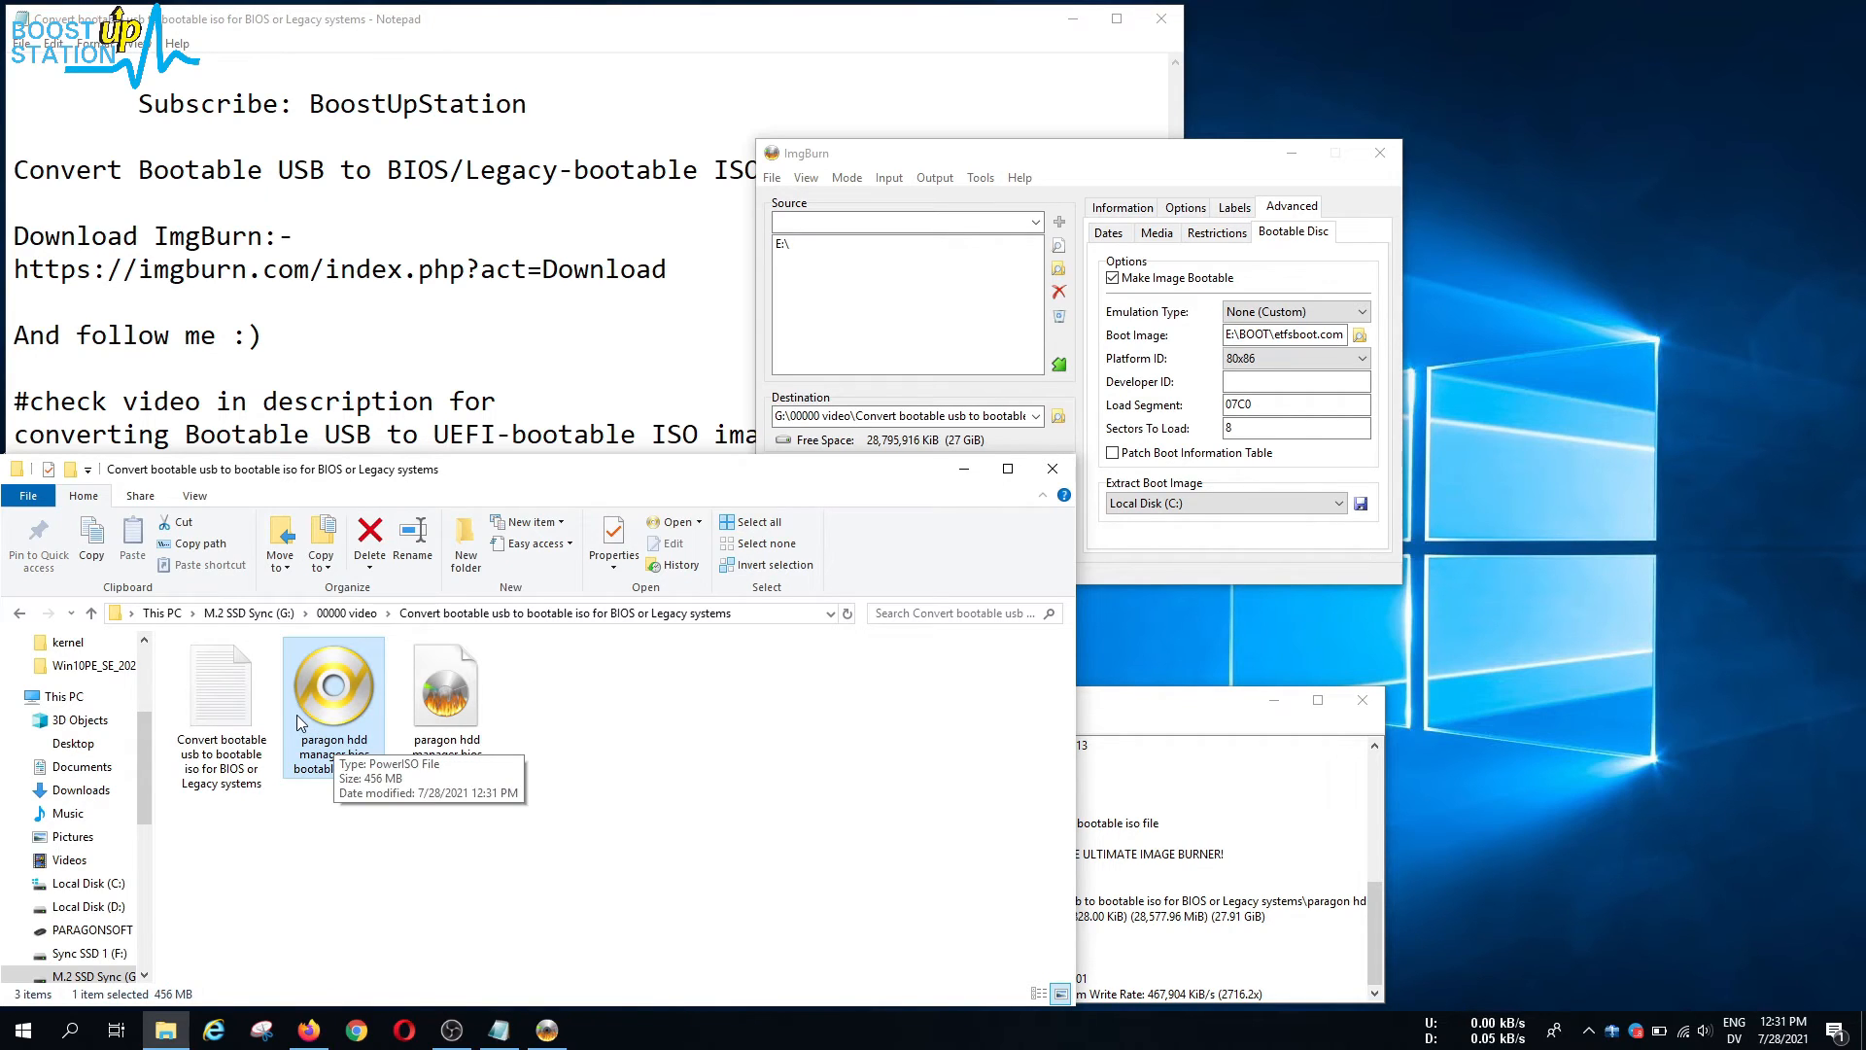
pyautogui.click(904, 158)
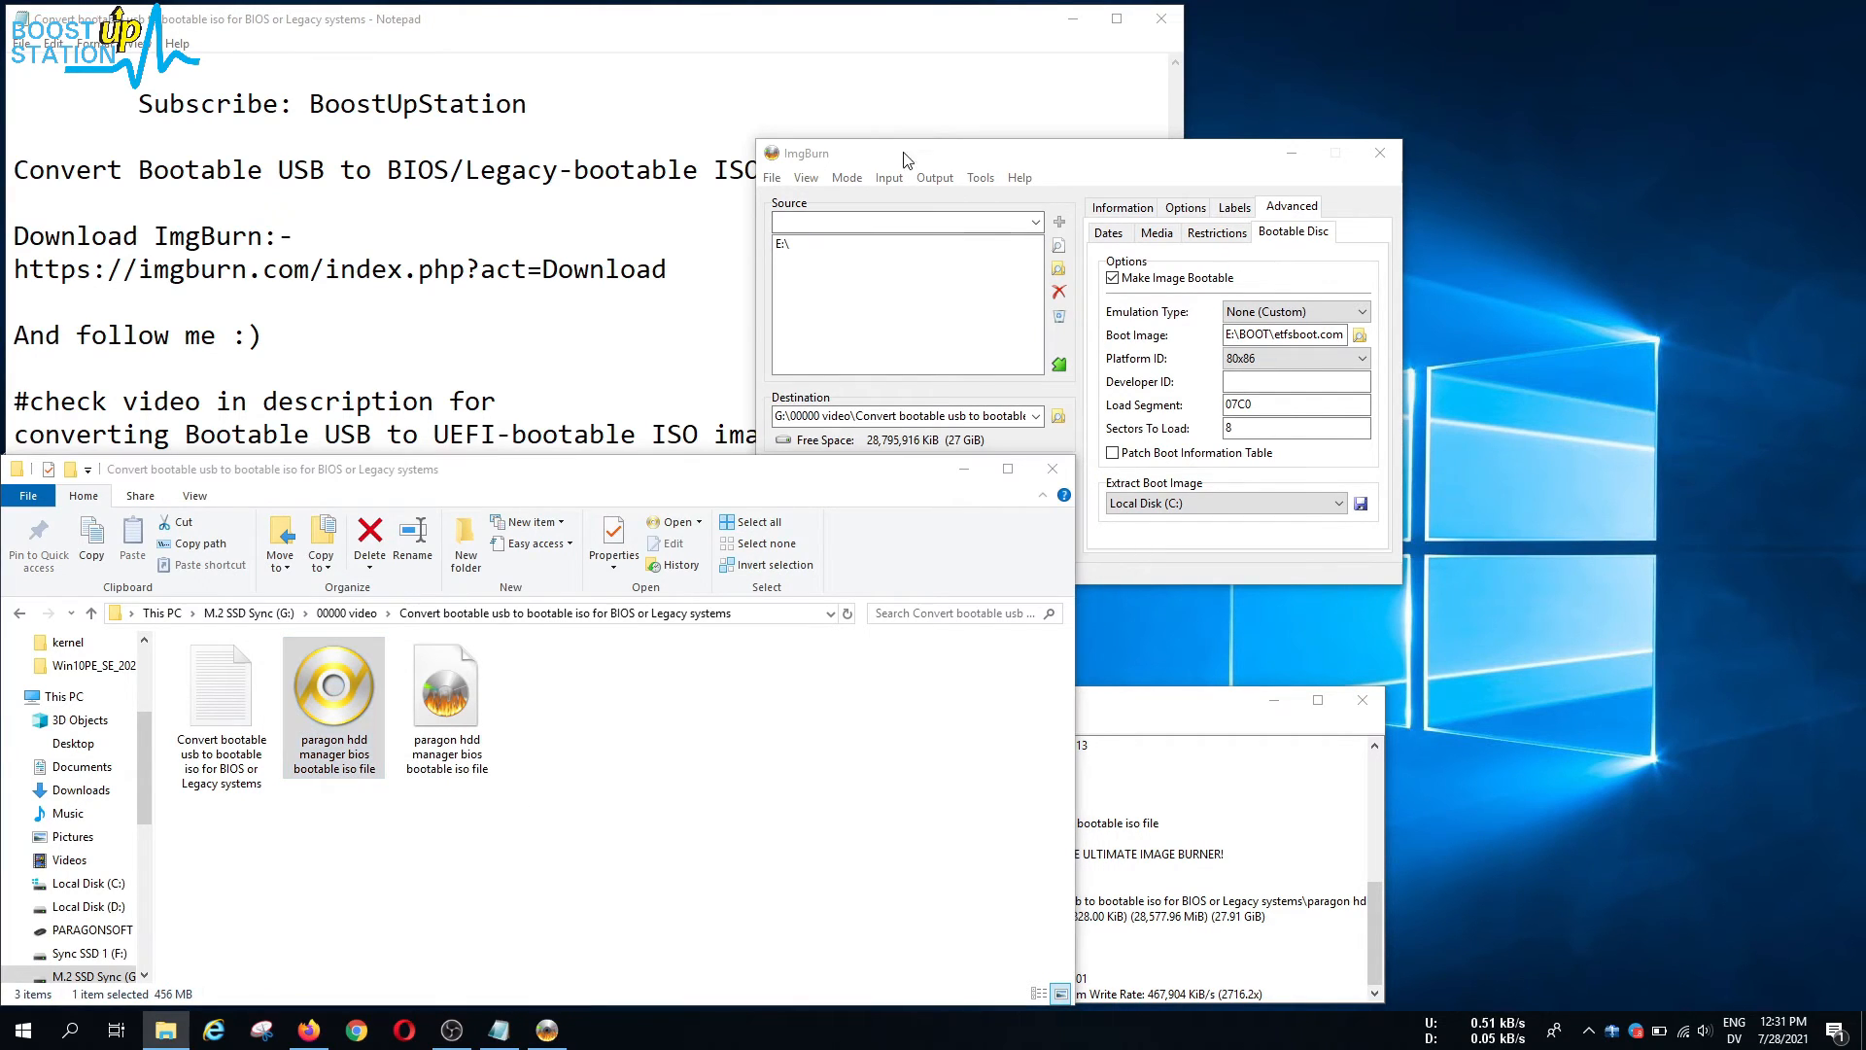
pyautogui.moveTo(873, 154); pyautogui.dragTo(916, 144)
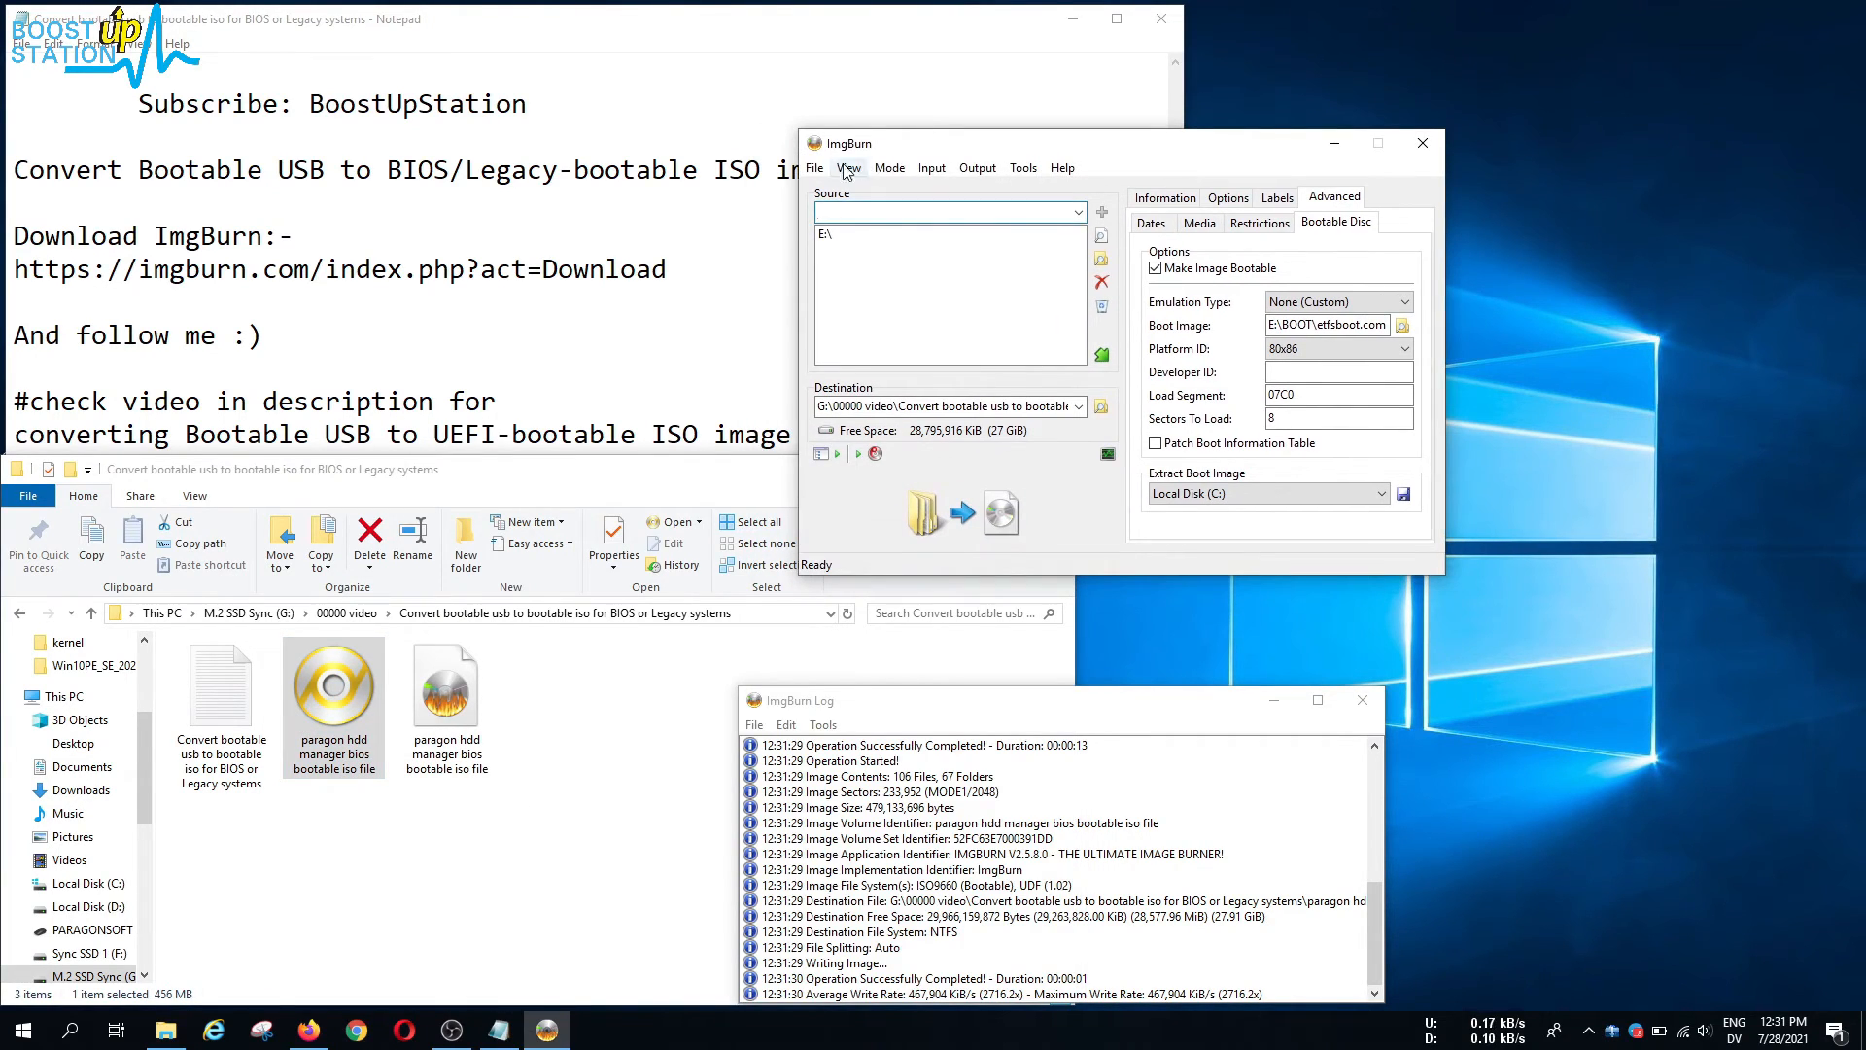
# - Save the build settings as a Bootable USB to BIOS-Legacy project file and close ImgBurn
pyautogui.click(813, 171)
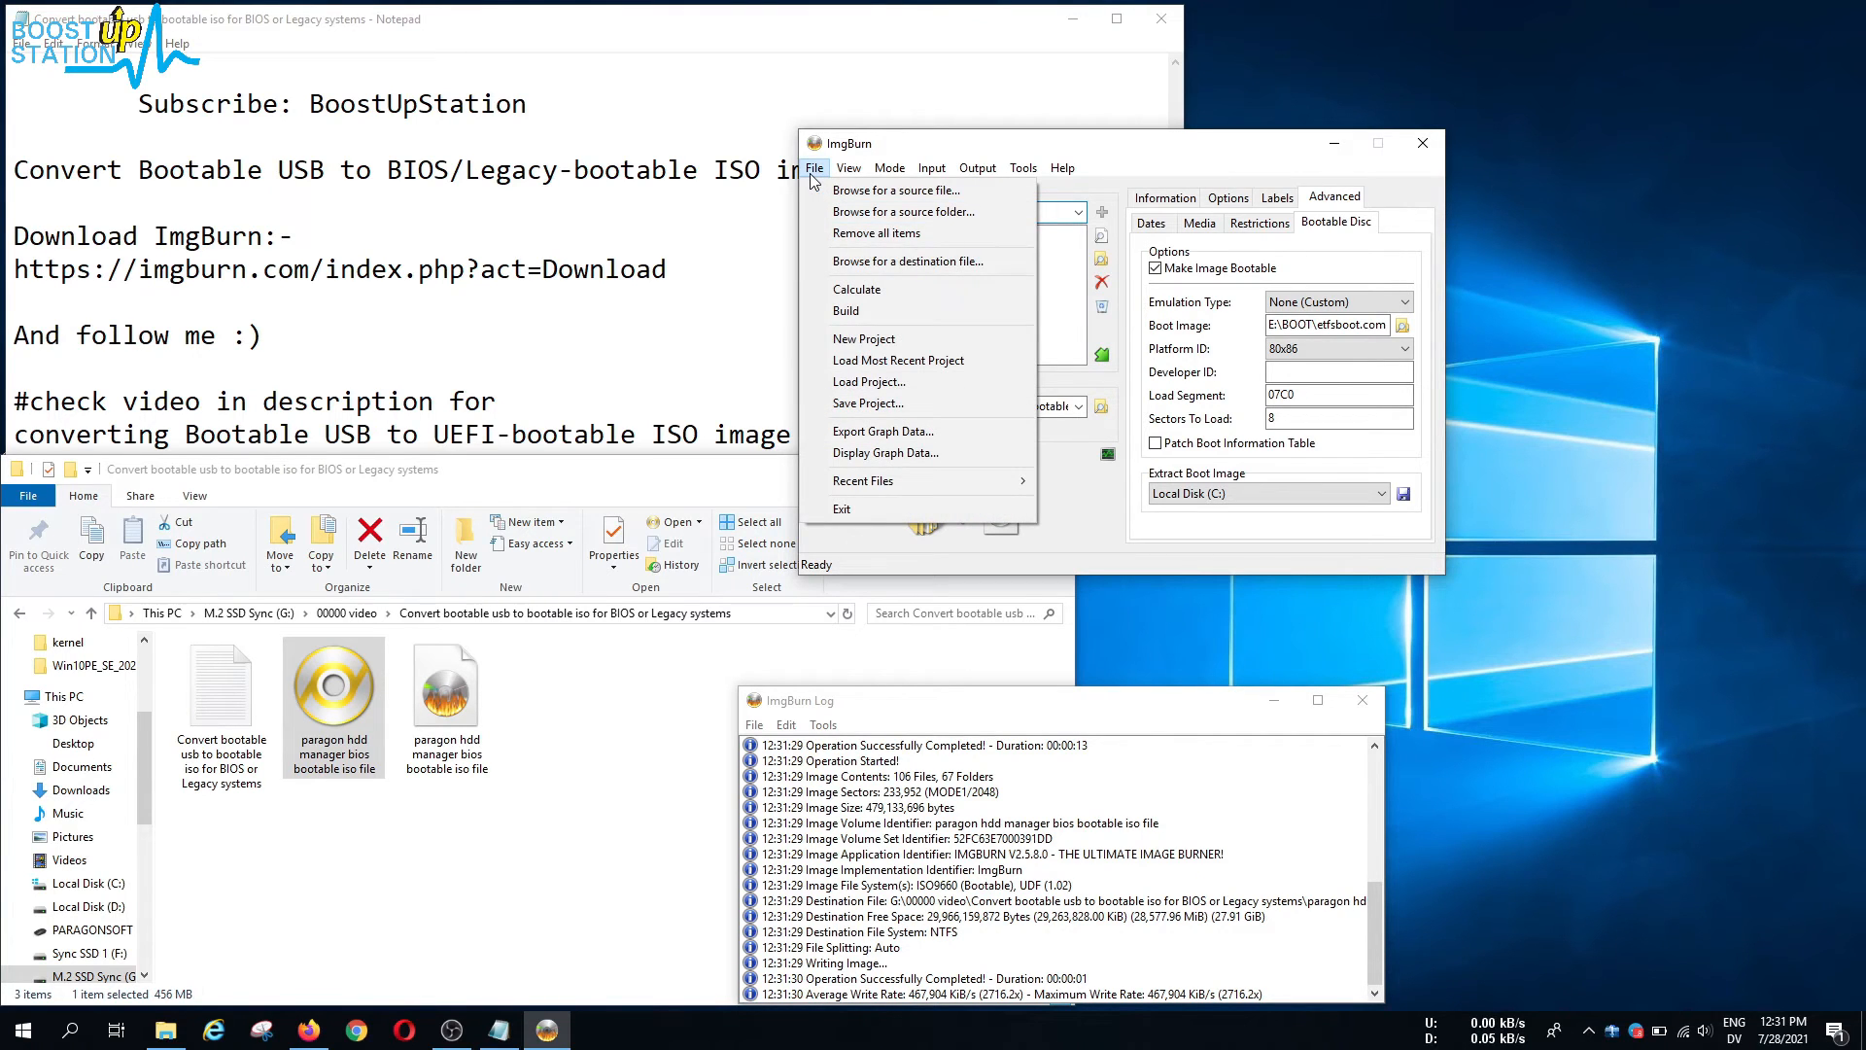
pyautogui.click(868, 403)
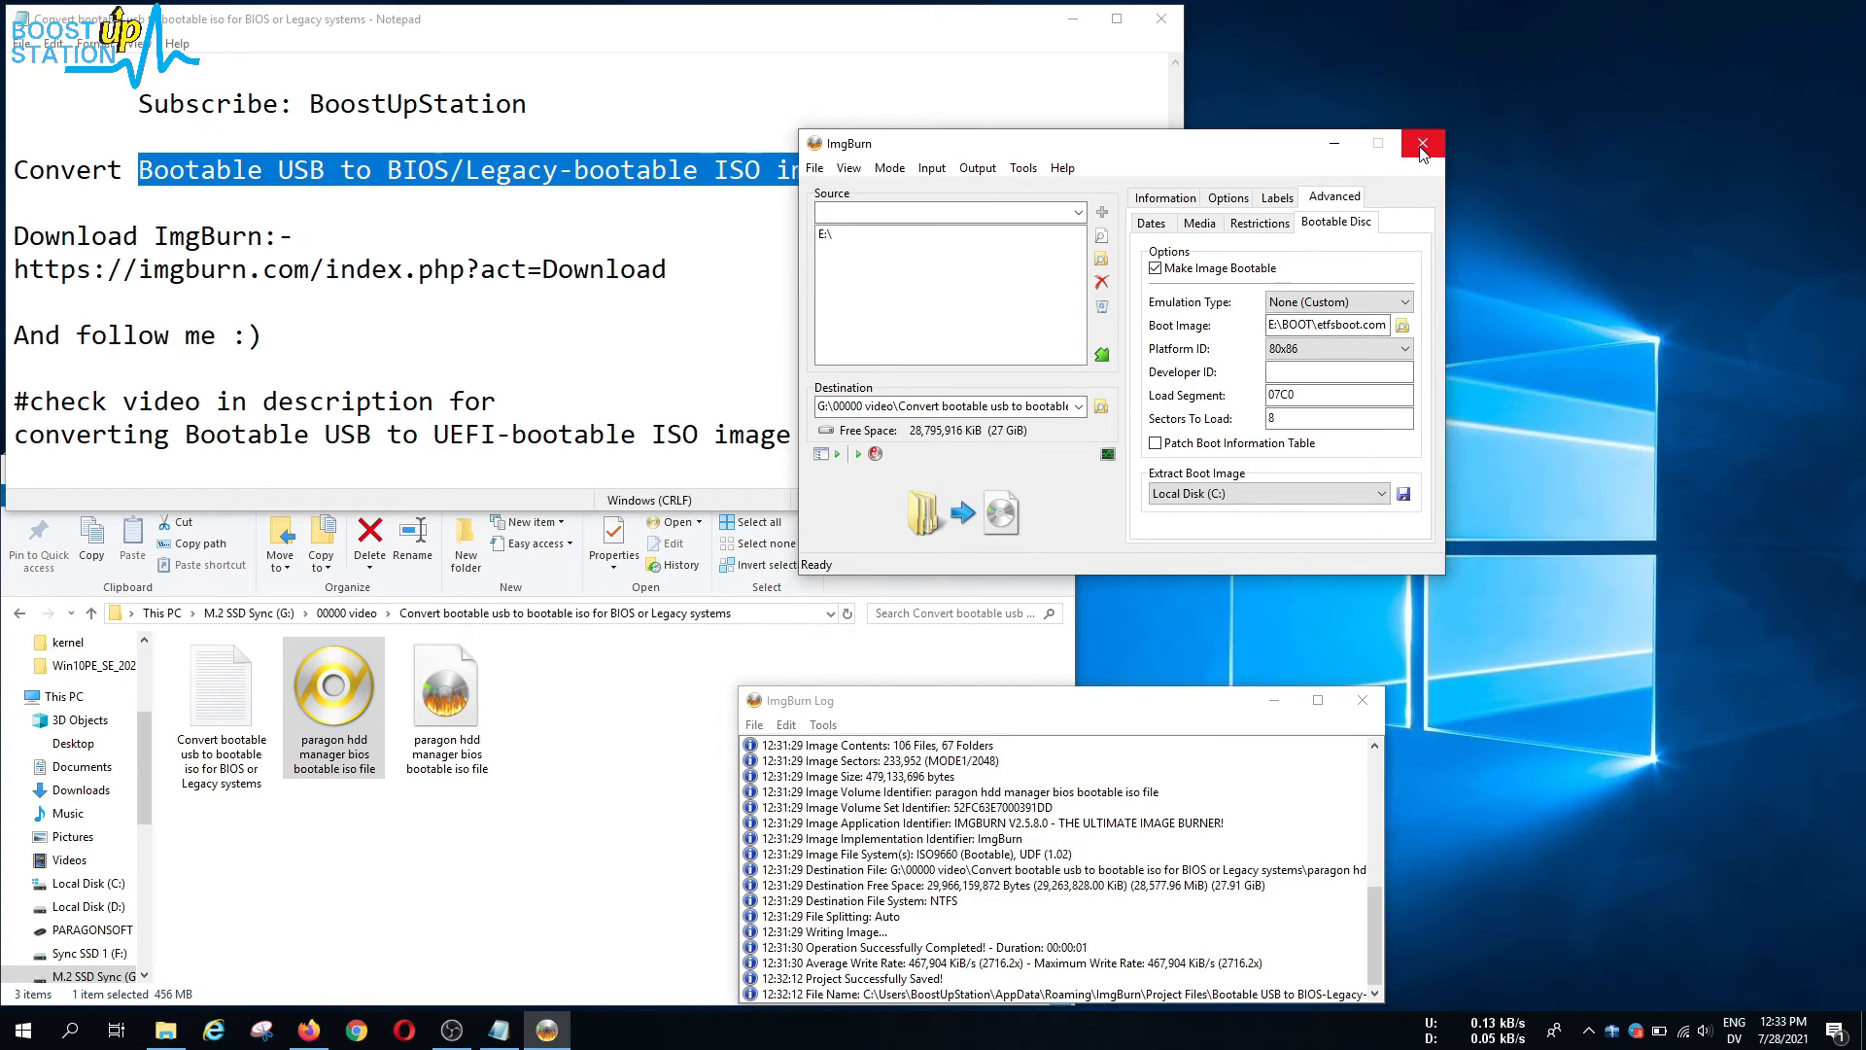
pyautogui.click(1421, 144)
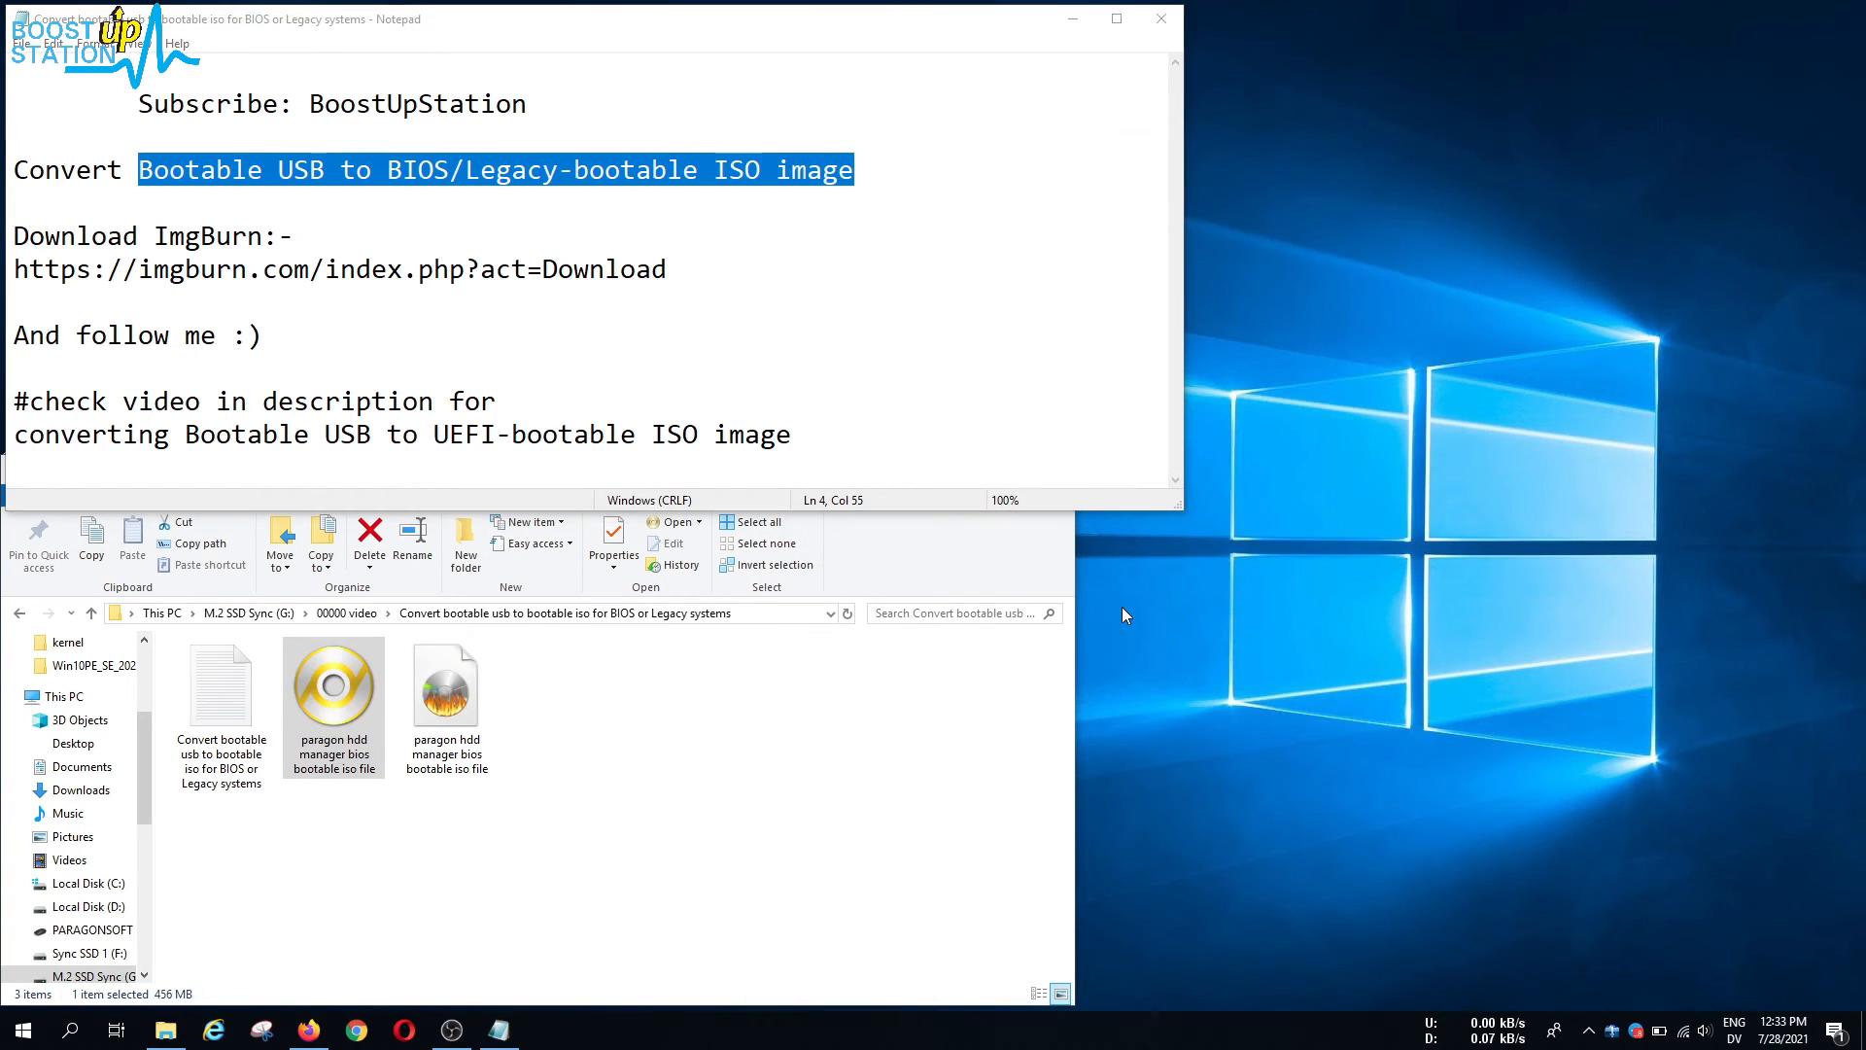
# - Launch VMware Workstation Pro and bring the virtual machine named testing to the front
pyautogui.press('super')
pyautogui.write('vm')
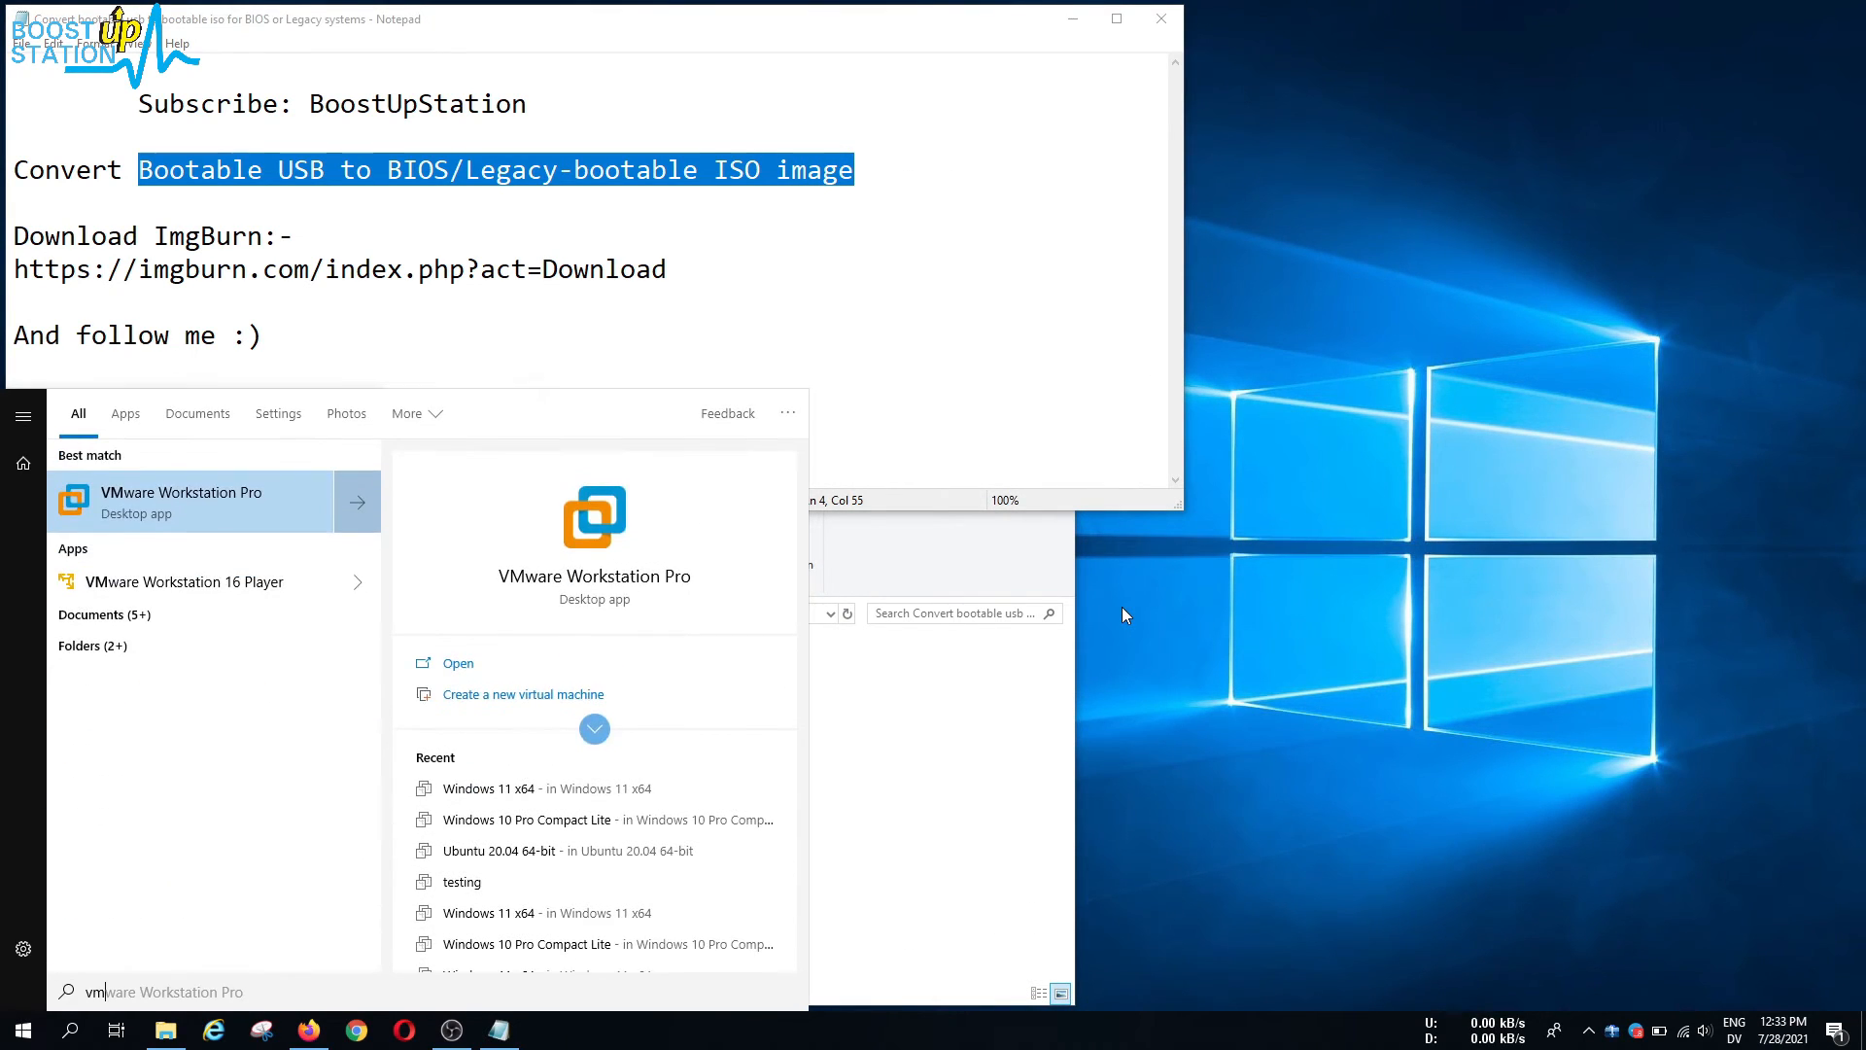
pyautogui.press('Return')
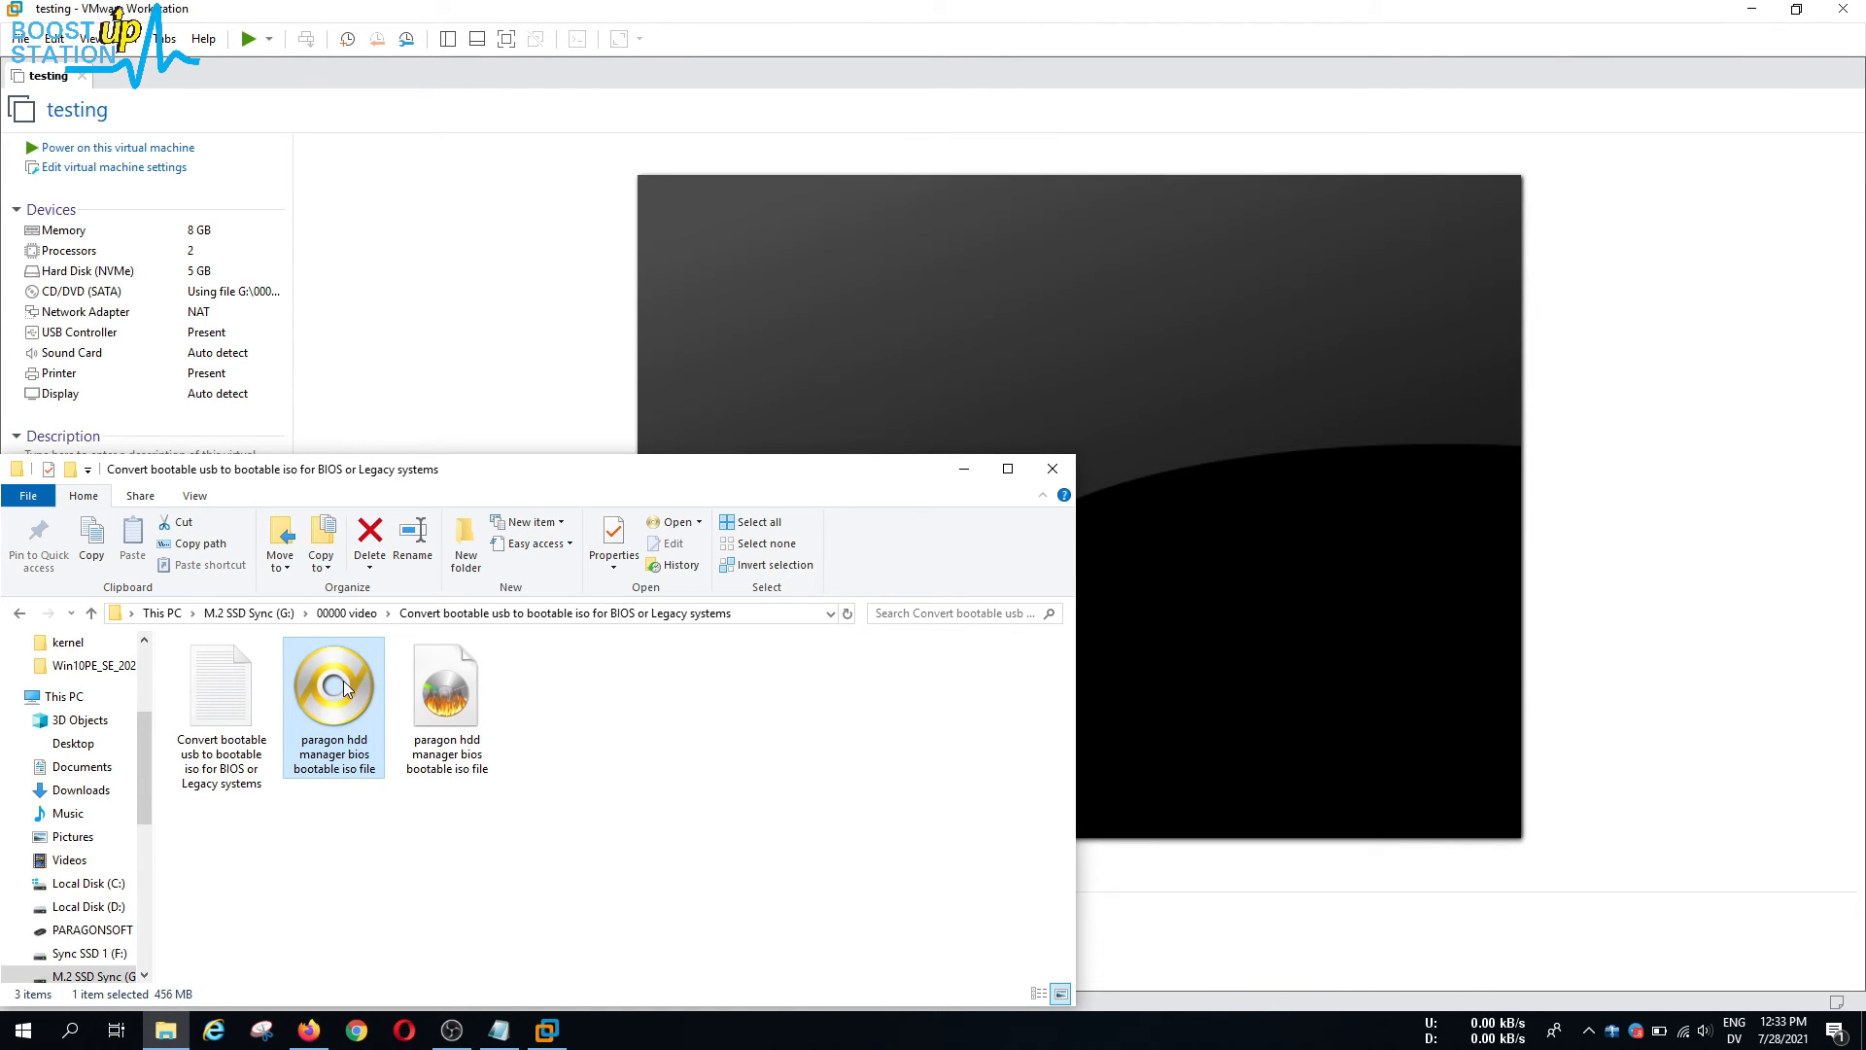
pyautogui.click(533, 325)
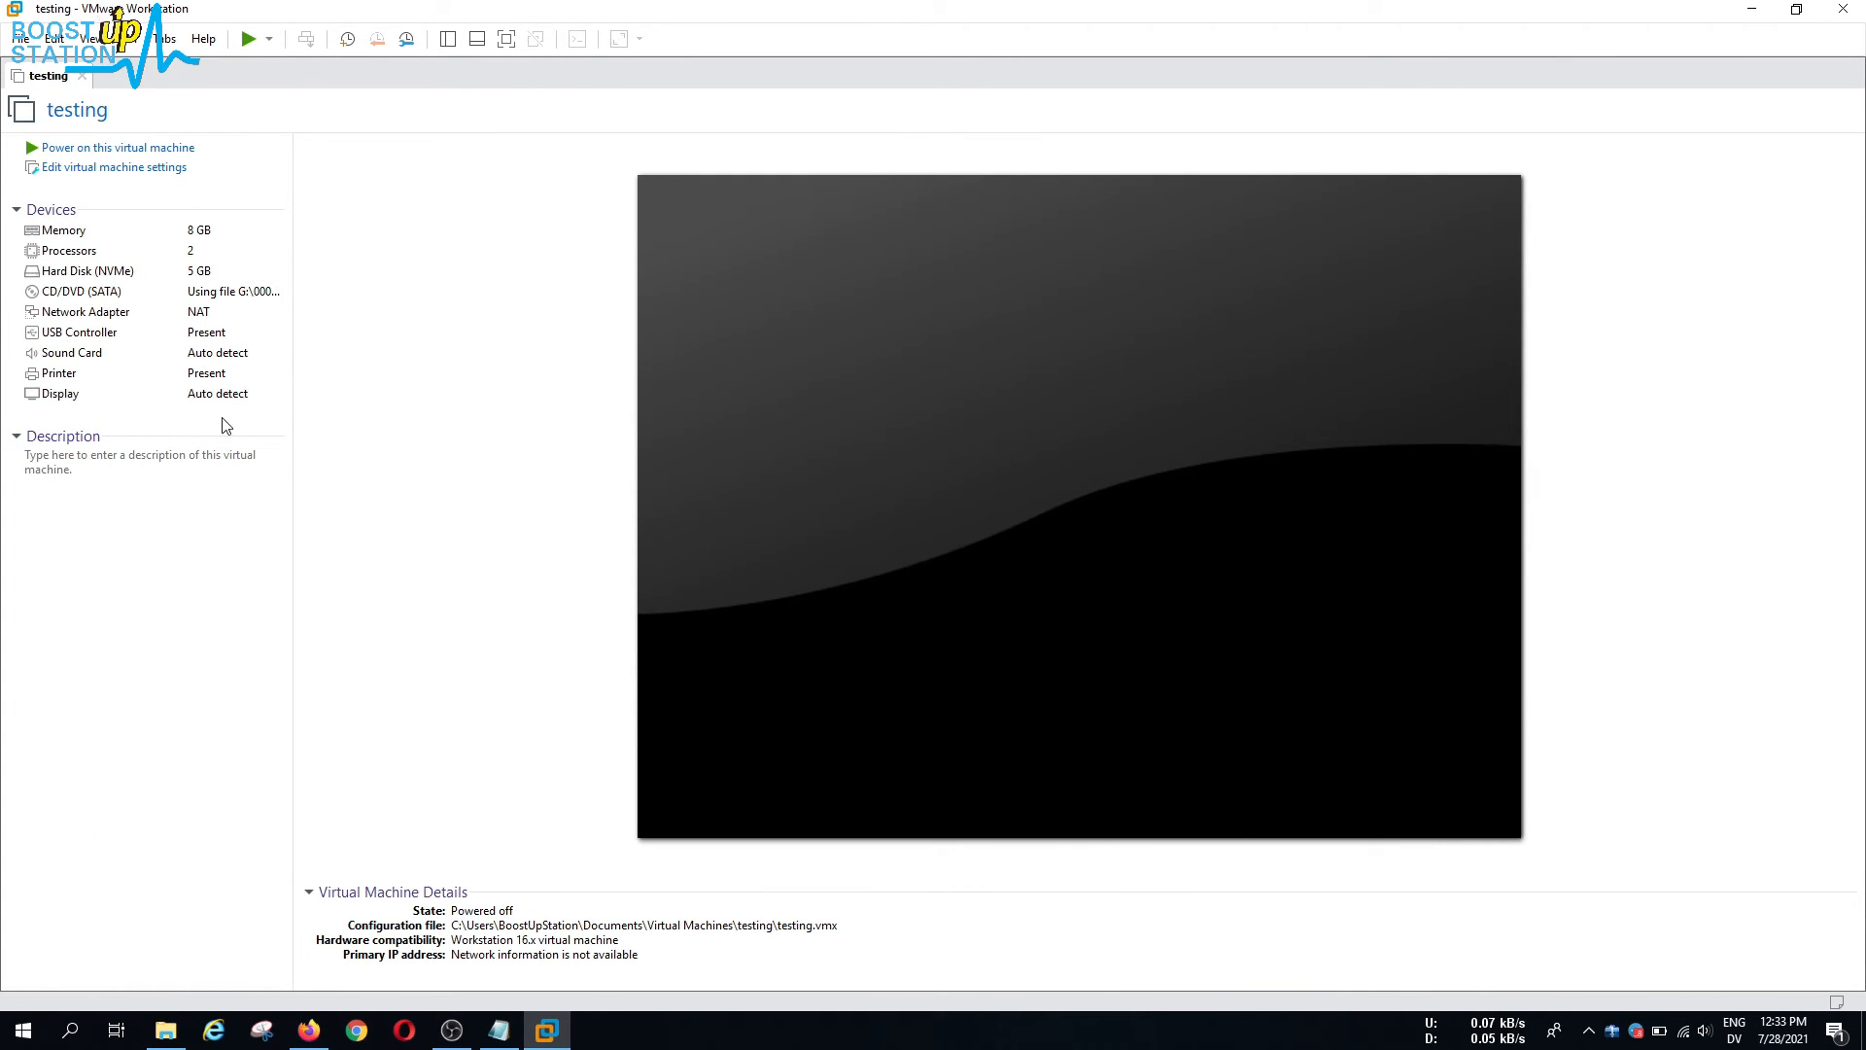
pyautogui.click(116, 552)
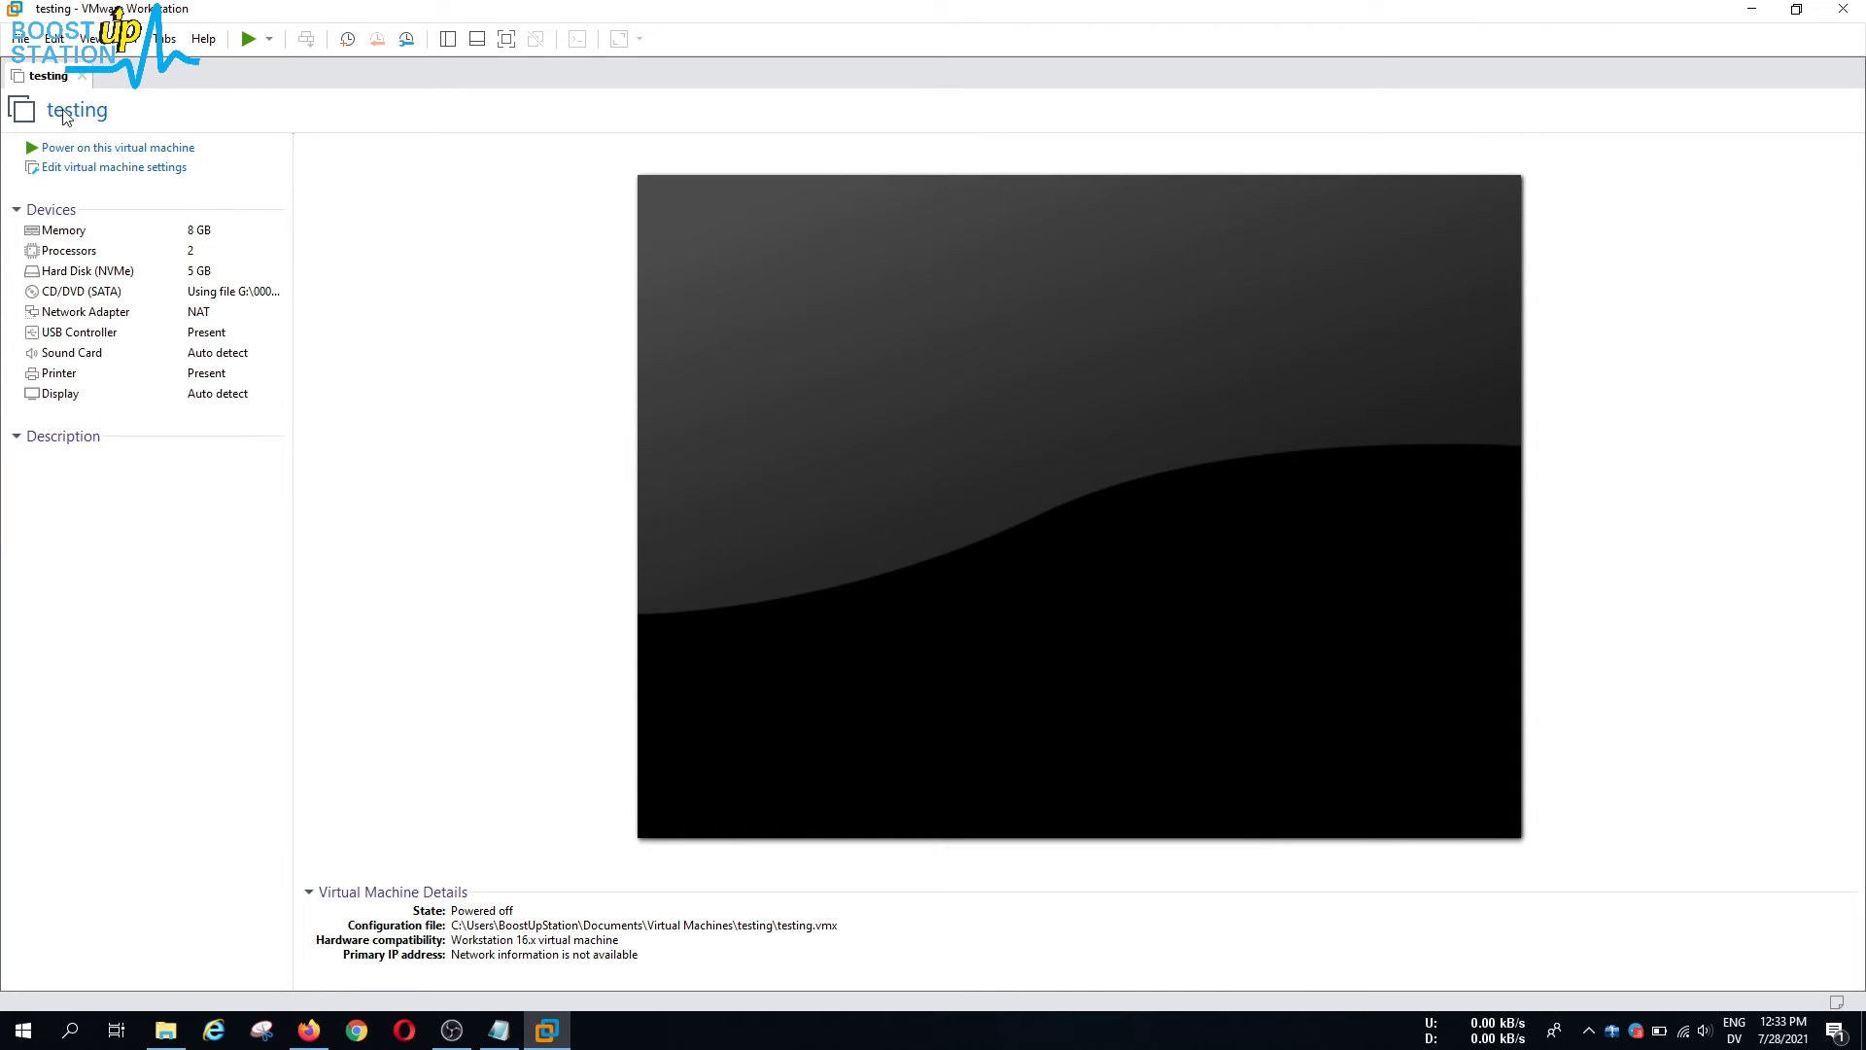
pyautogui.click(104, 179)
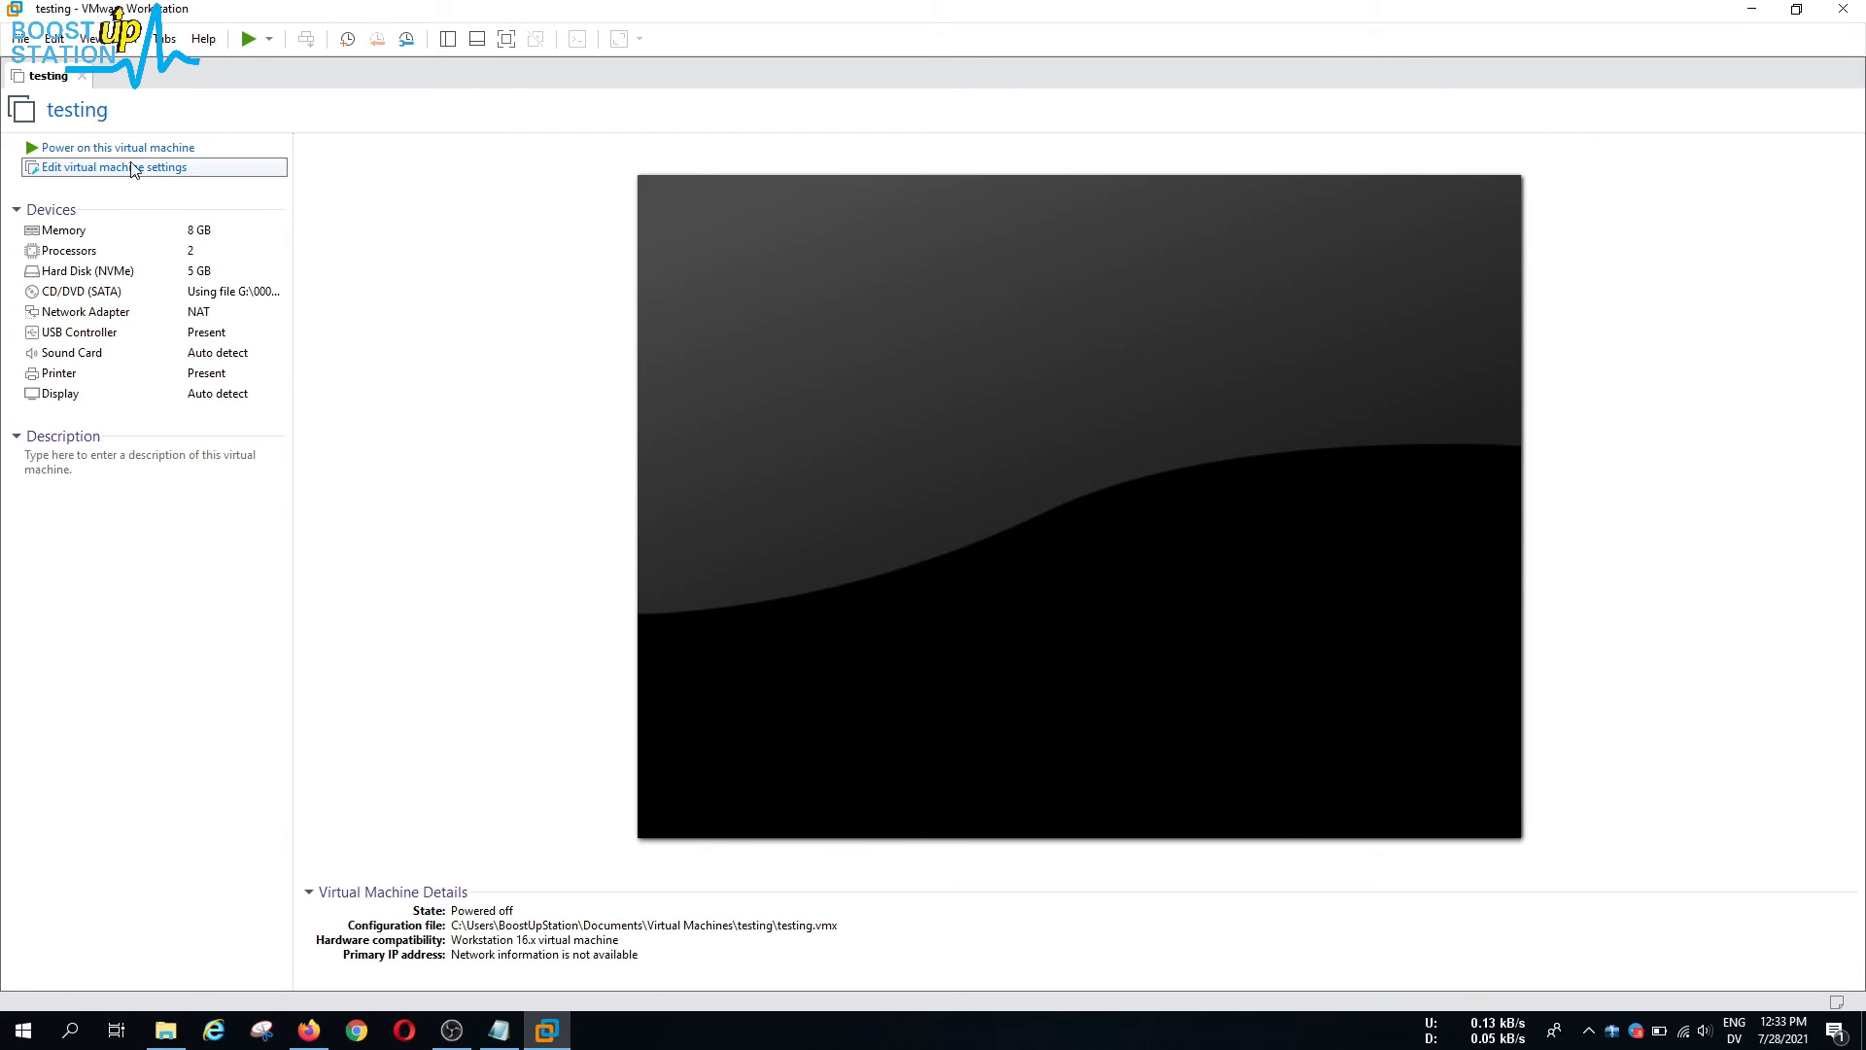
# - Attach the paragon hdd manager bios bootable iso file as the ISO image of the virtual machine's CD/DVD drive
pyautogui.click(134, 170)
pyautogui.click(731, 296)
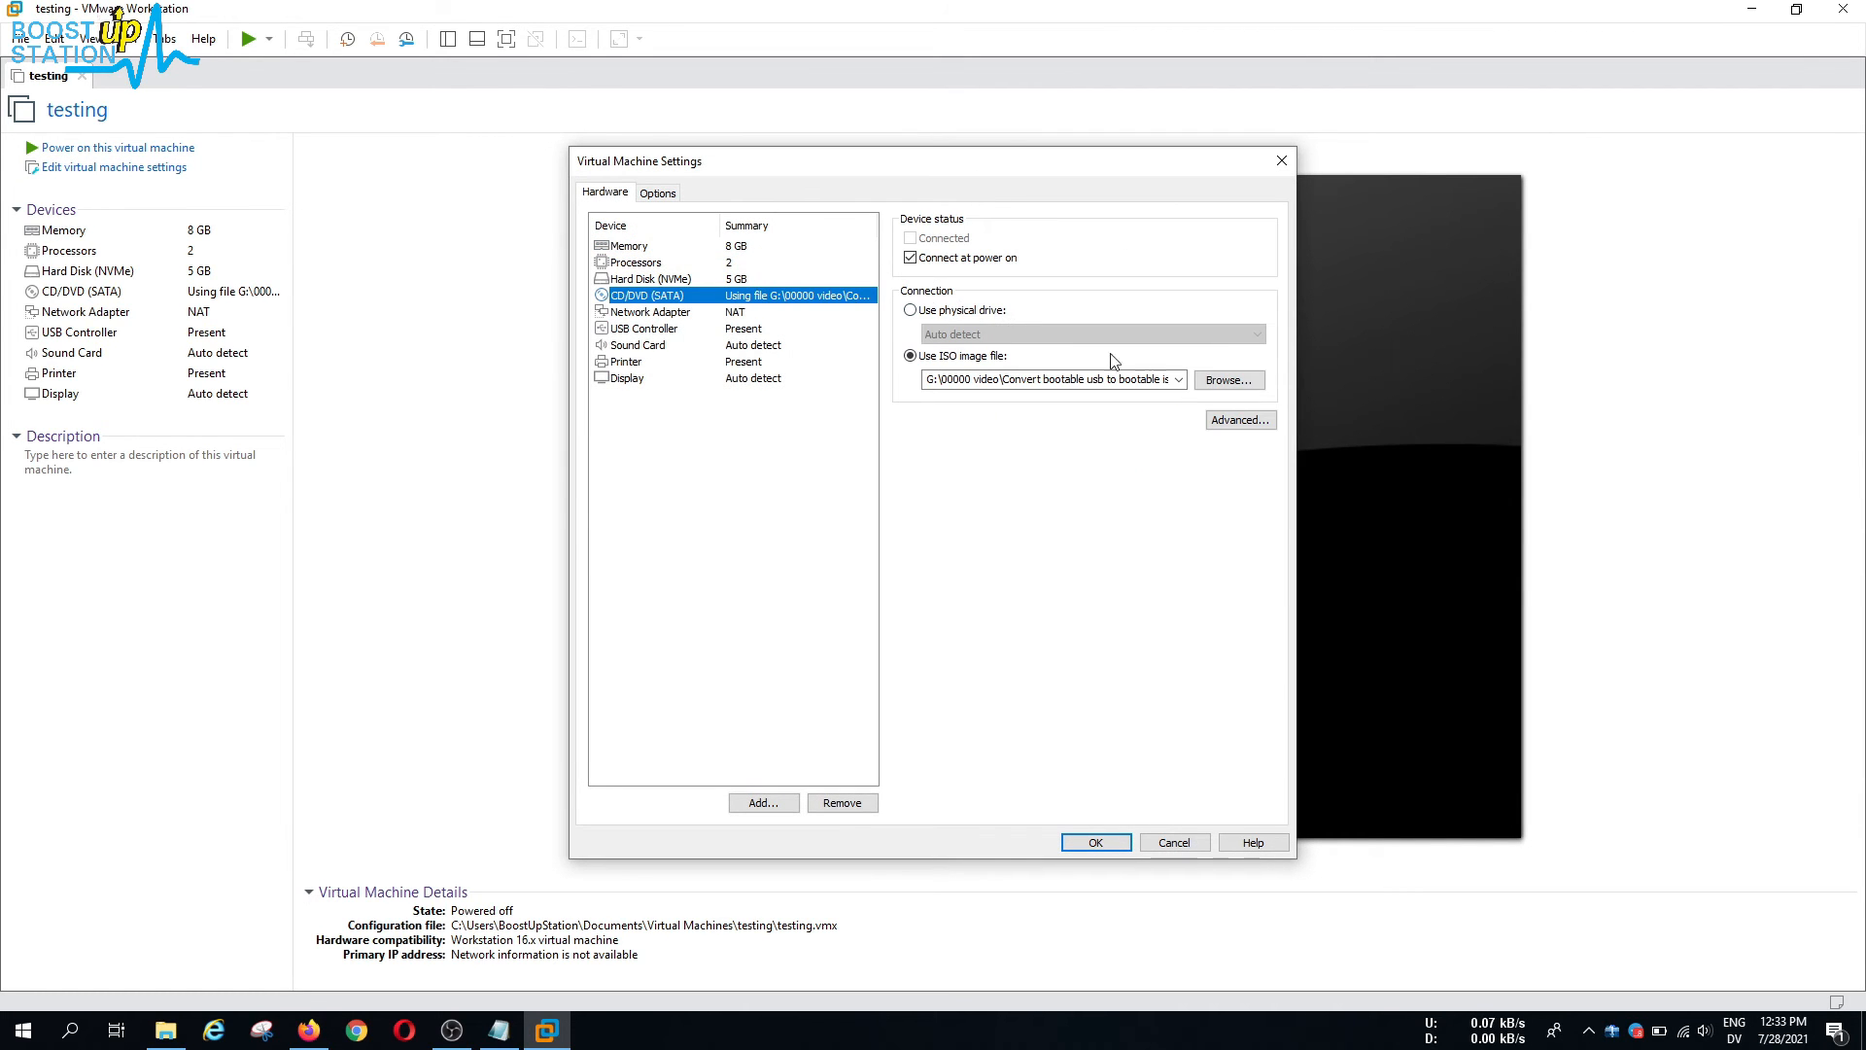
pyautogui.click(1227, 380)
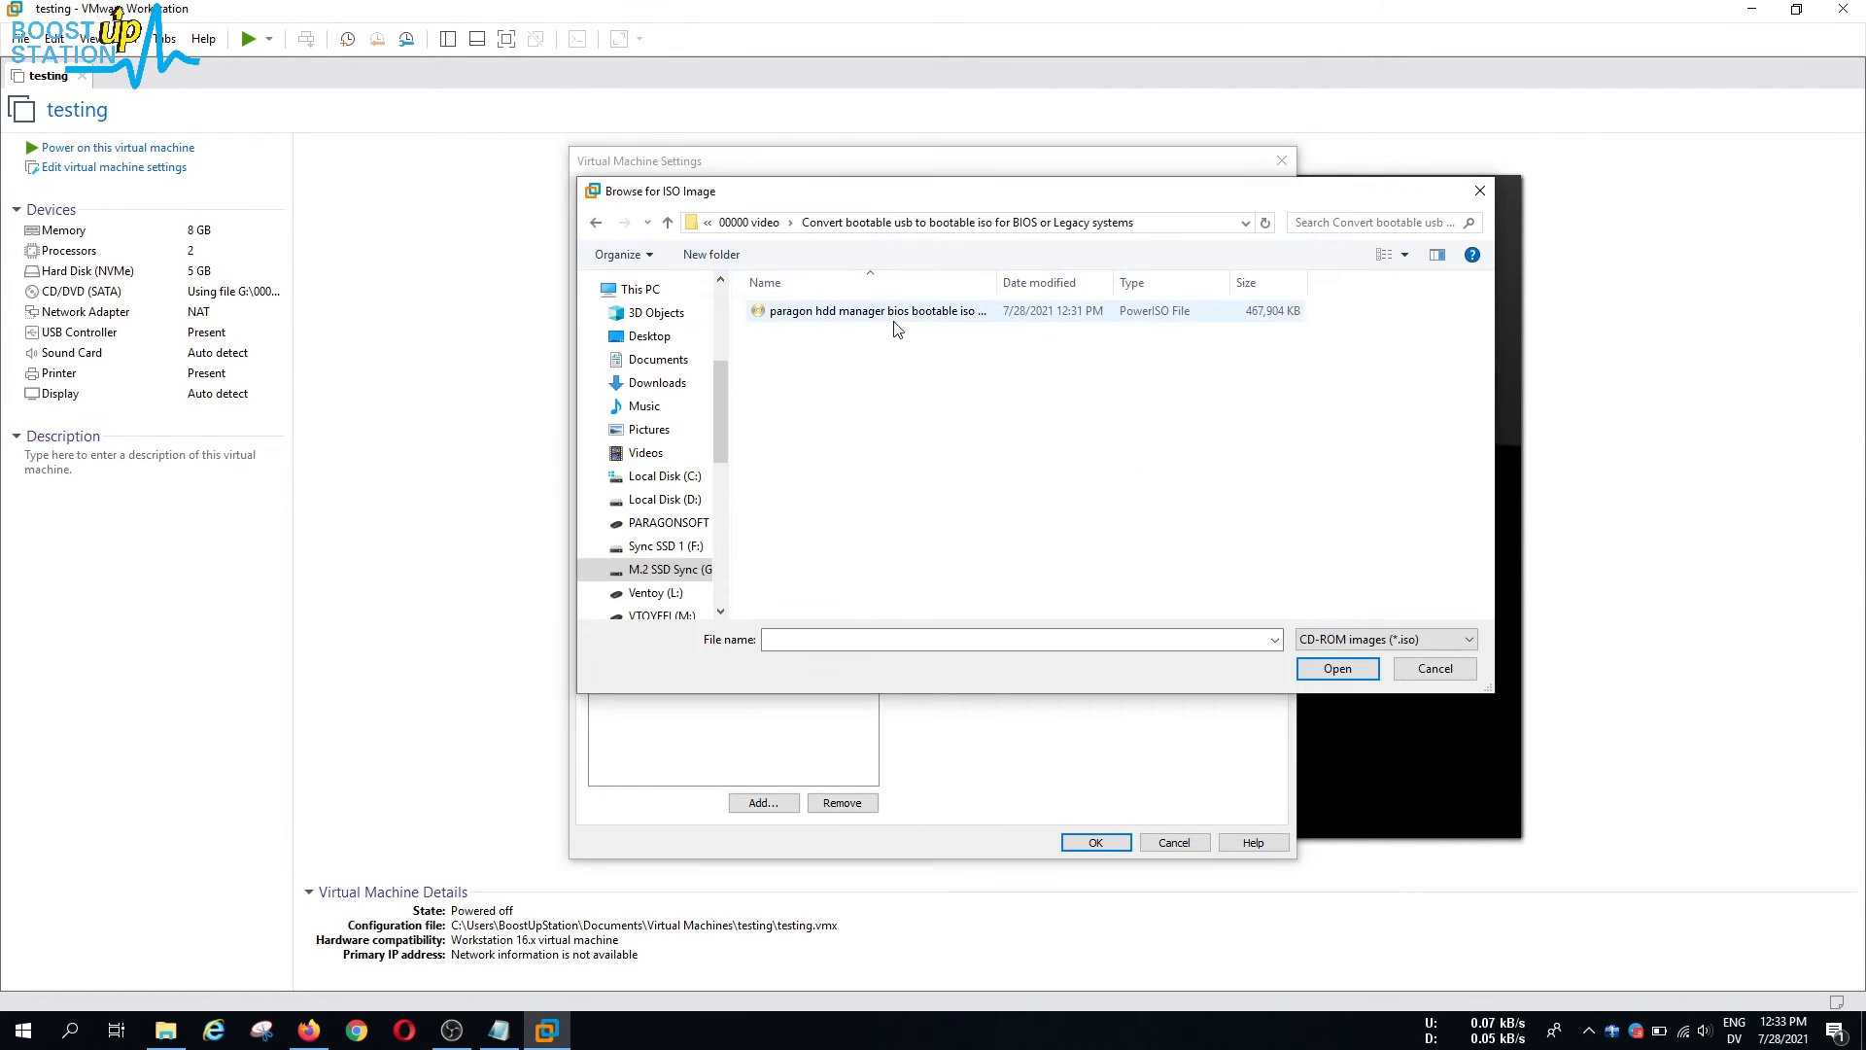
pyautogui.click(962, 313)
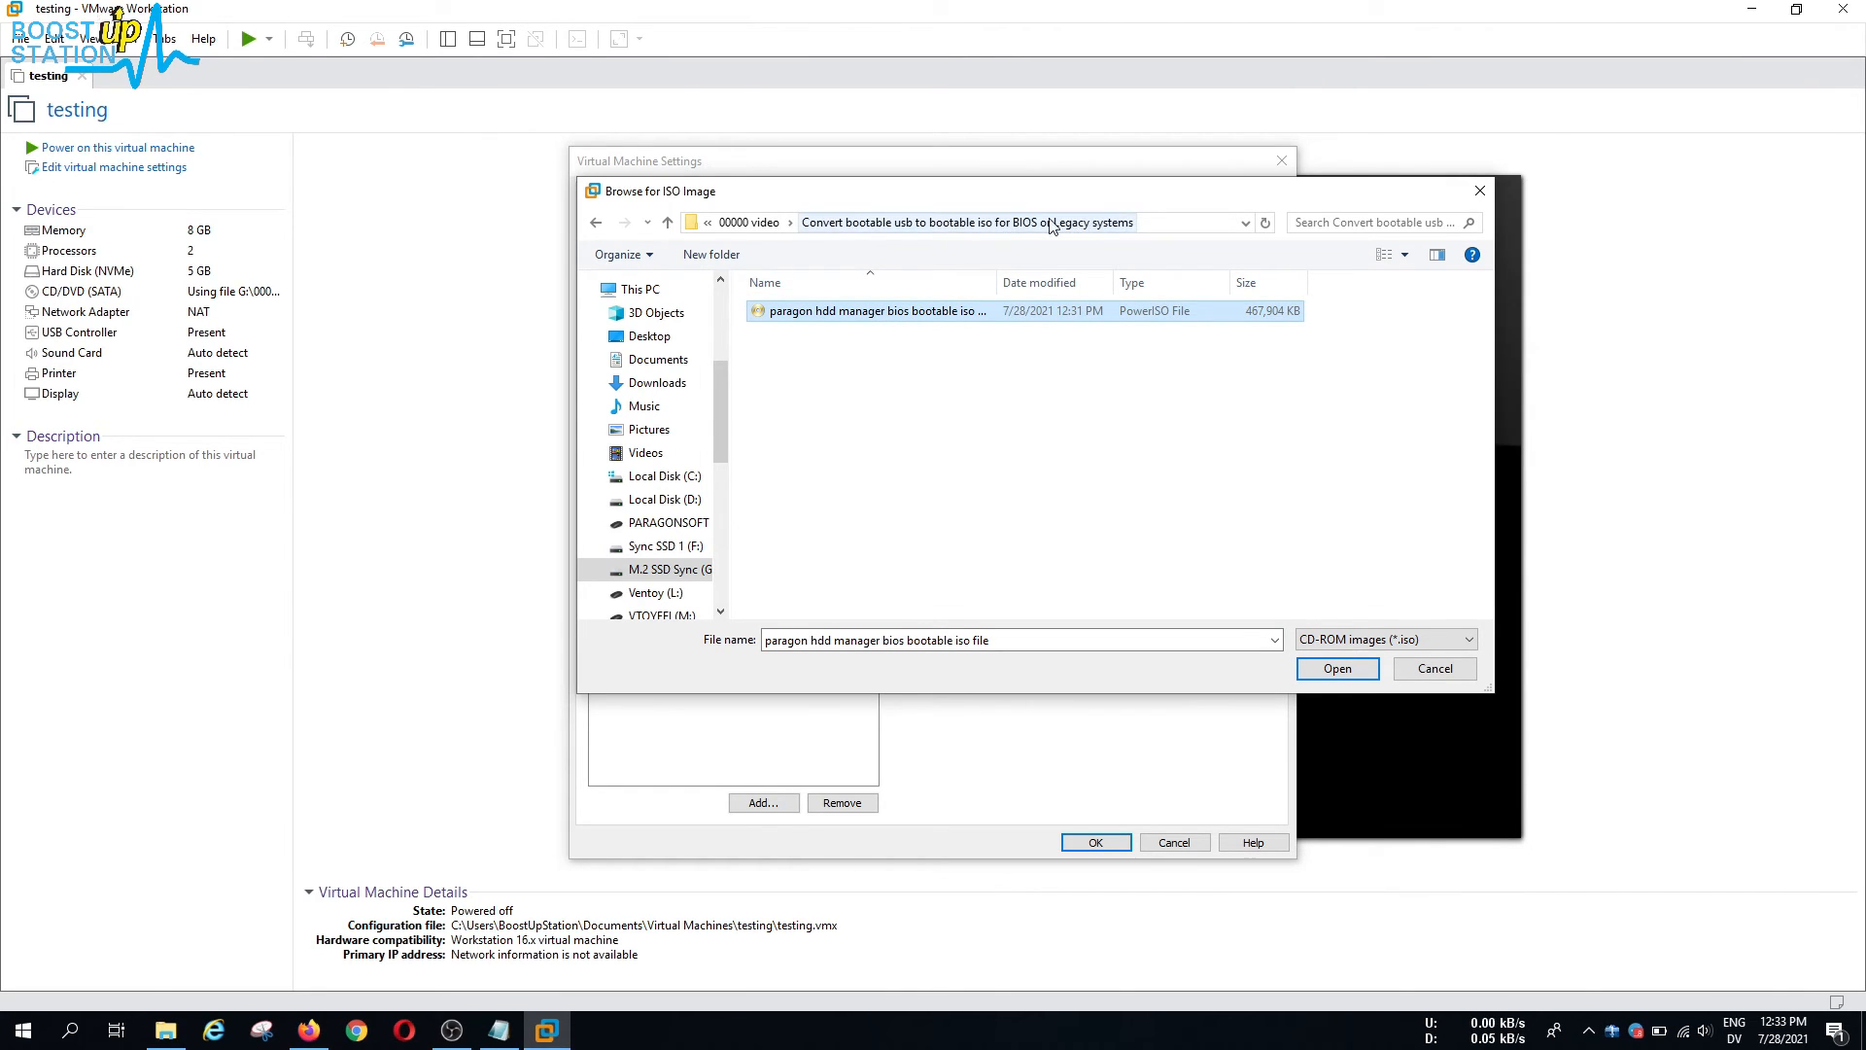
pyautogui.moveTo(997, 284); pyautogui.dragTo(1078, 290)
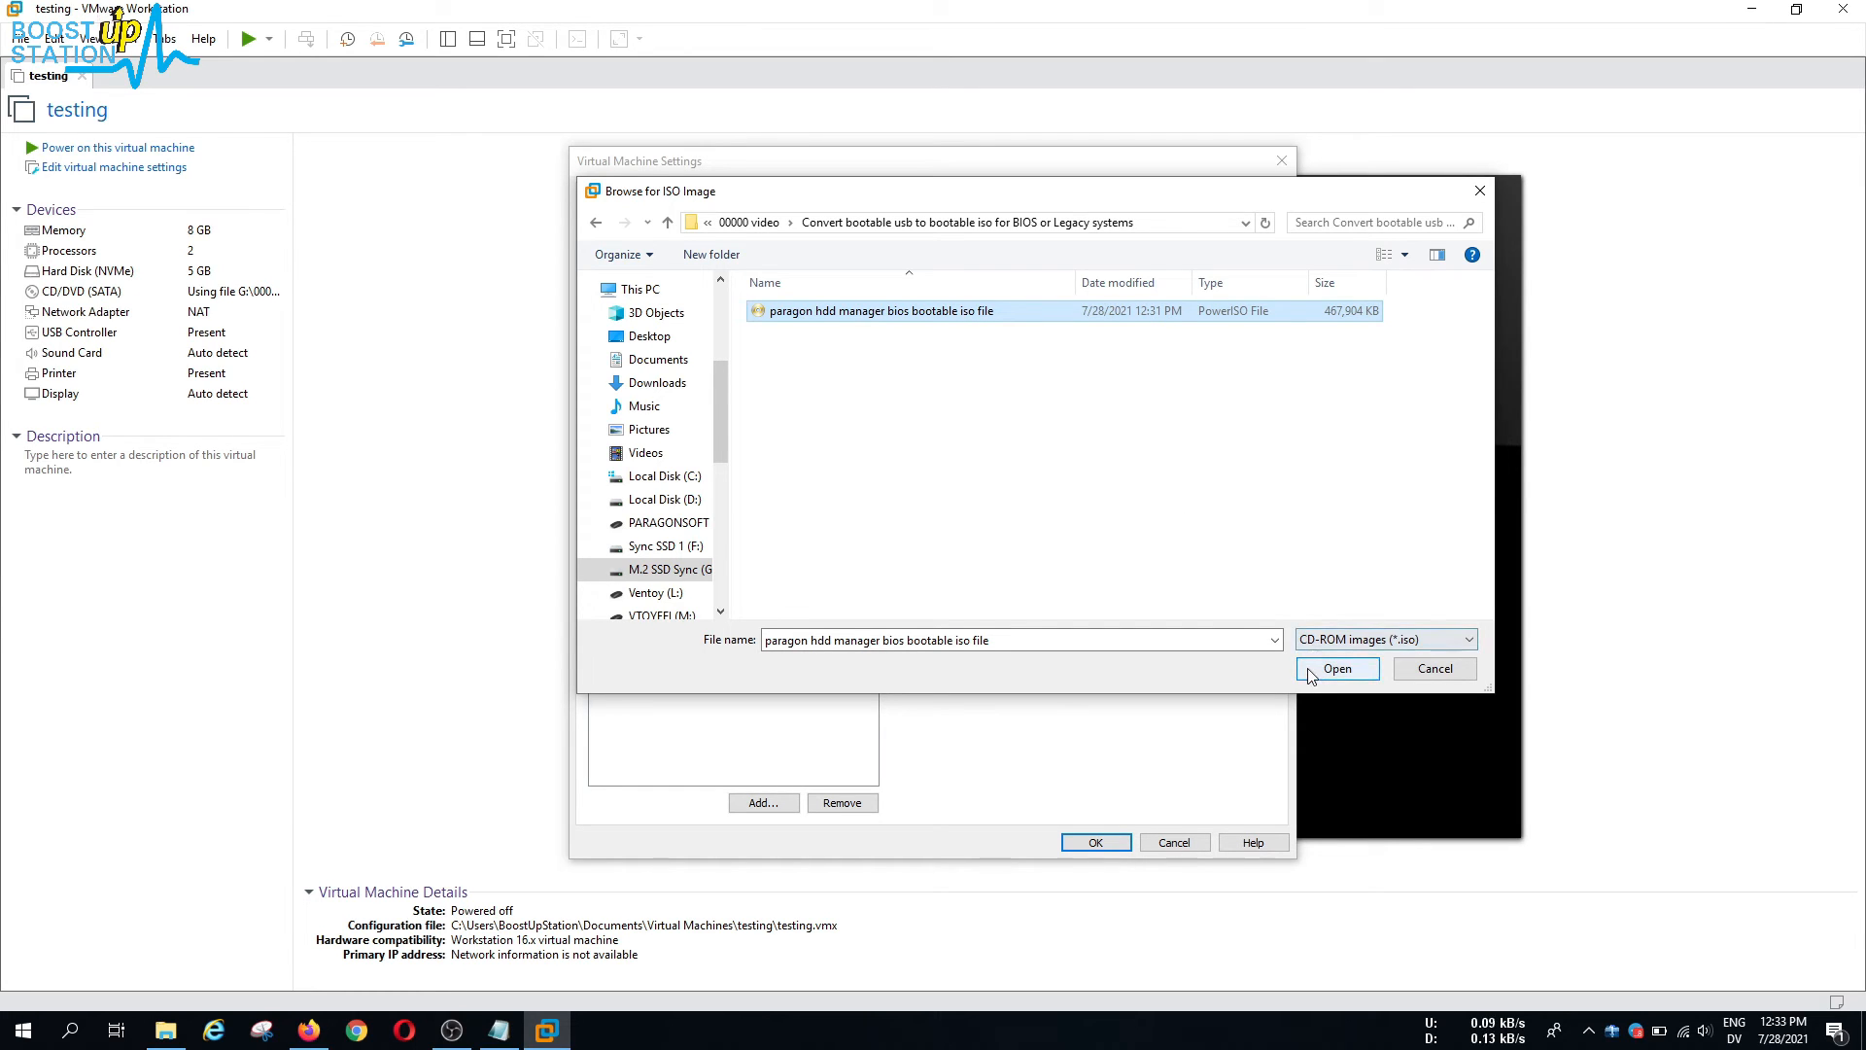
pyautogui.click(1337, 669)
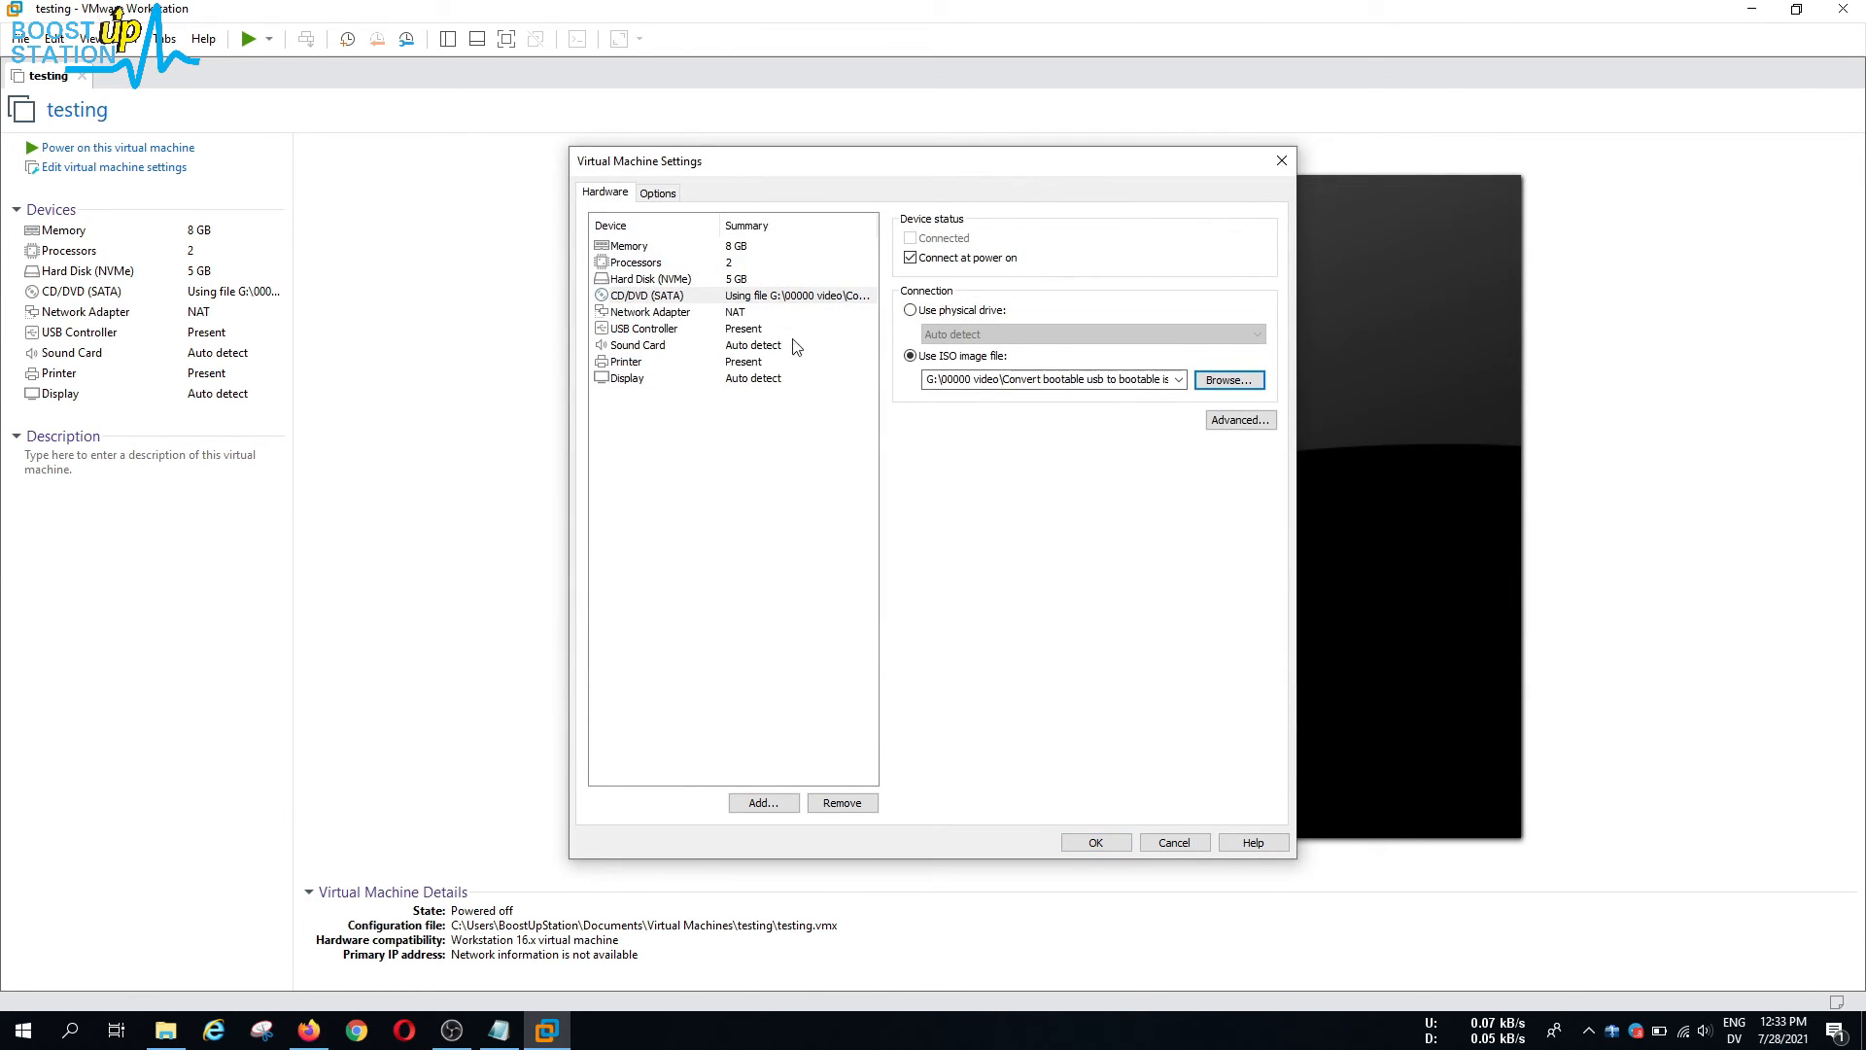
# - Set the virtual machine's firmware type to BIOS in the advanced options and save the settings
pyautogui.click(660, 194)
pyautogui.click(688, 445)
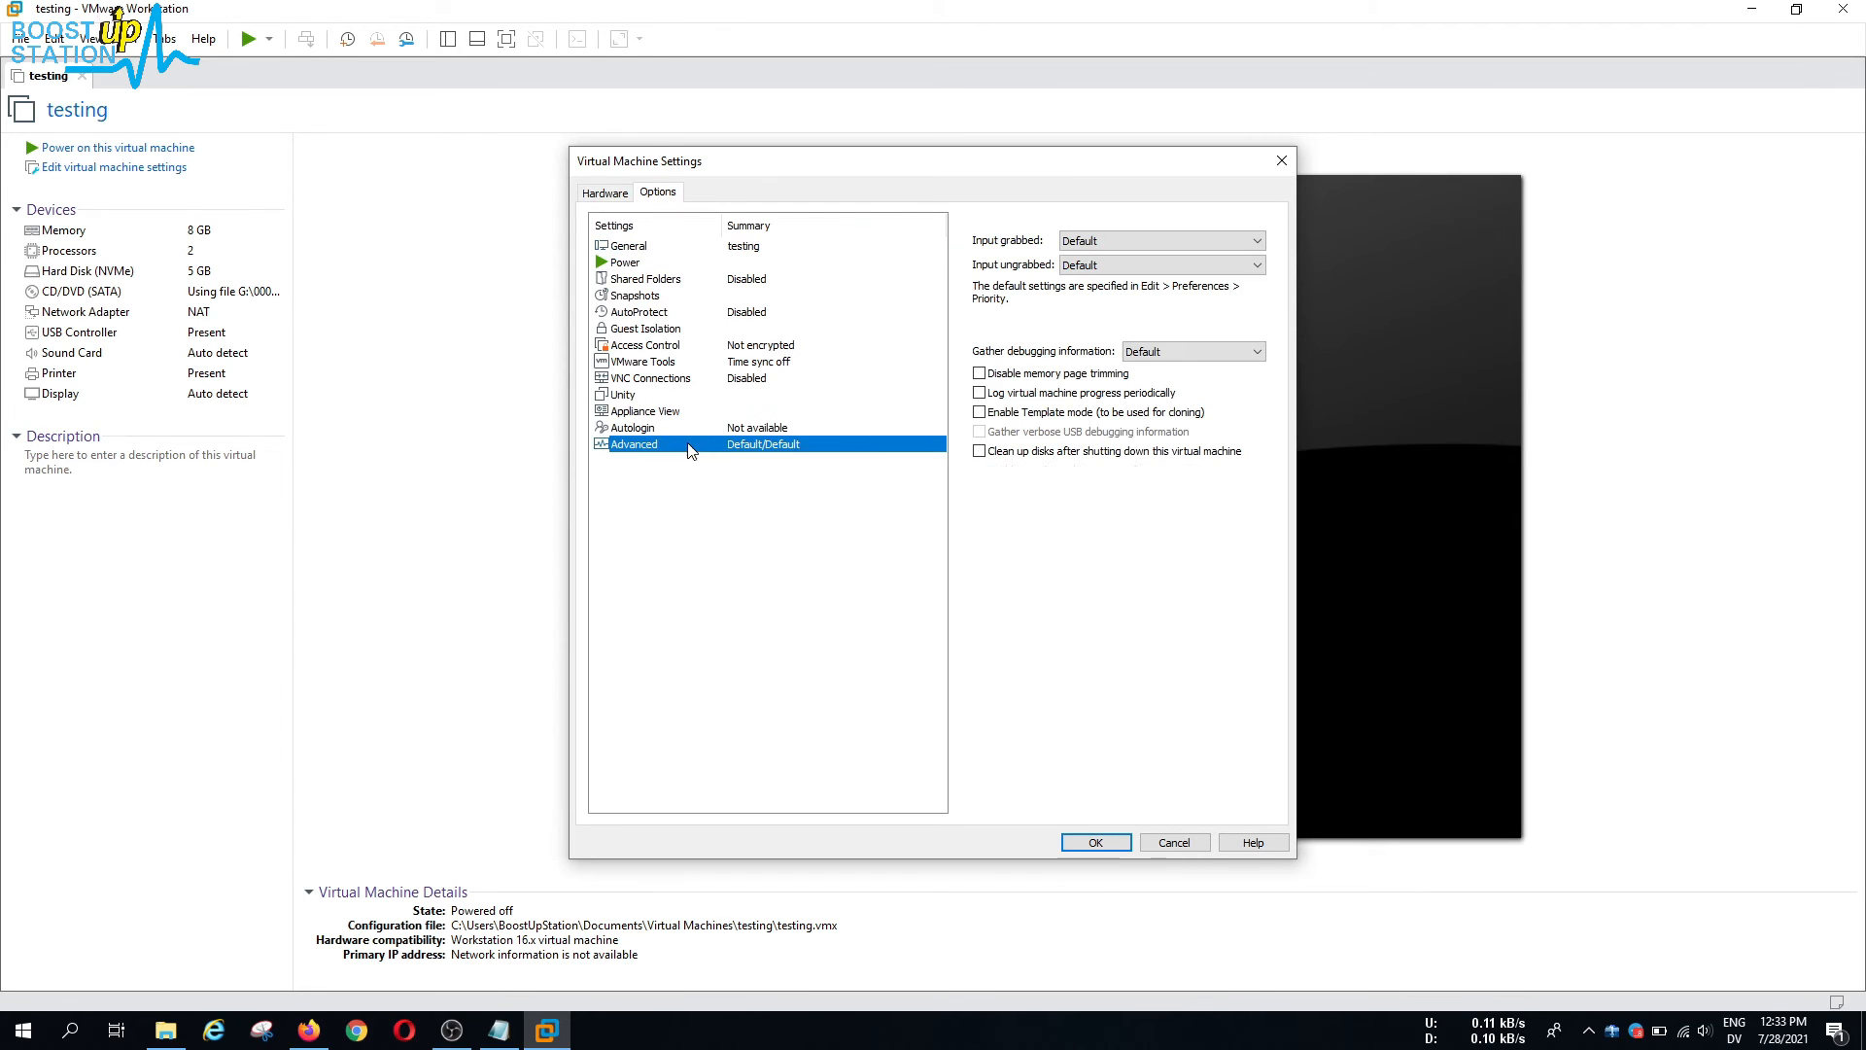
pyautogui.click(997, 556)
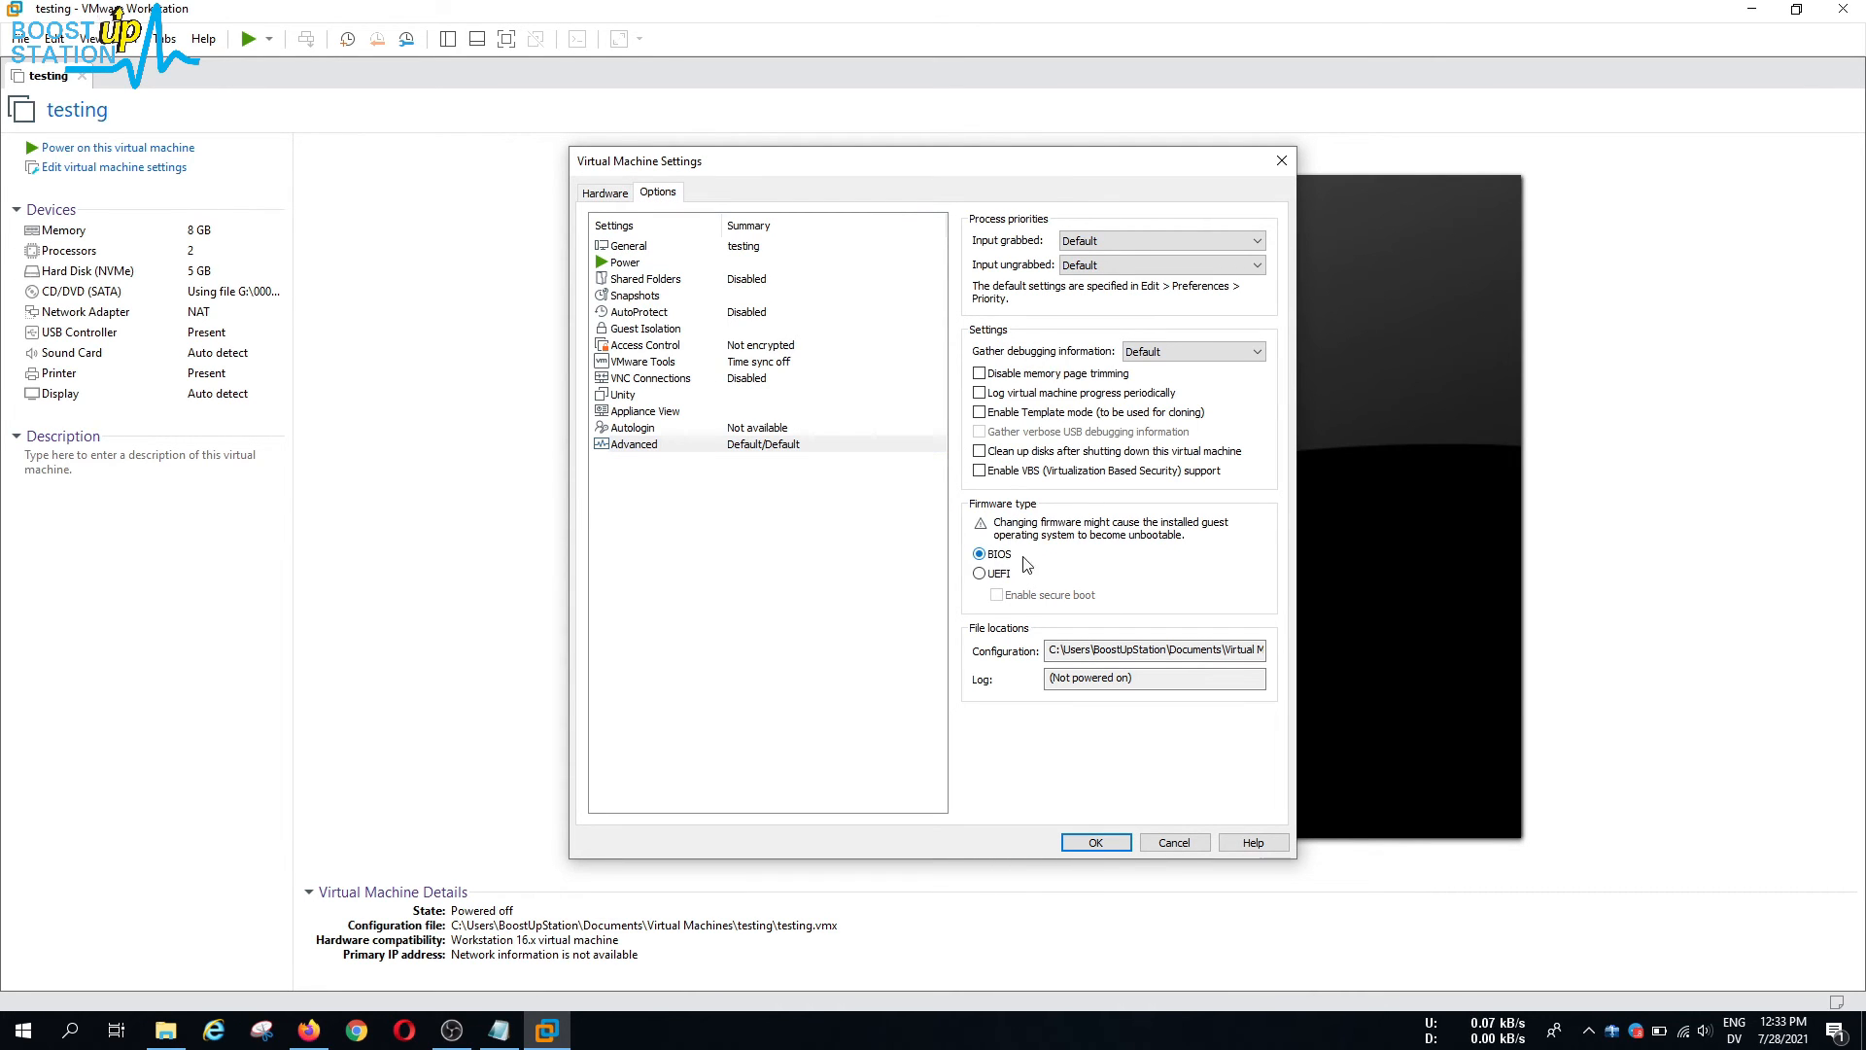
pyautogui.click(1097, 842)
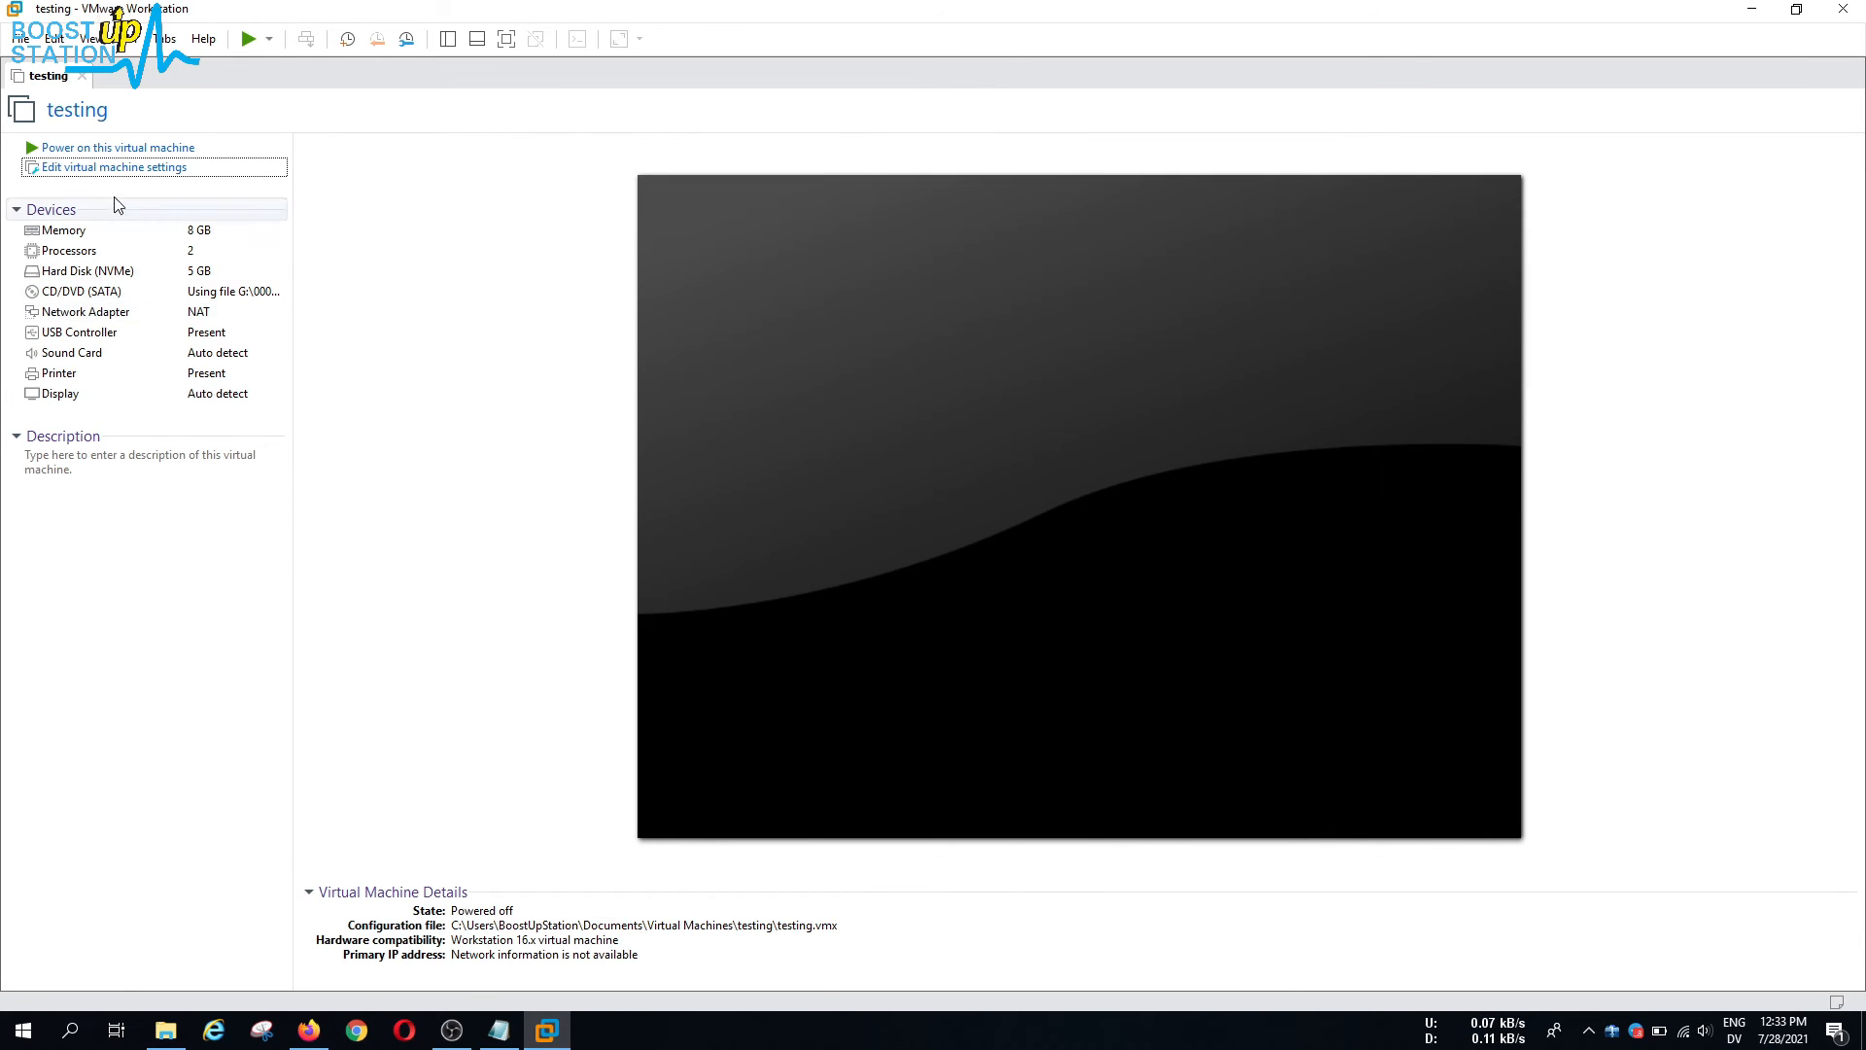
# - Power on the testing virtual machine to boot it from the ISO, directing input into the guest and releasing it again
pyautogui.click(117, 148)
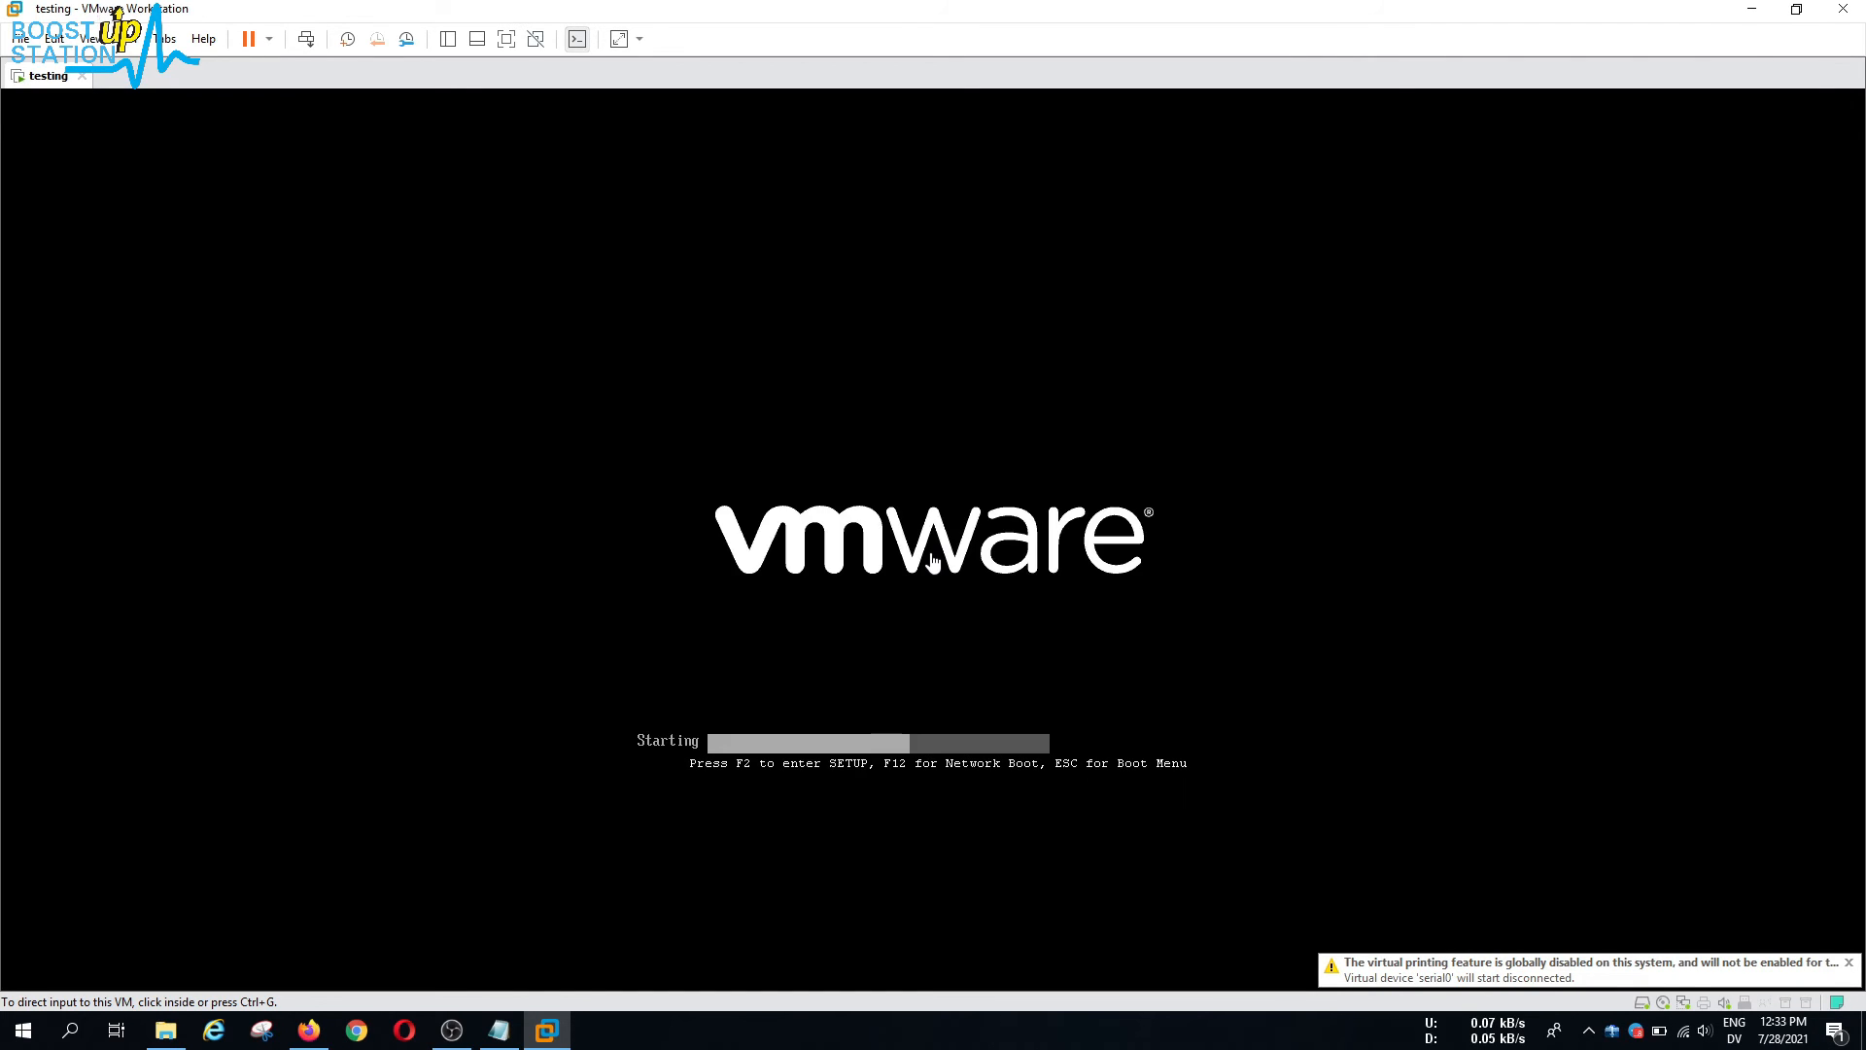
pyautogui.click(904, 621)
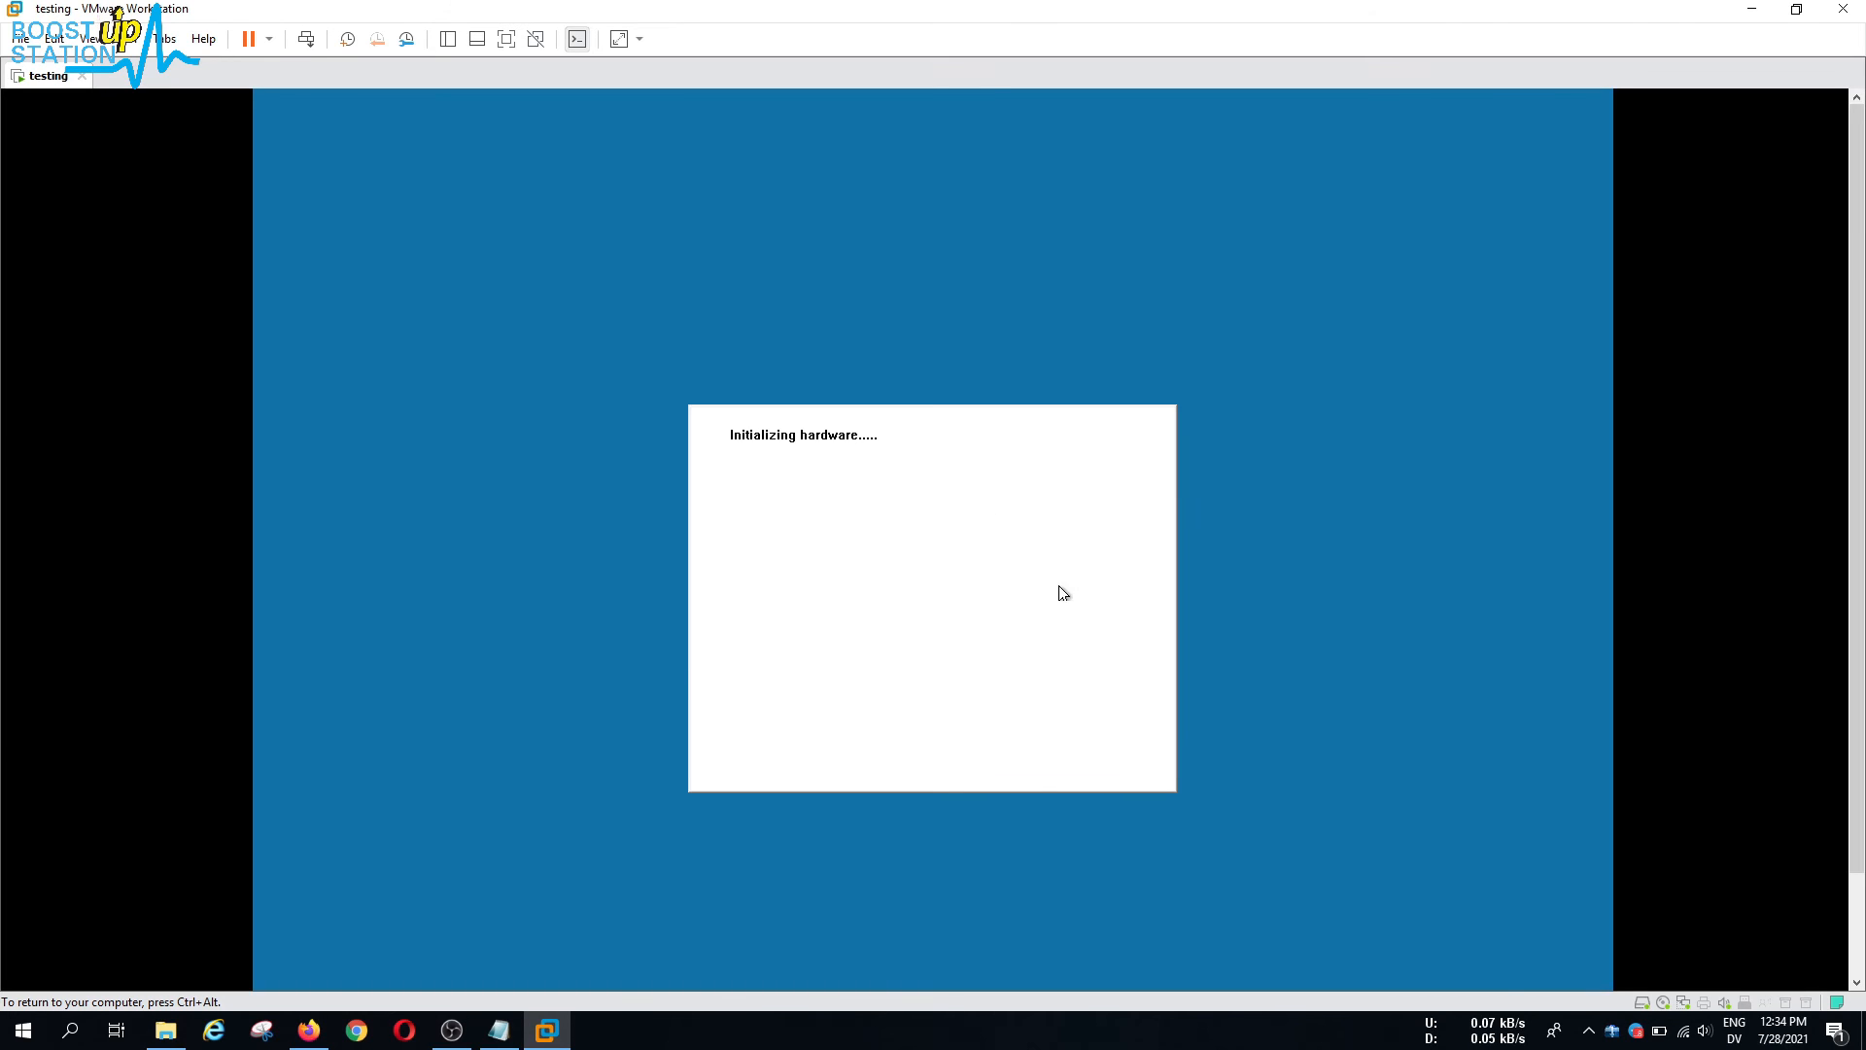
pyautogui.hotkey('ctrl', 'alt')
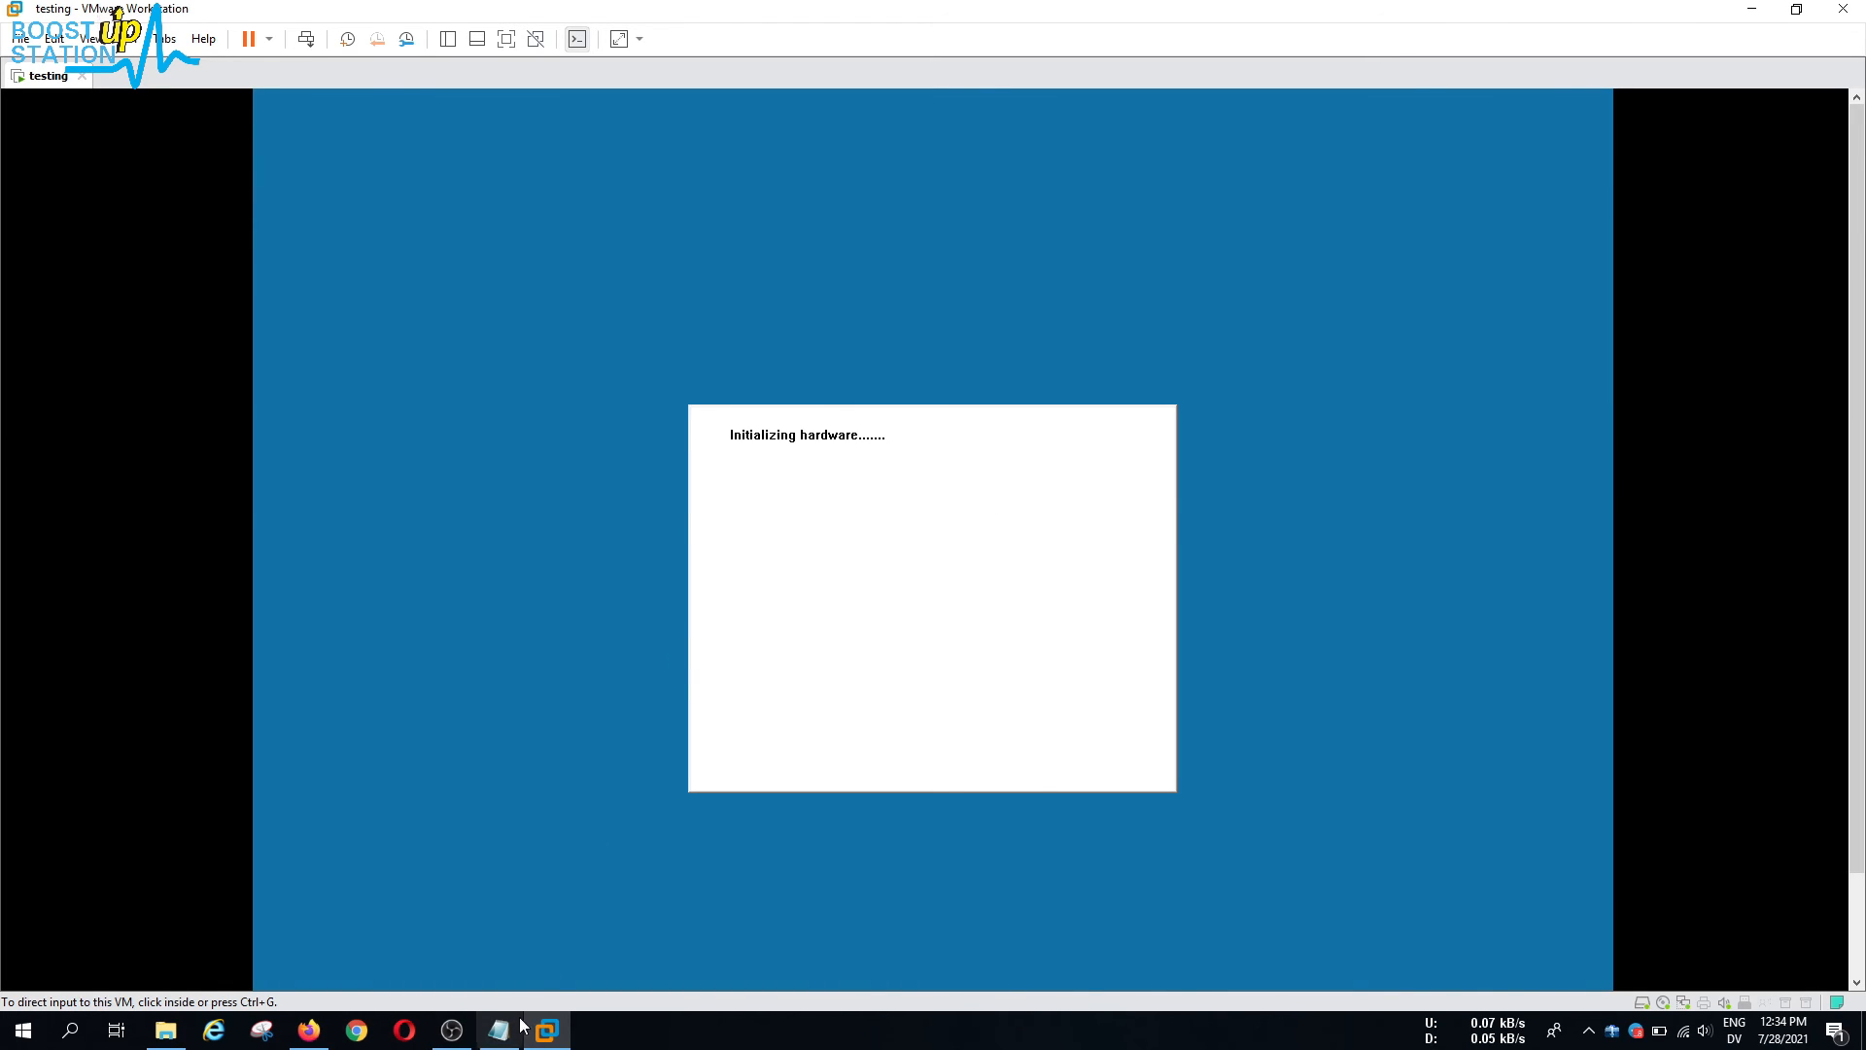
# - Switch to the Notepad notes and review the UEFI-bootable conversion line, the video in description reference and the BIOS/Legacy-bootable ISO image title
pyautogui.click(499, 1030)
pyautogui.moveTo(15, 435); pyautogui.dragTo(795, 439)
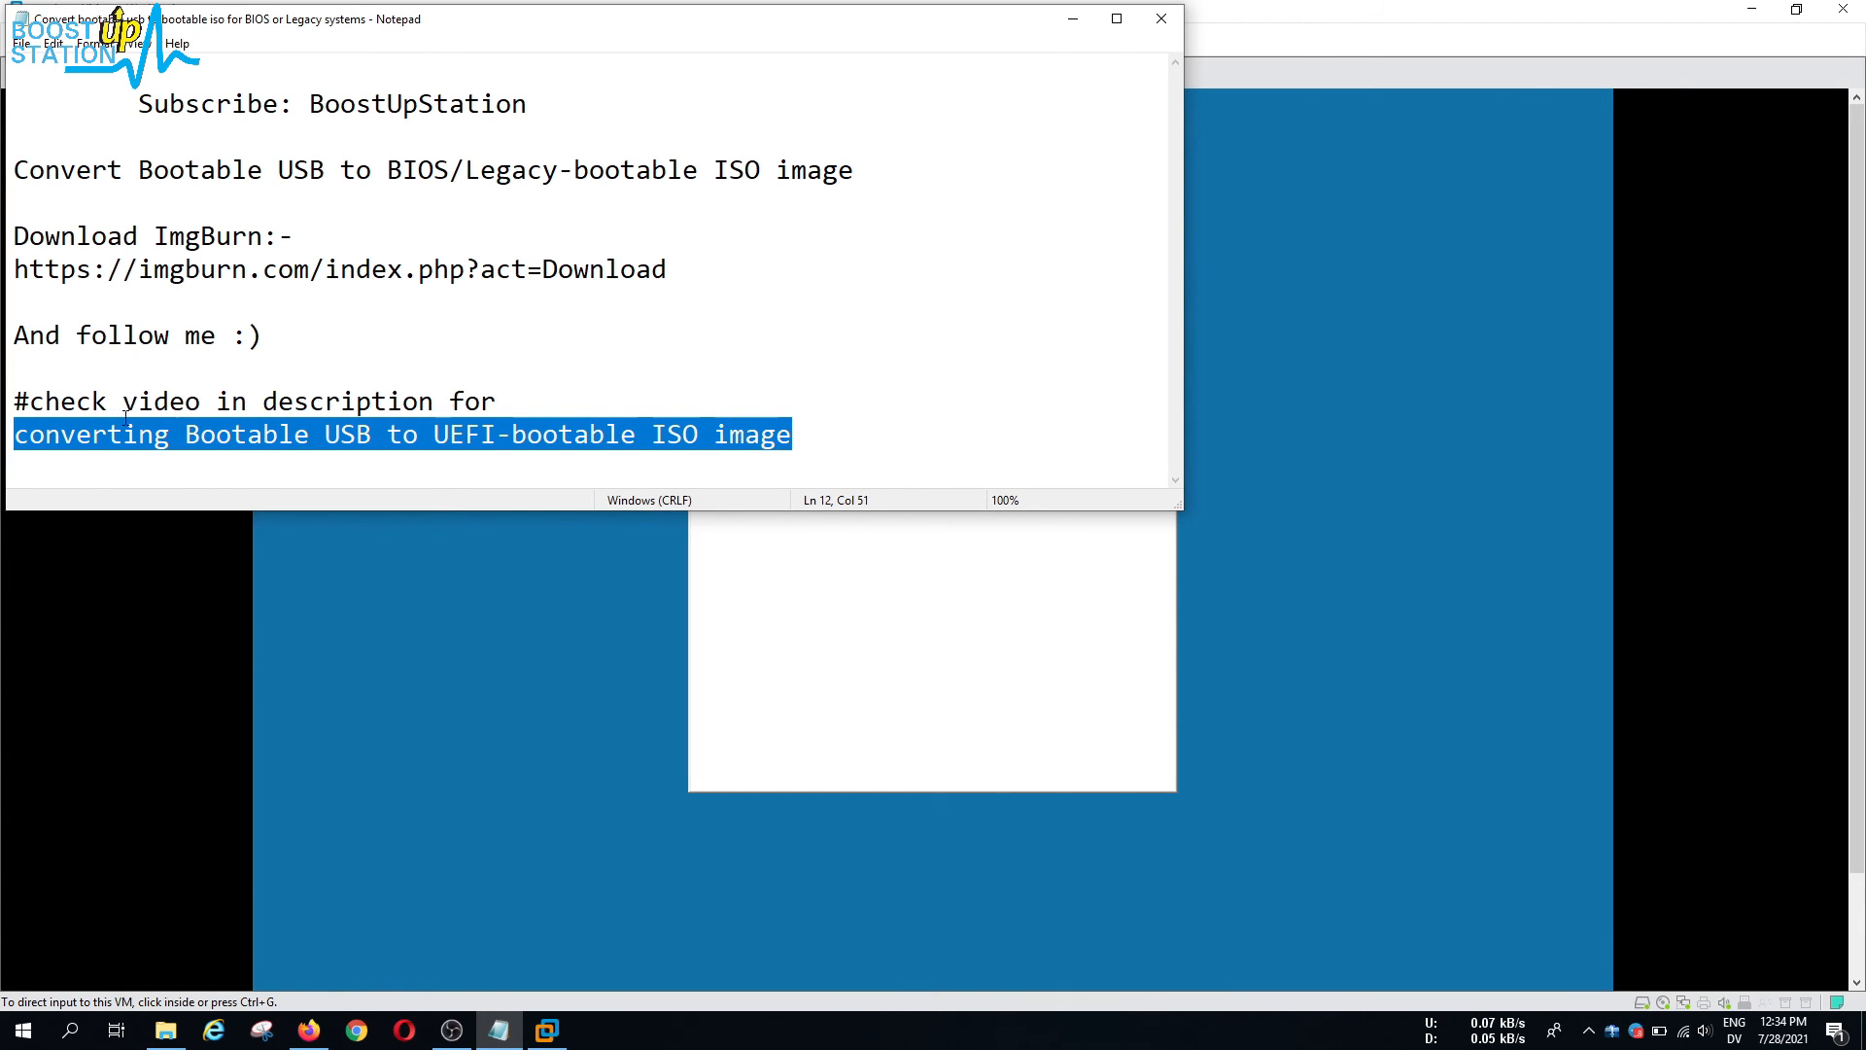
pyautogui.moveTo(123, 401); pyautogui.dragTo(434, 396)
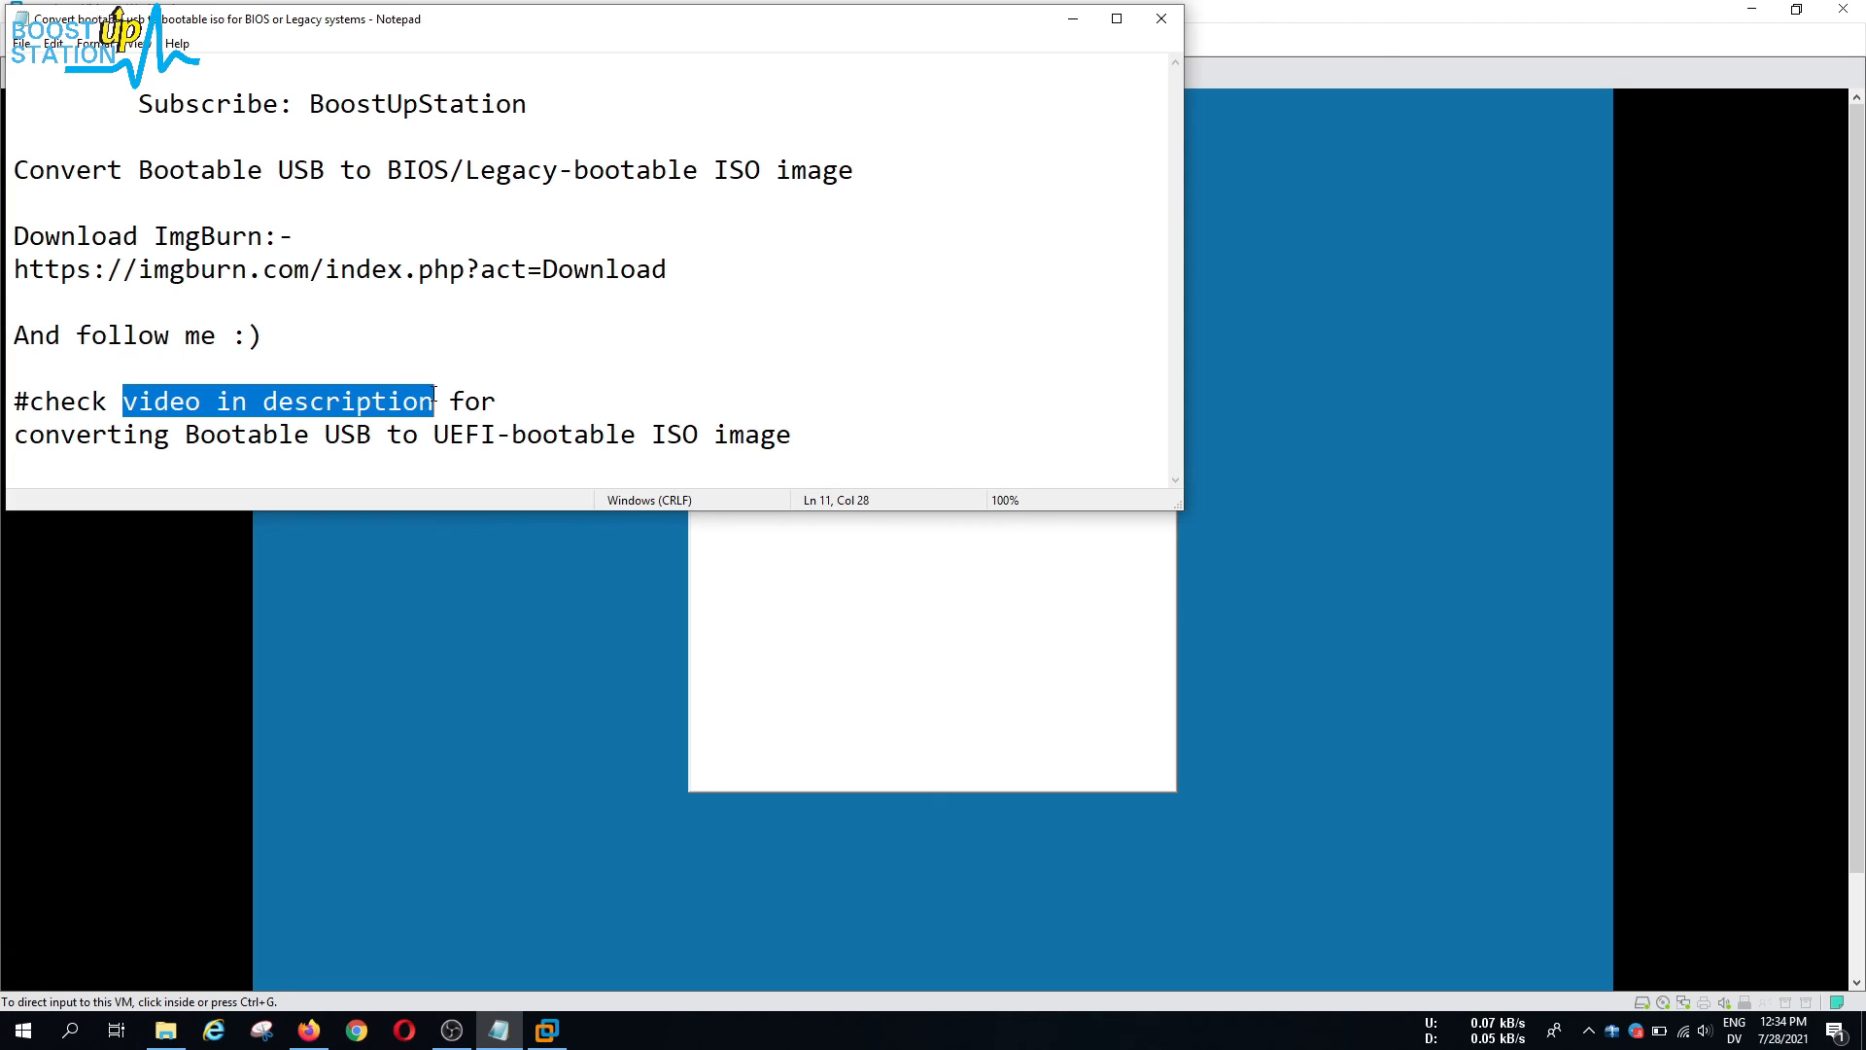
pyautogui.click(556, 420)
pyautogui.press('End')
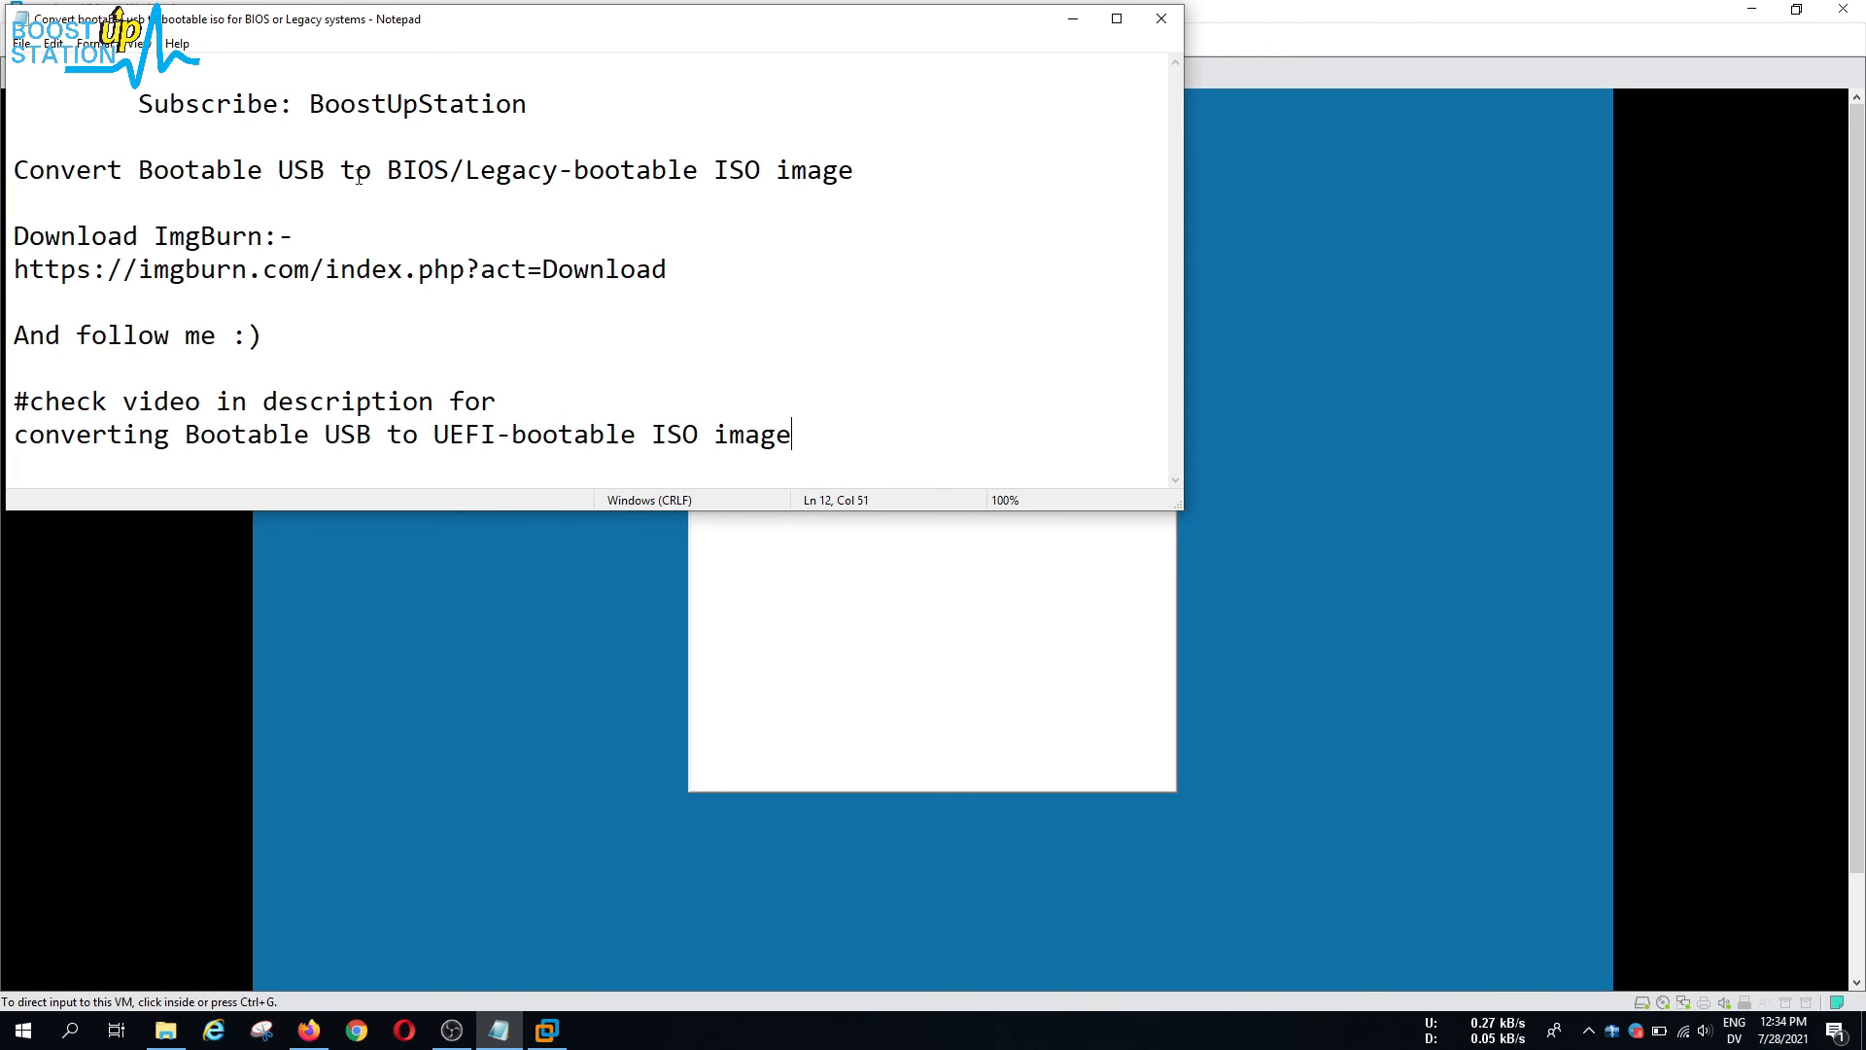
pyautogui.moveTo(397, 174); pyautogui.dragTo(855, 180)
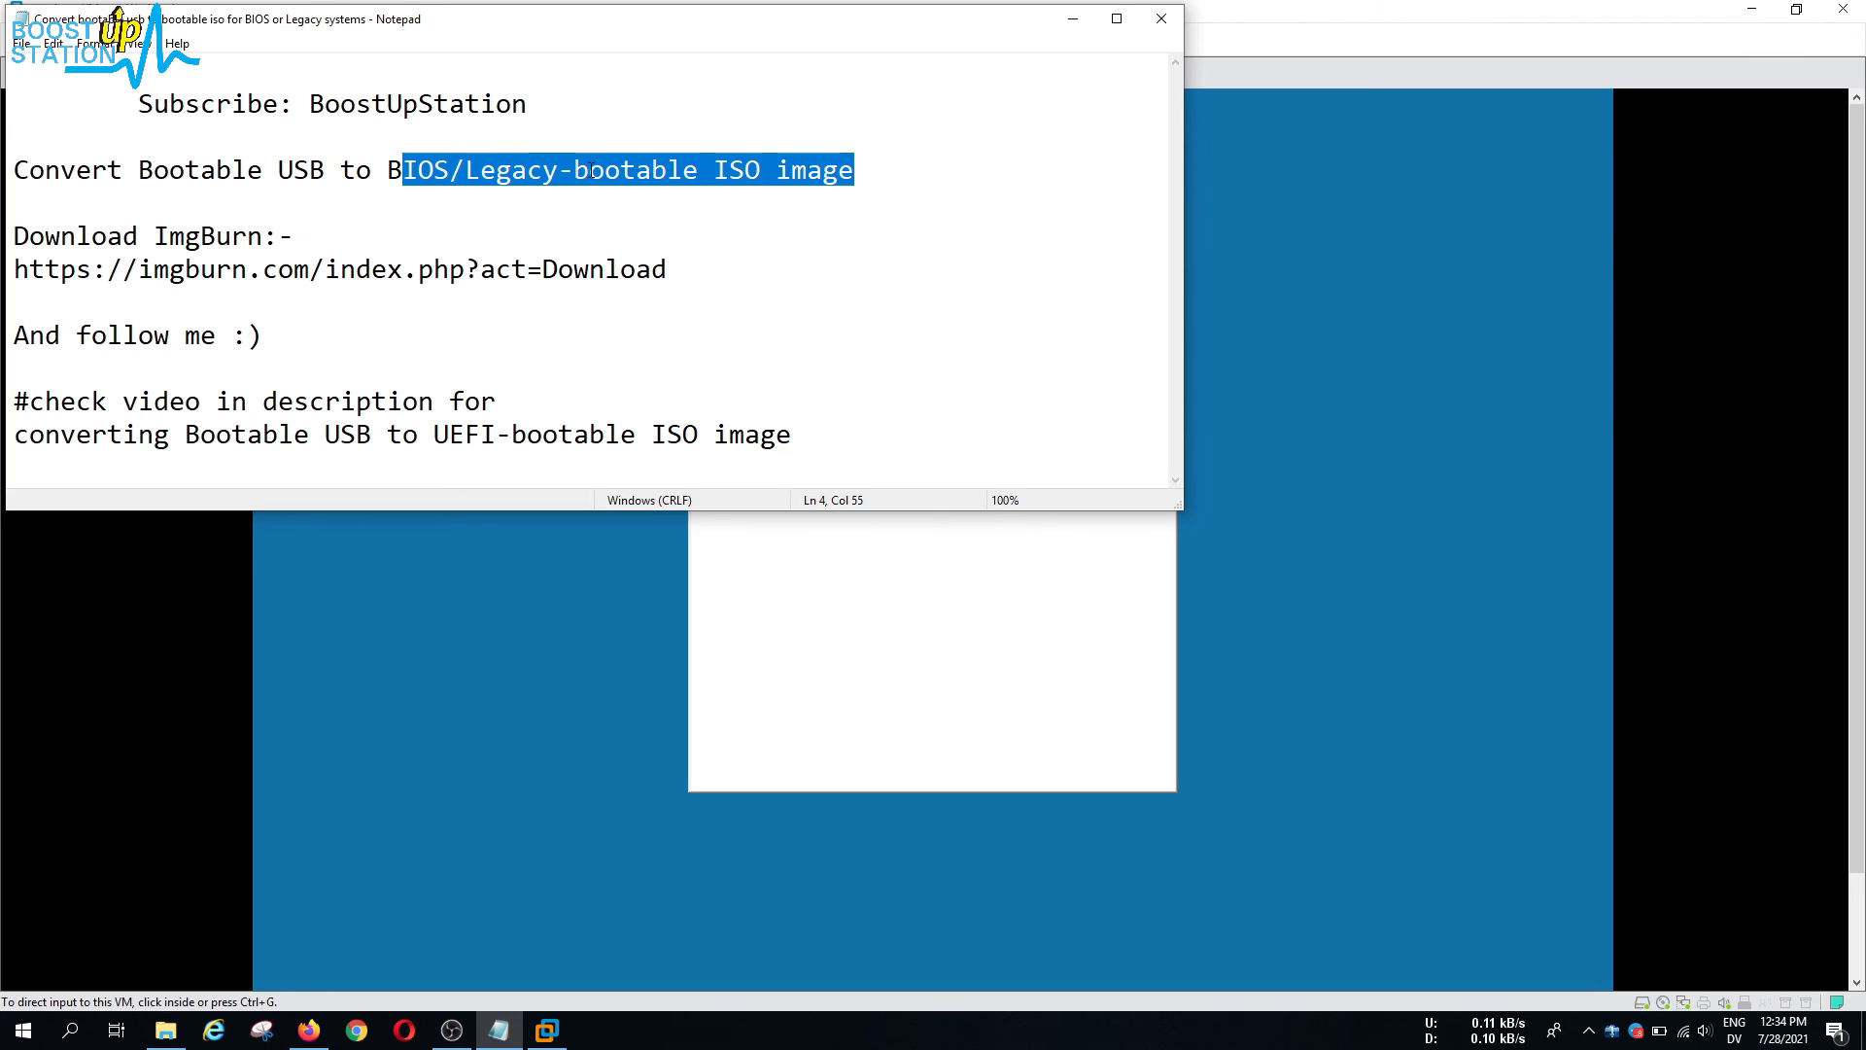
pyautogui.click(492, 167)
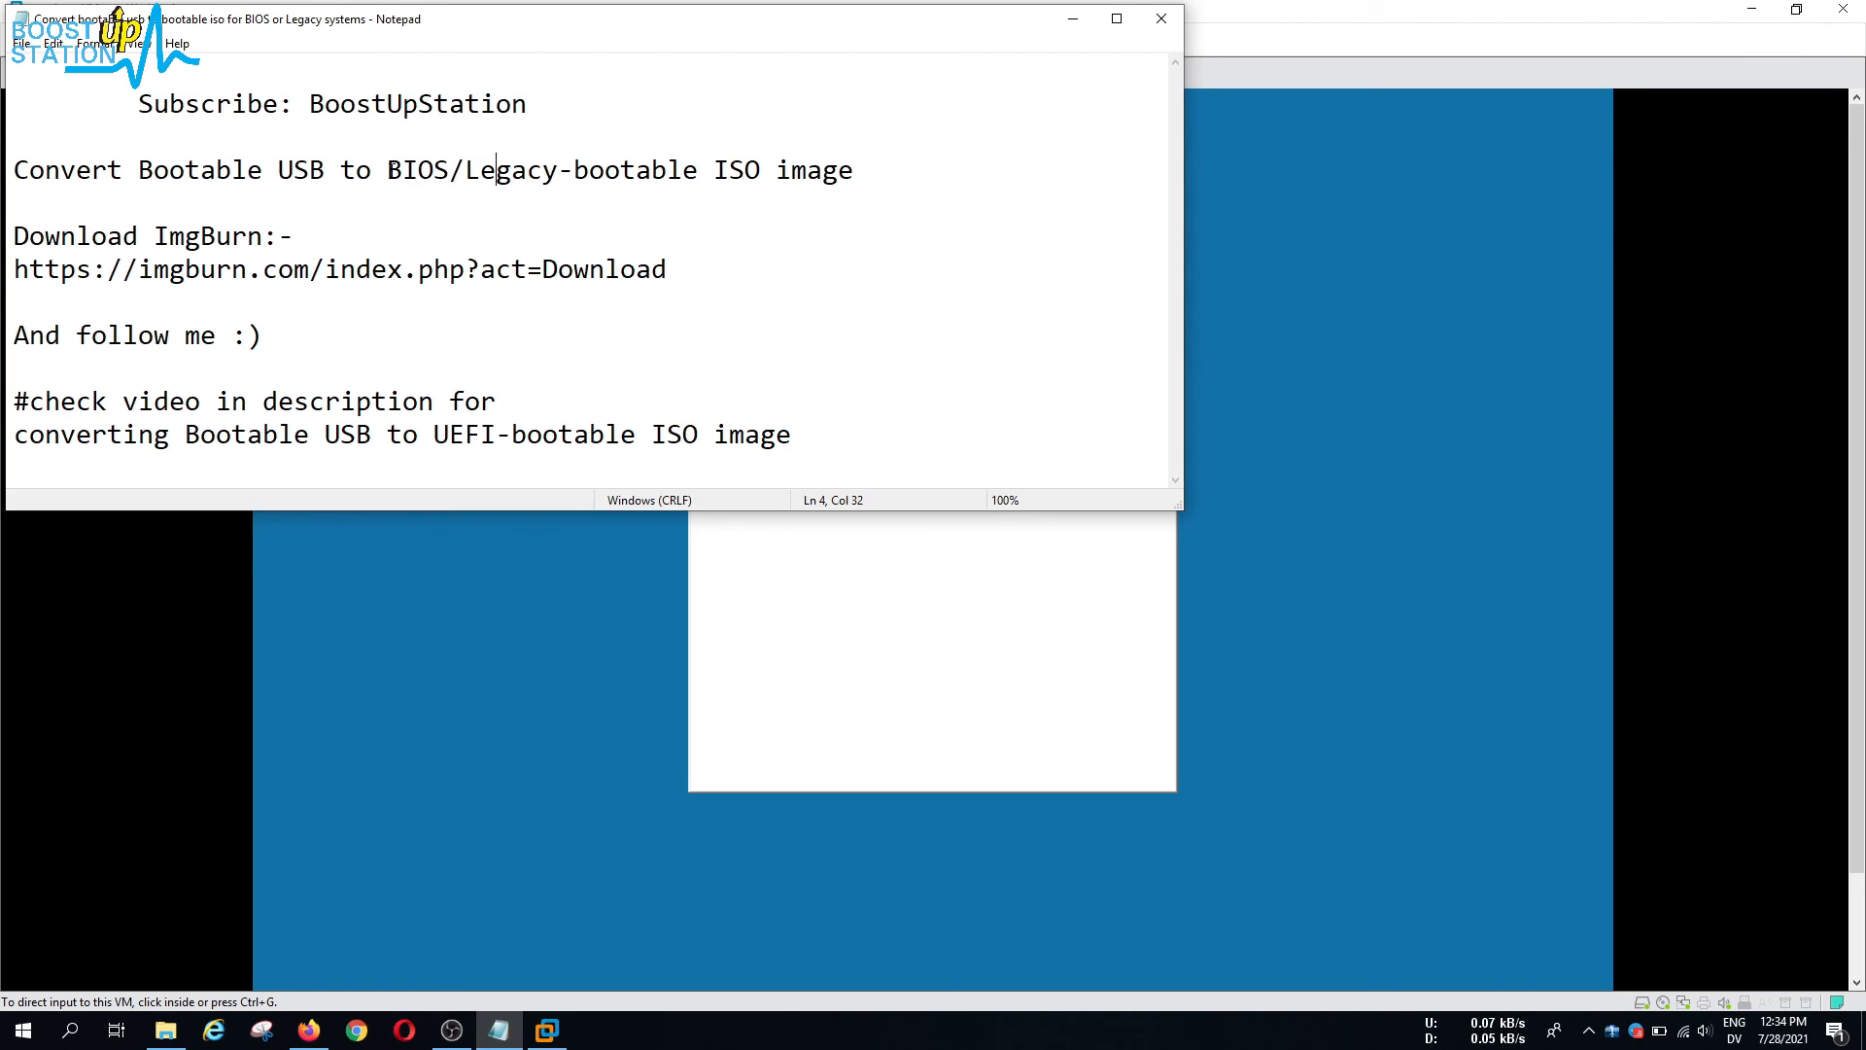
pyautogui.moveTo(400, 169); pyautogui.dragTo(861, 172)
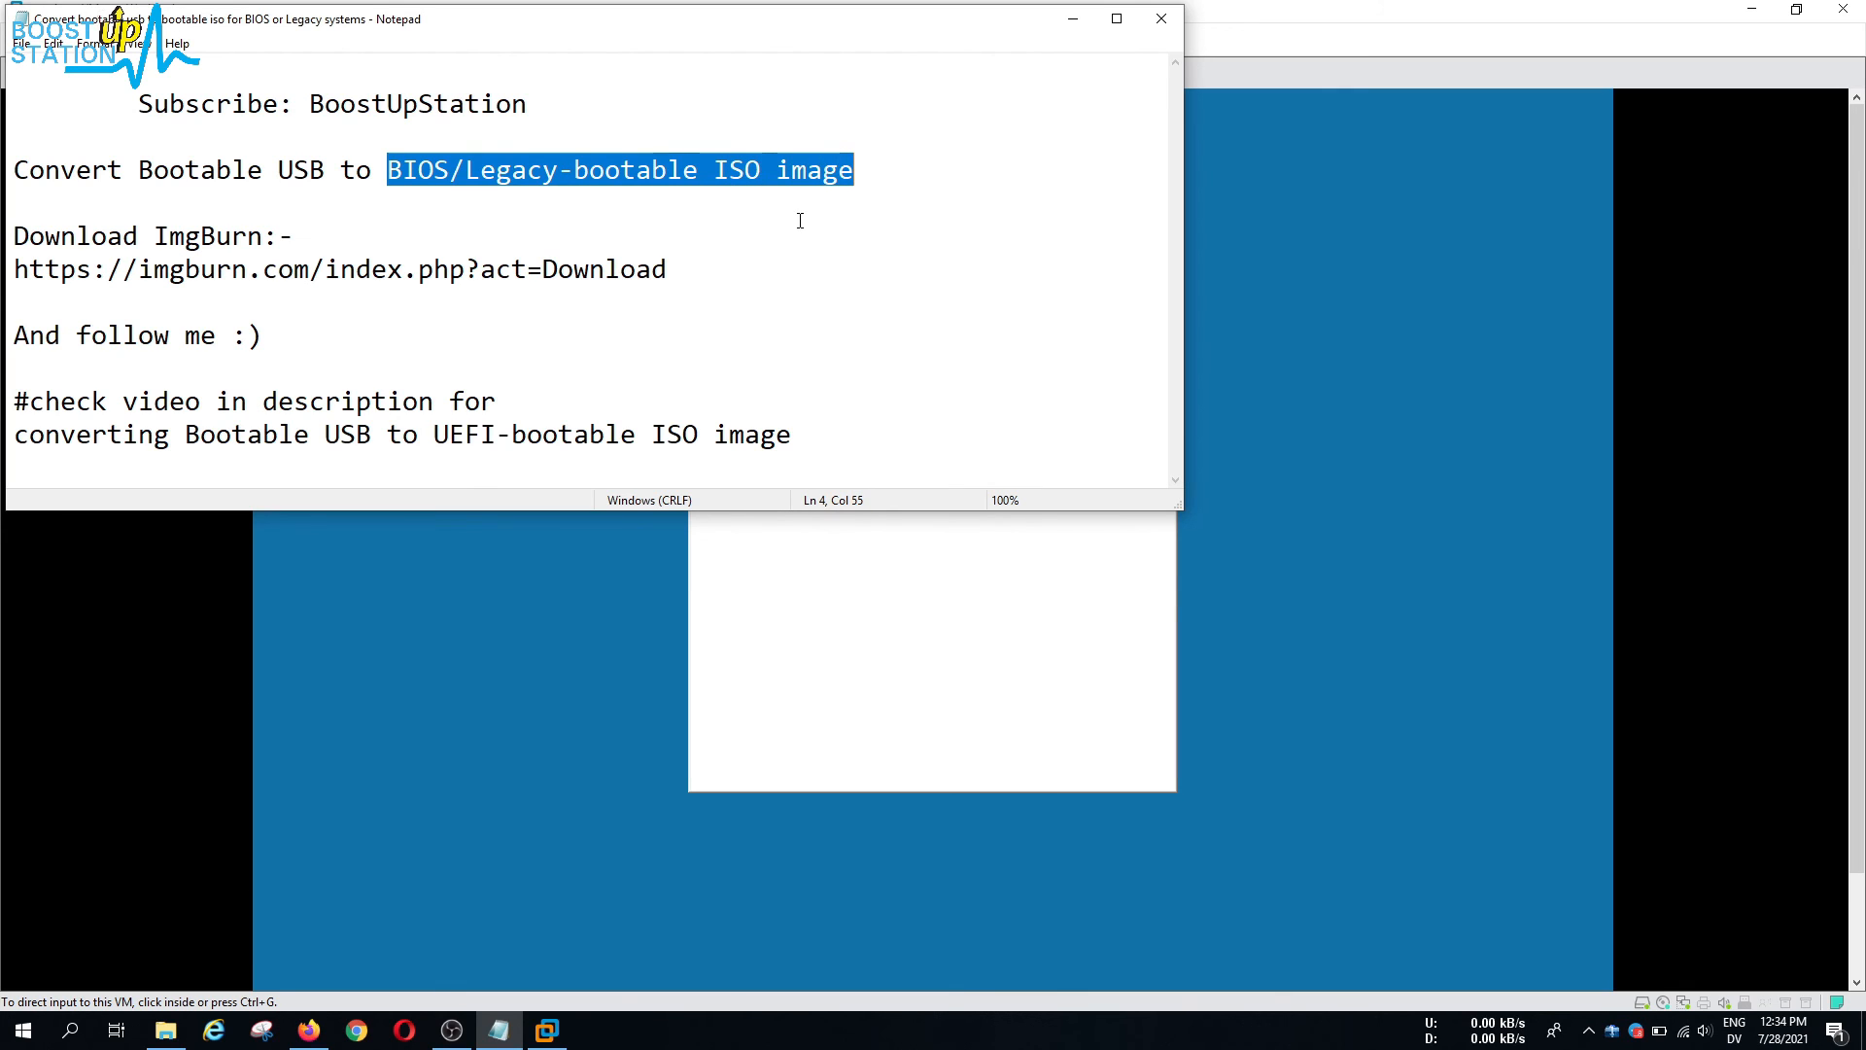
pyautogui.click(730, 249)
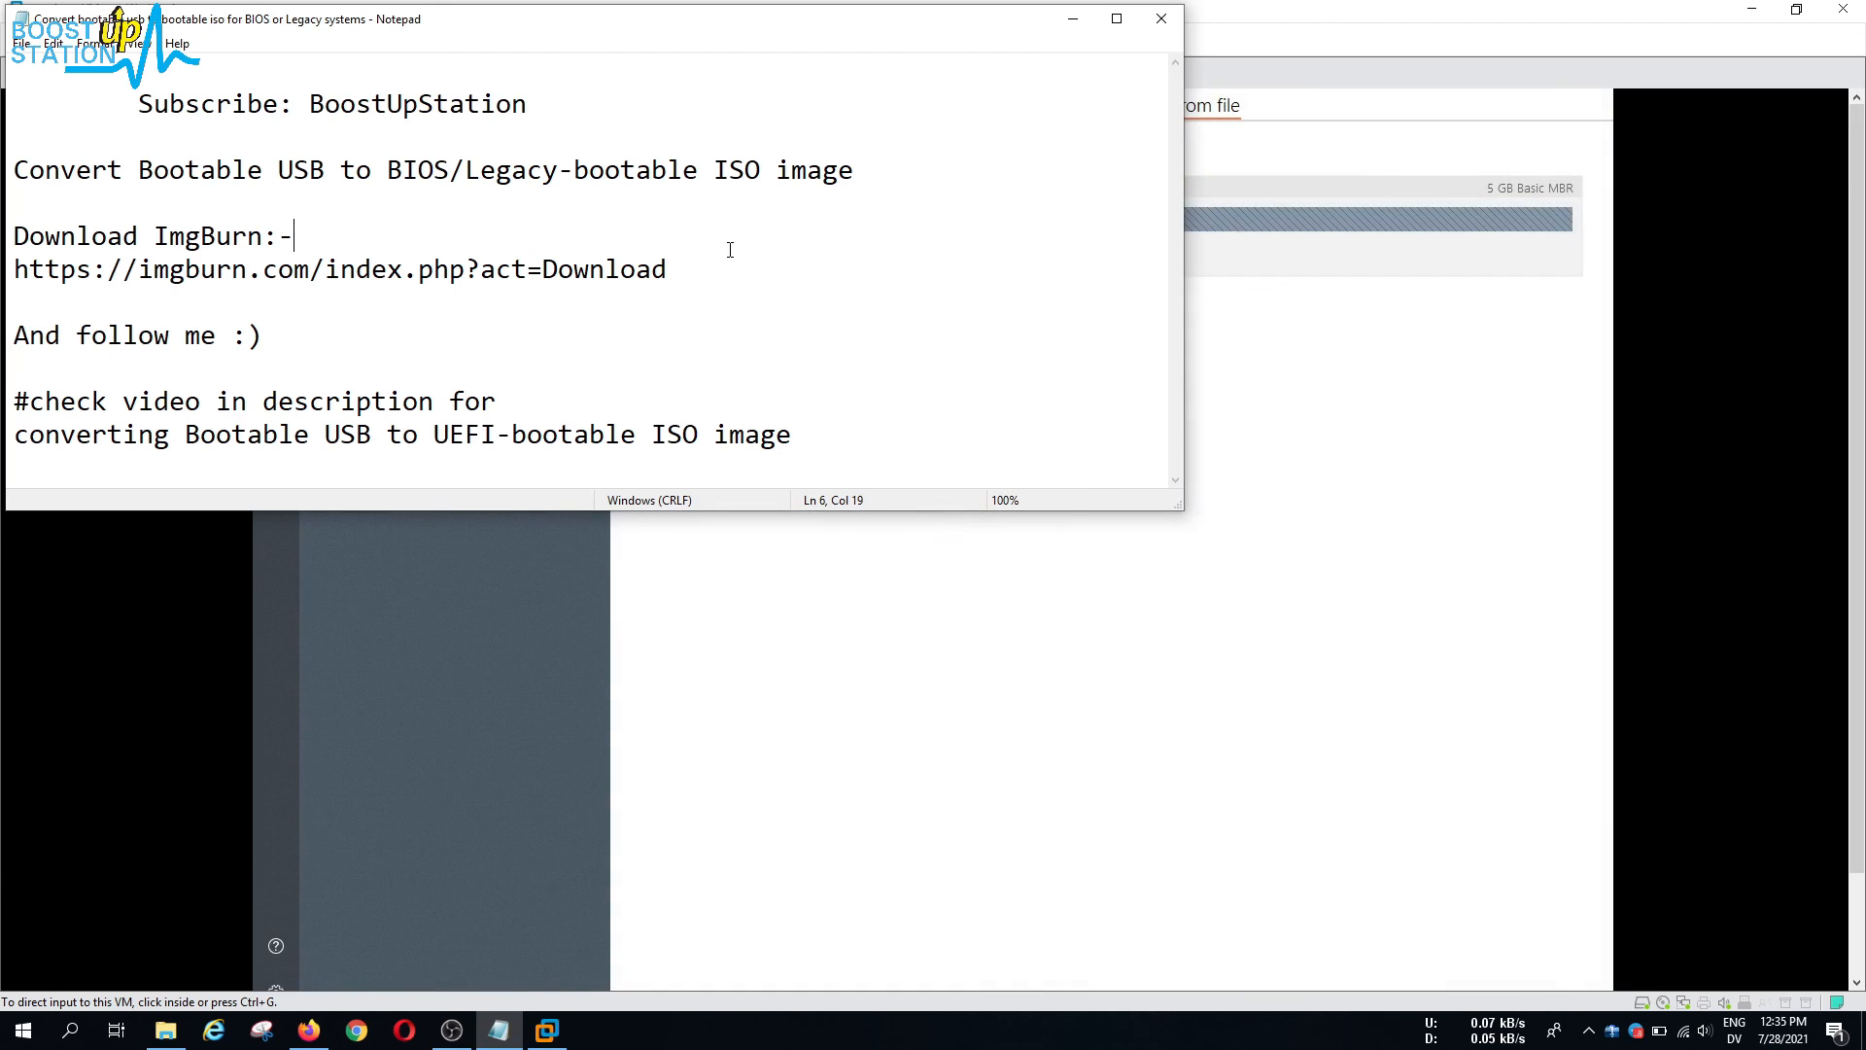
# - Return to the booted virtual machine in VMware Workstation, then close the program, powering off the machine
pyautogui.click(1249, 427)
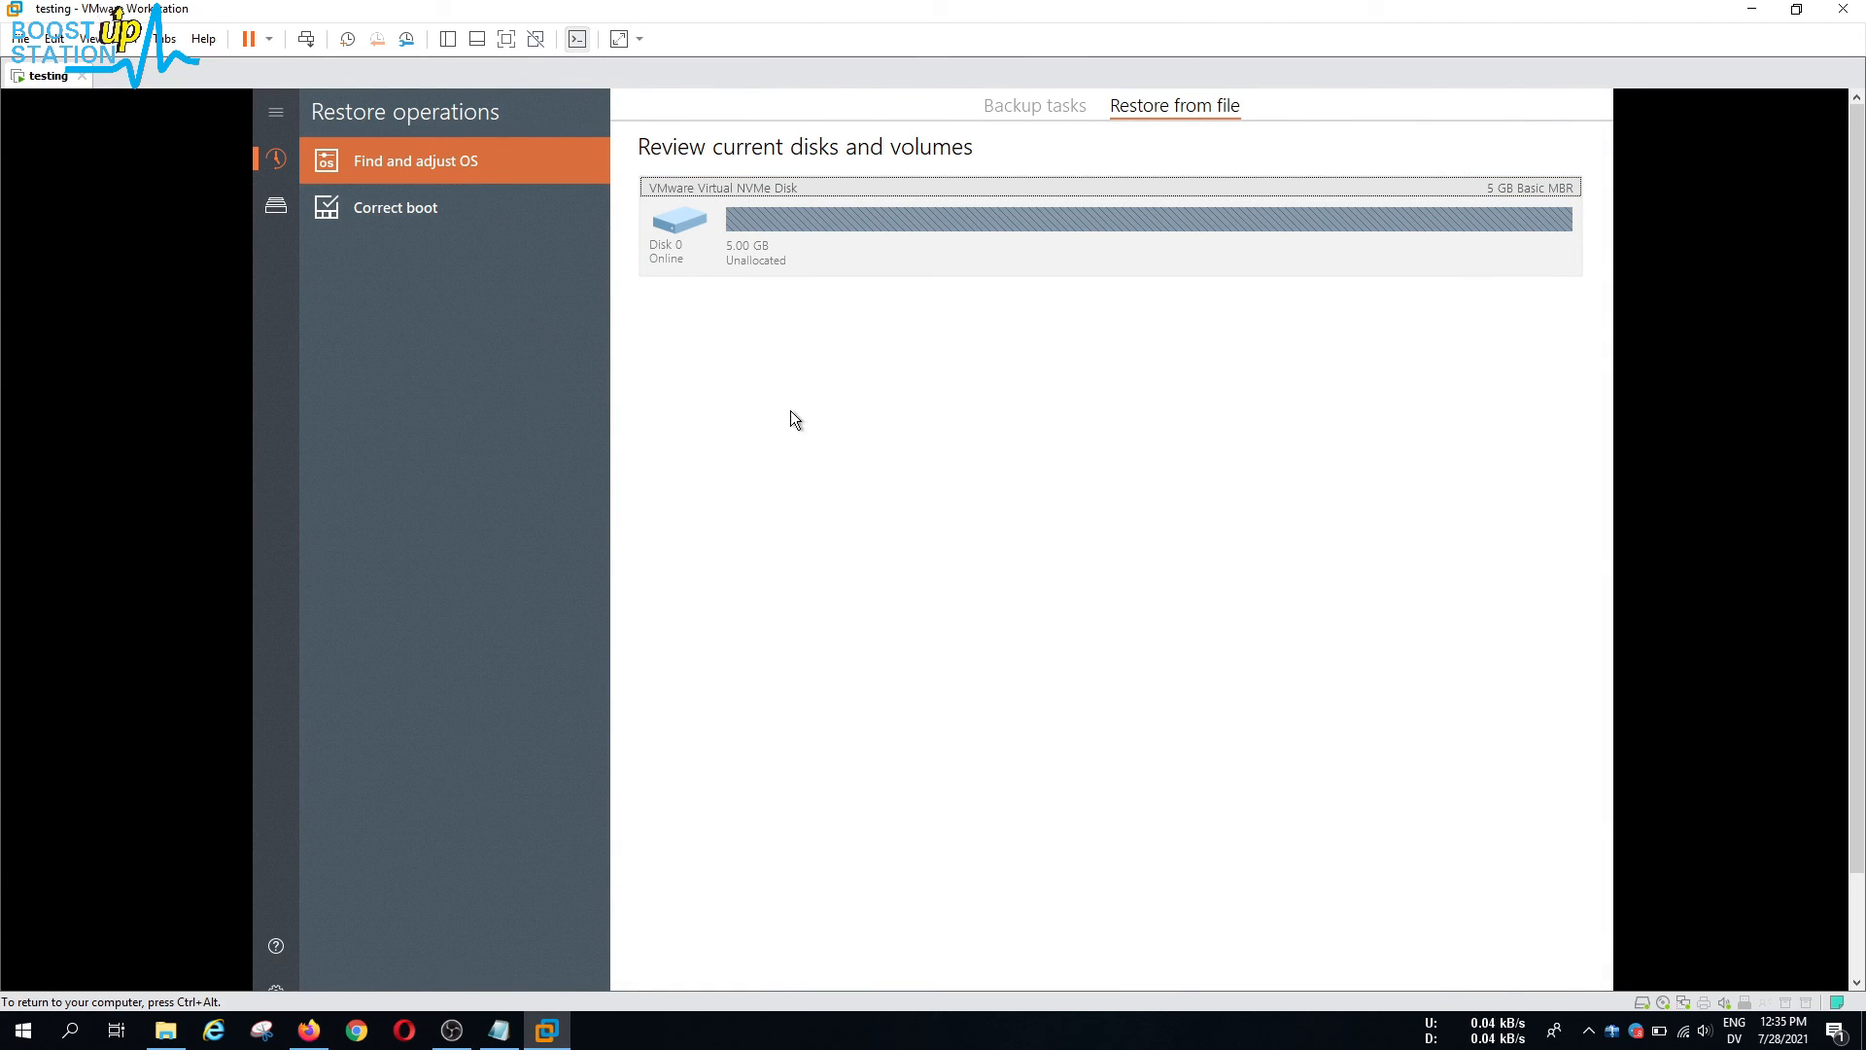
pyautogui.hotkey('ctrl', 'alt')
pyautogui.click(1843, 9)
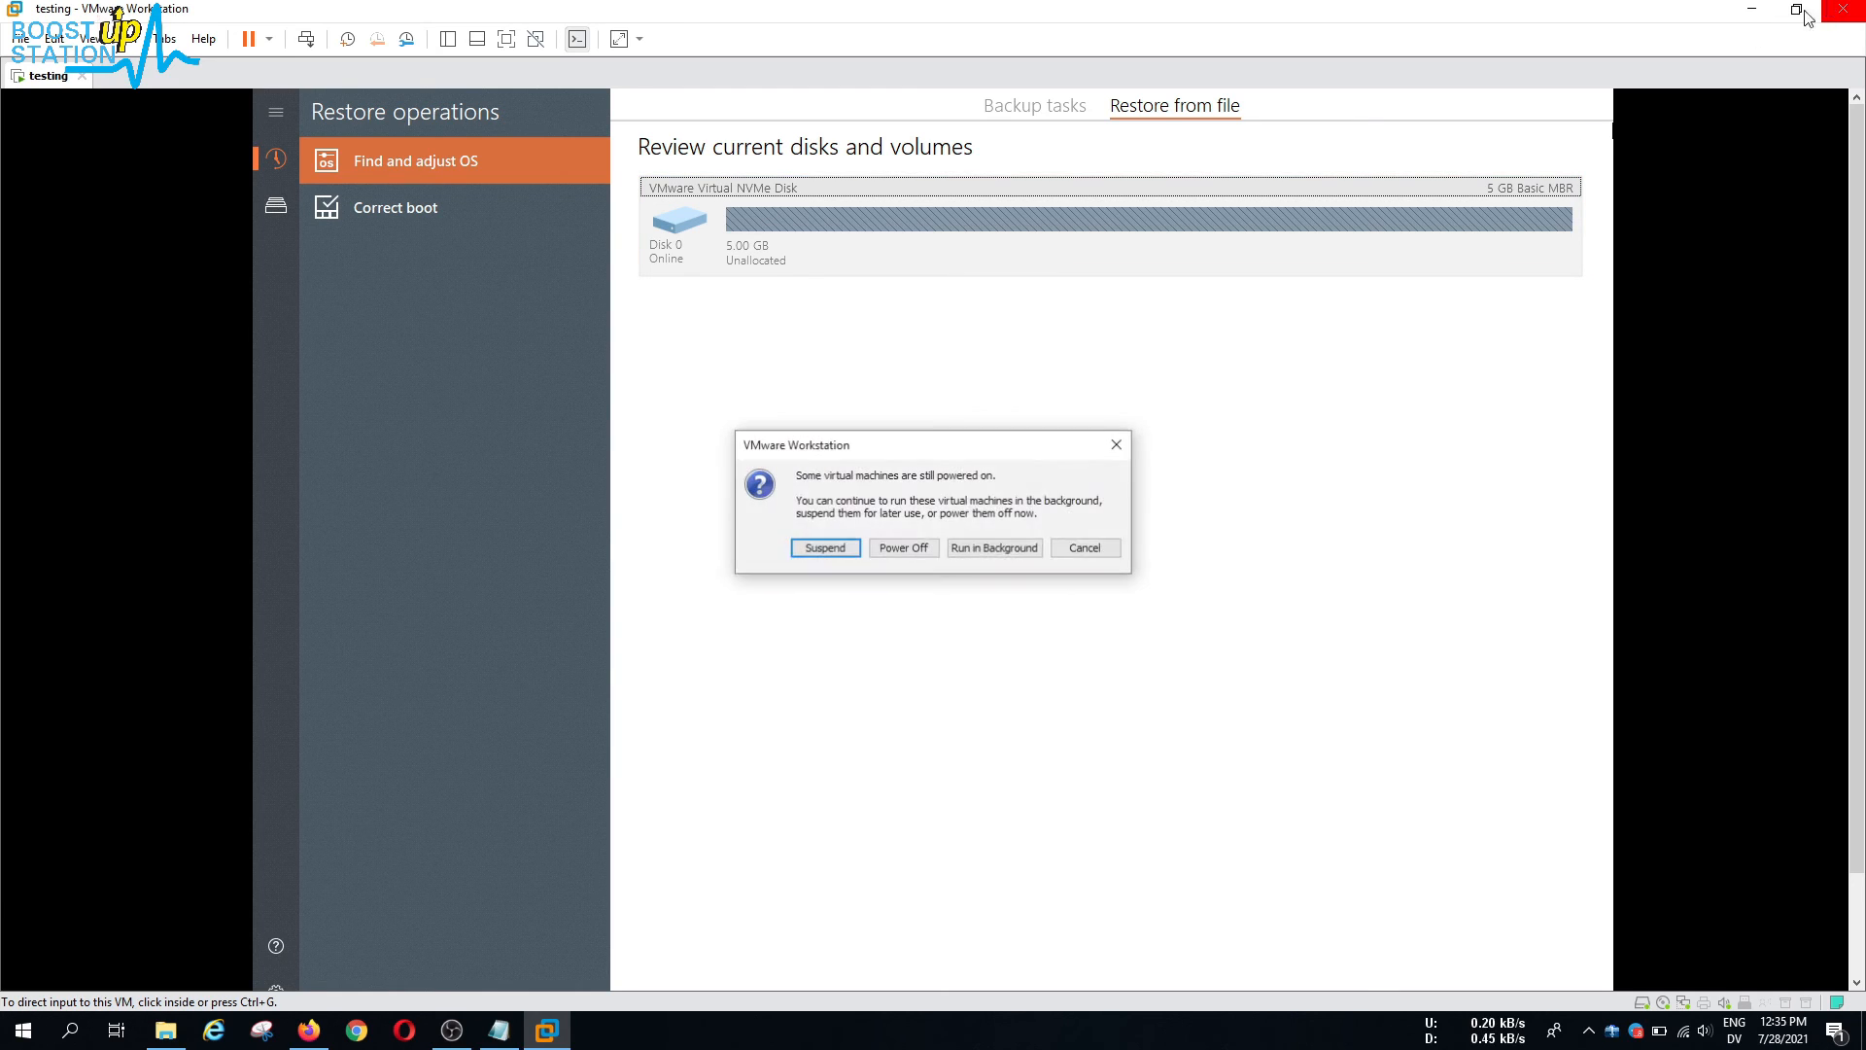
pyautogui.click(903, 547)
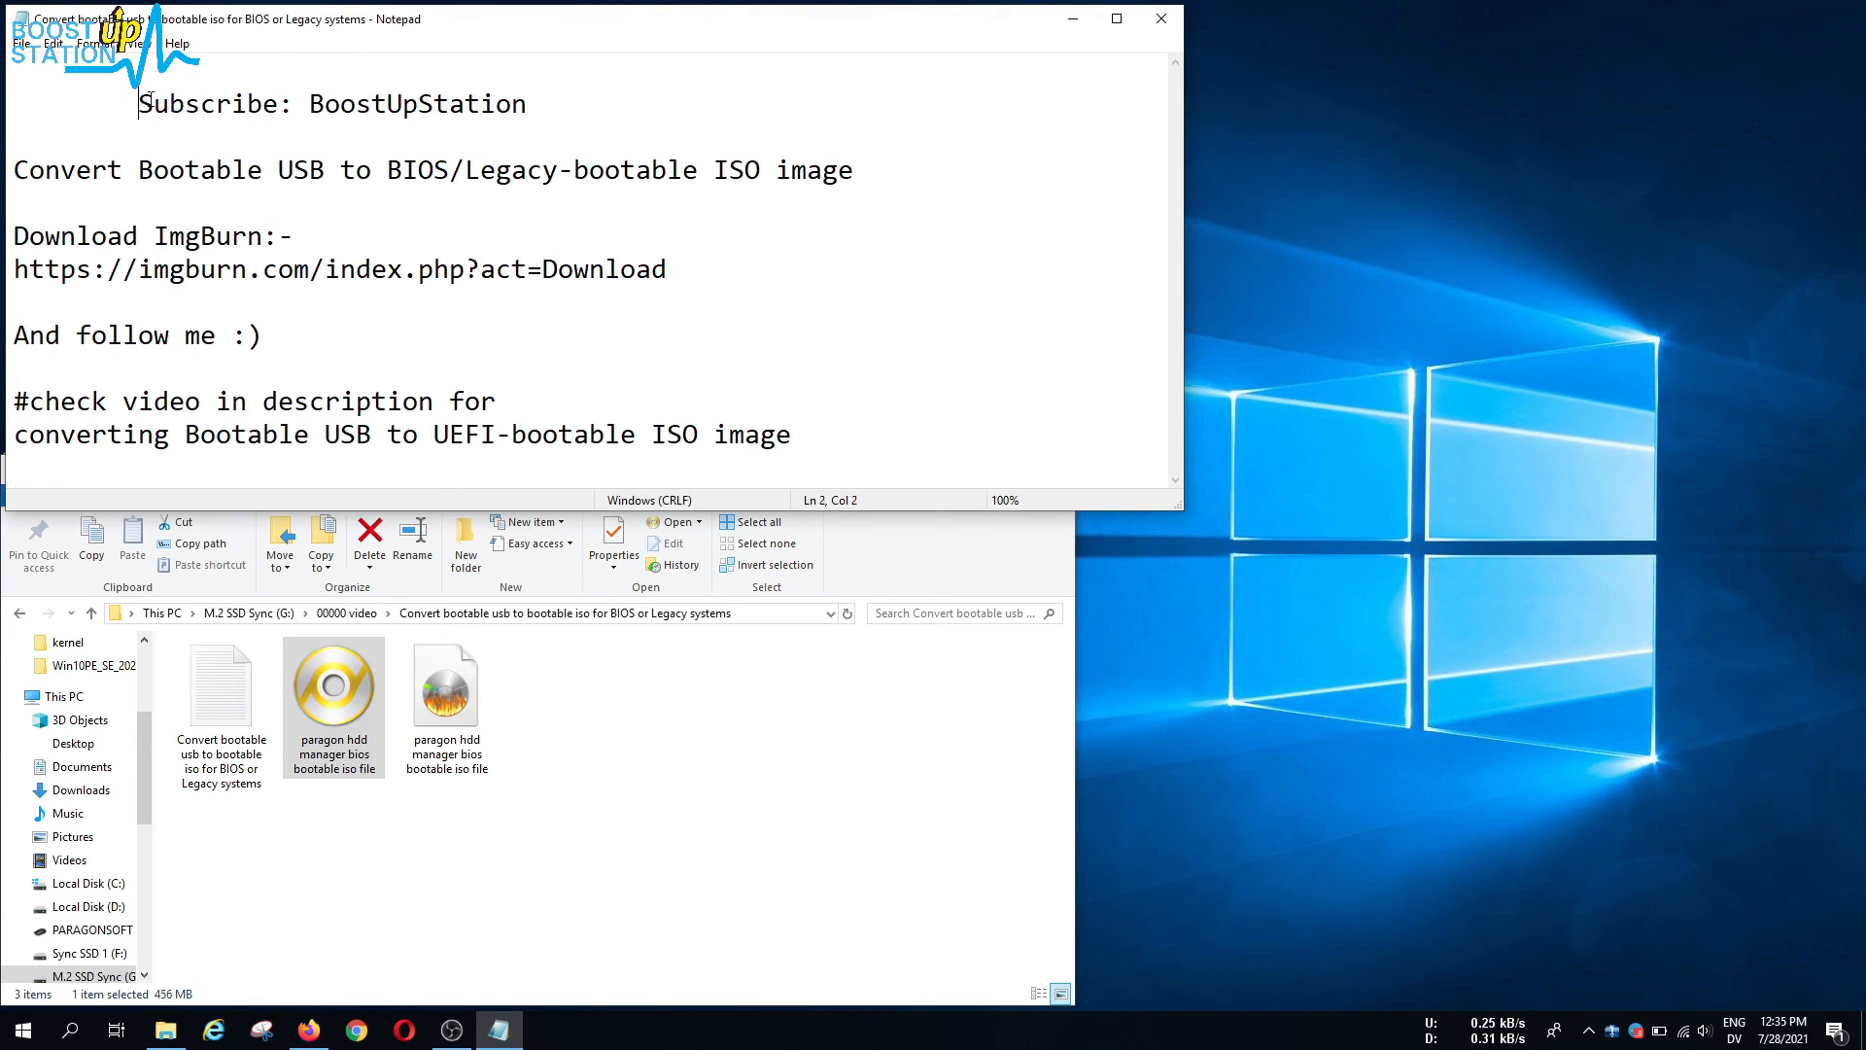
# - Highlight the Subscribe: BoostUpStation line in the Notepad notes
pyautogui.moveTo(139, 101); pyautogui.dragTo(530, 104)
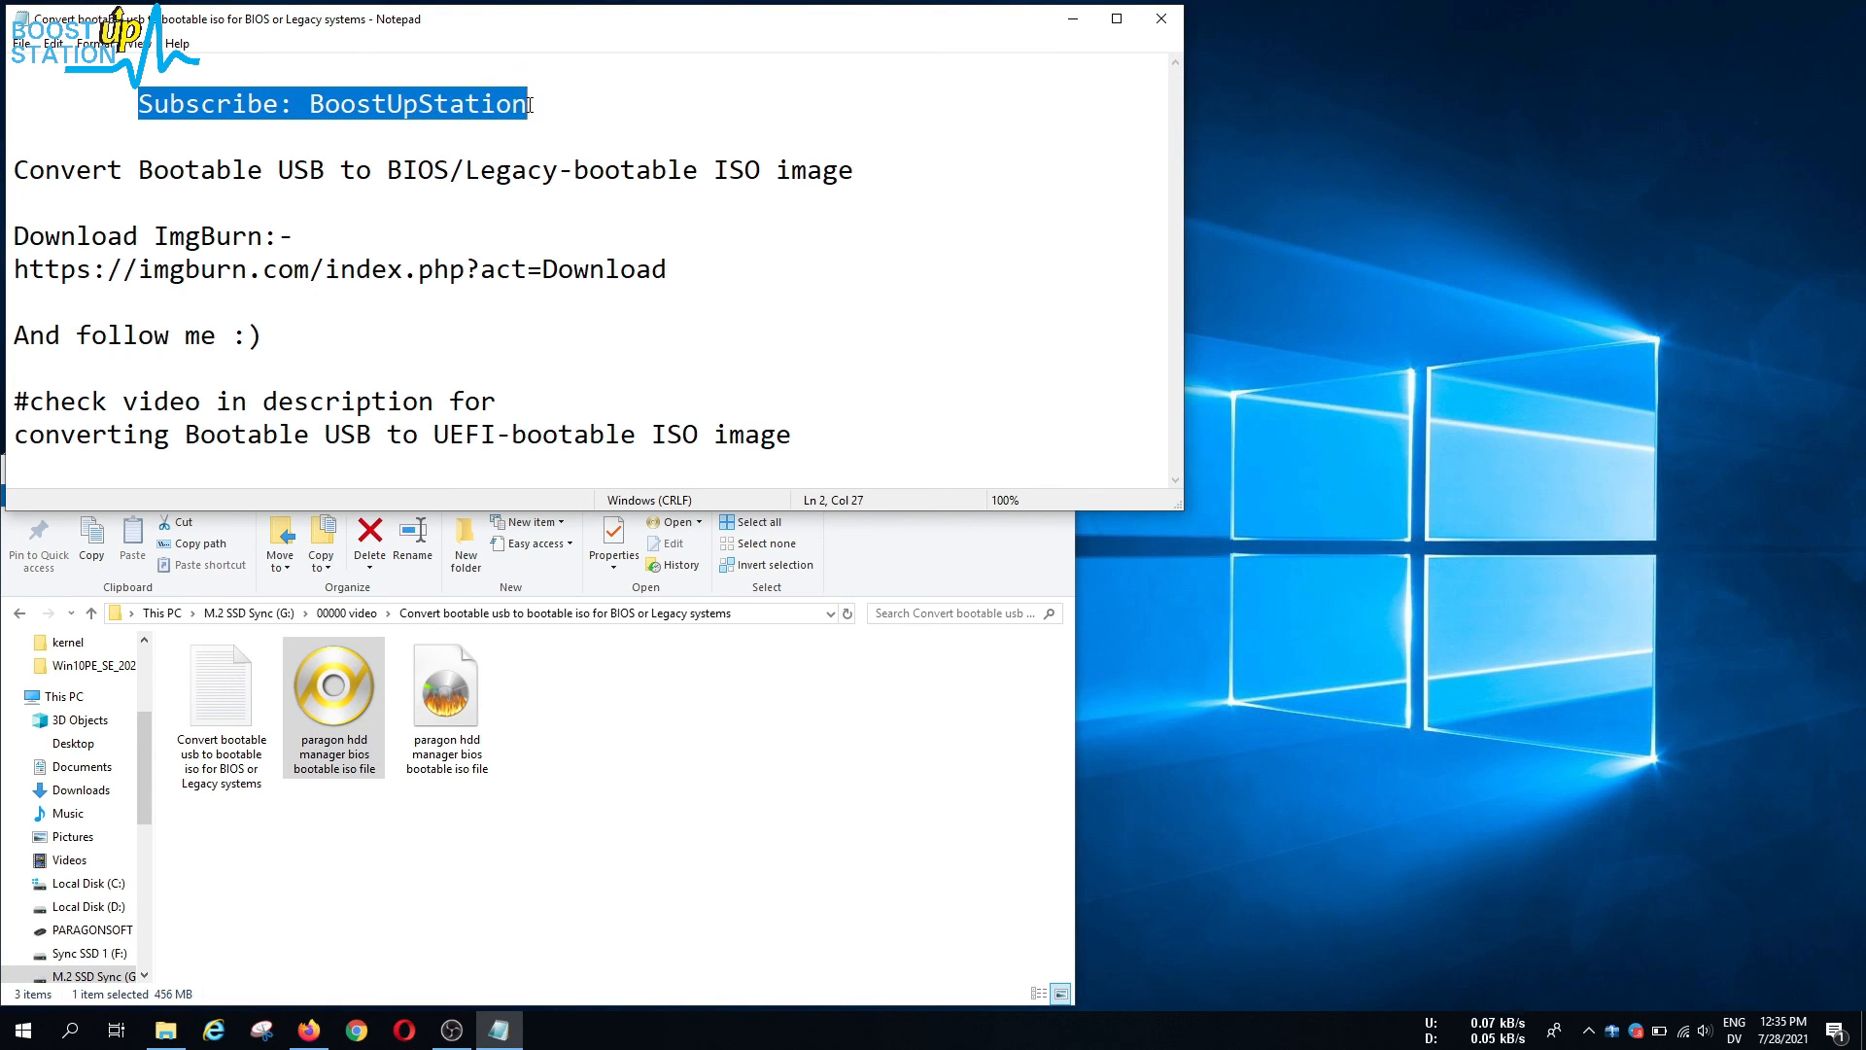